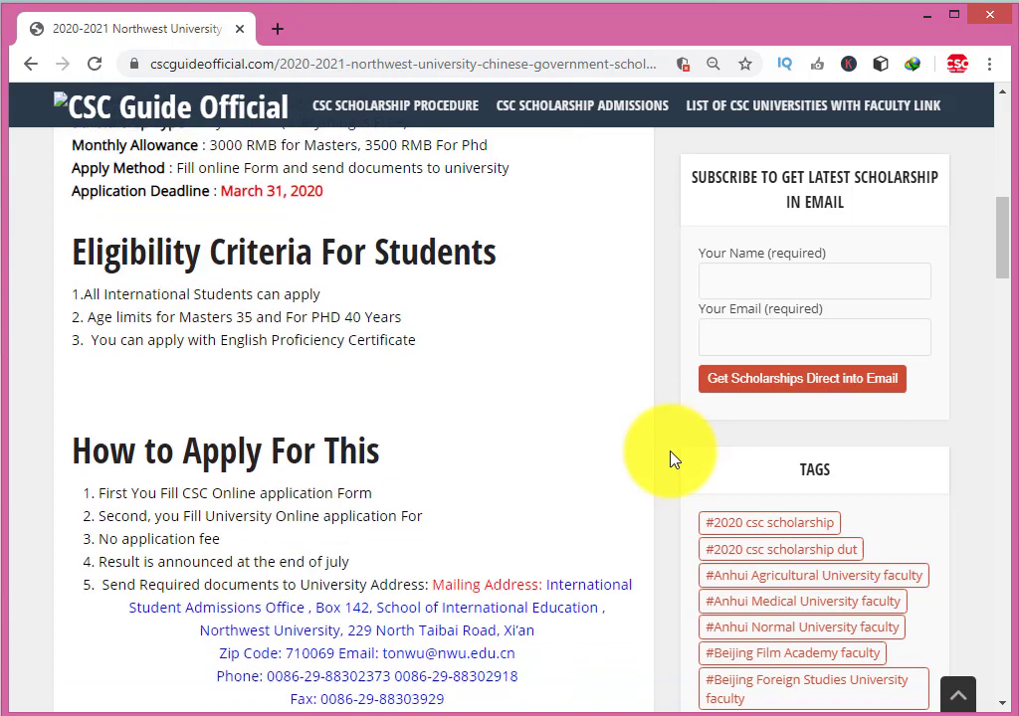
scroll(669, 459, down, 3)
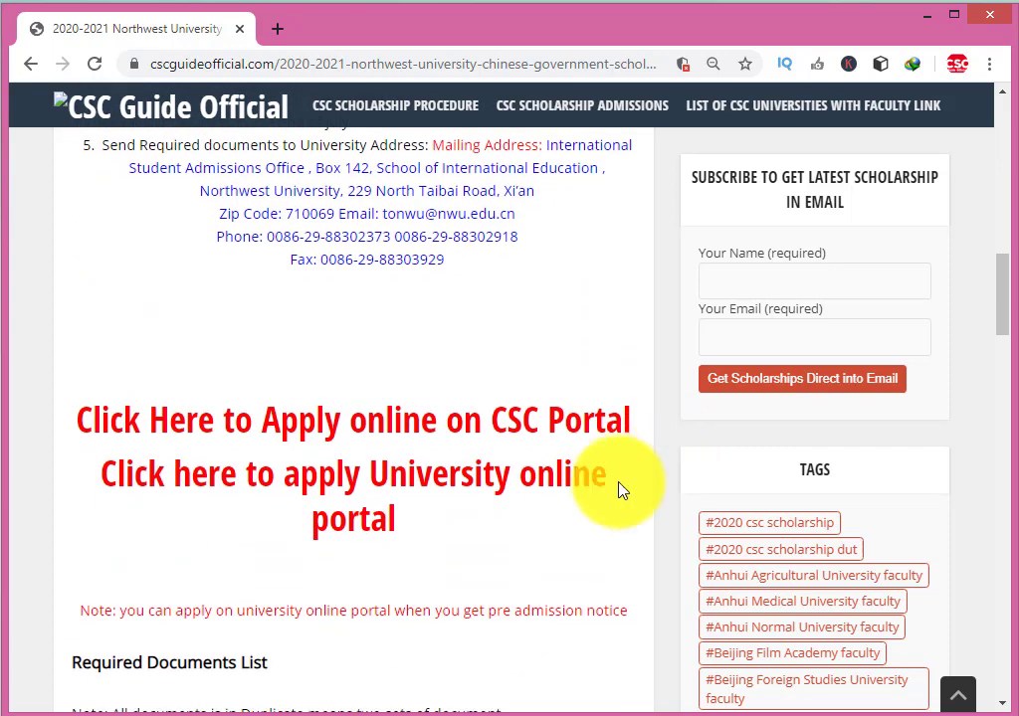
Open the 'Click here to apply University online portal' link in a new tab and return to the article
right_click(398, 476)
click(451, 489)
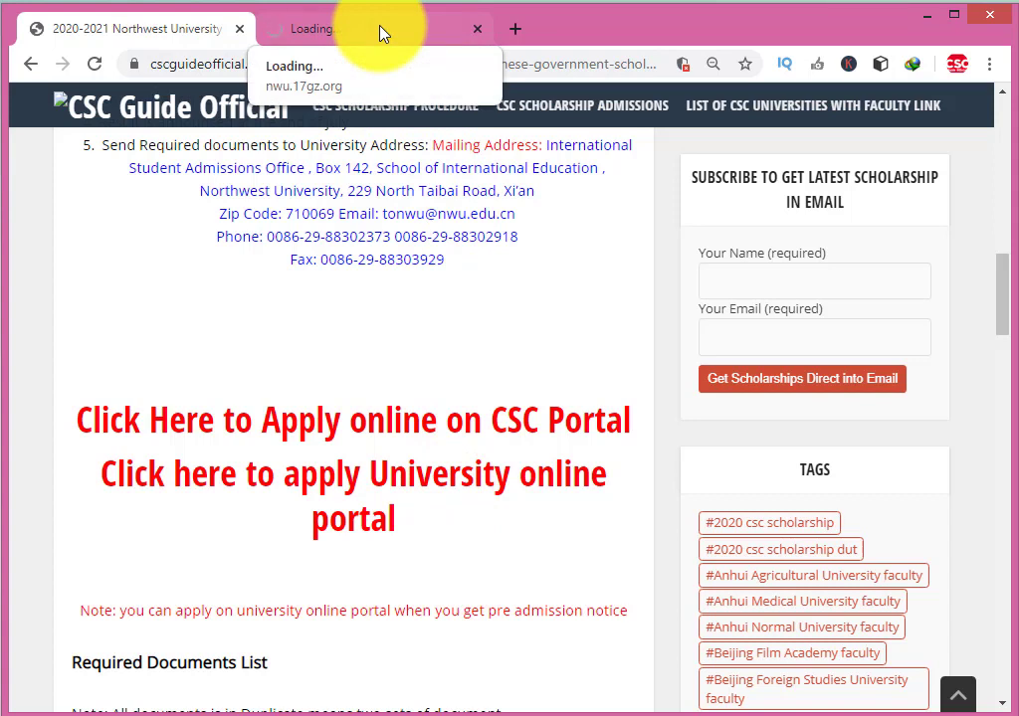
click(383, 30)
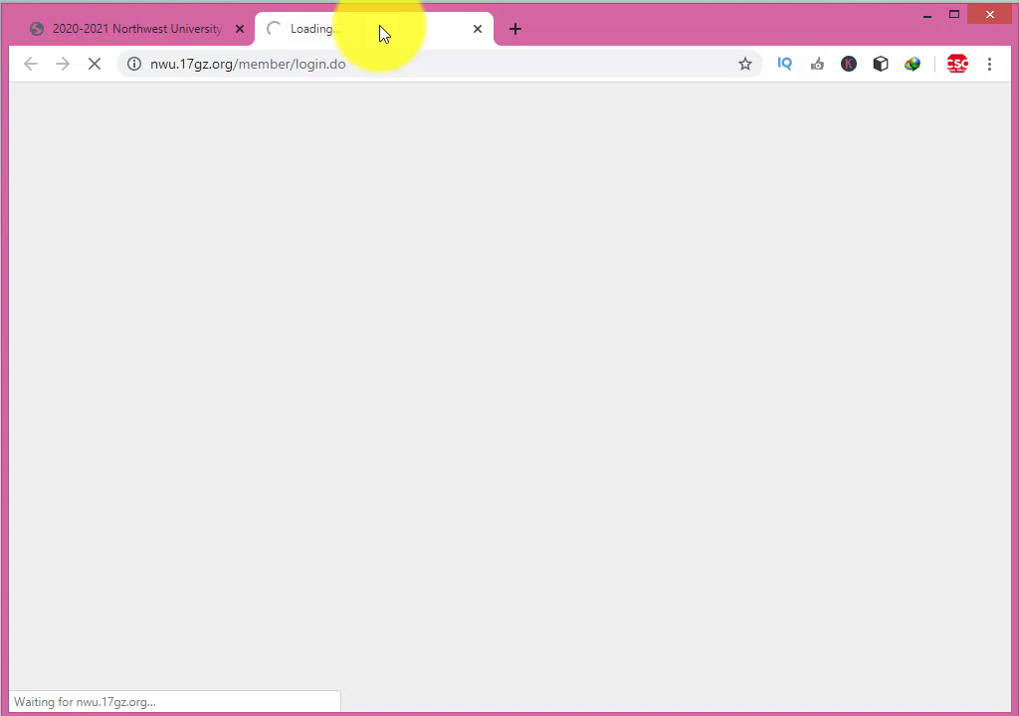
click(132, 28)
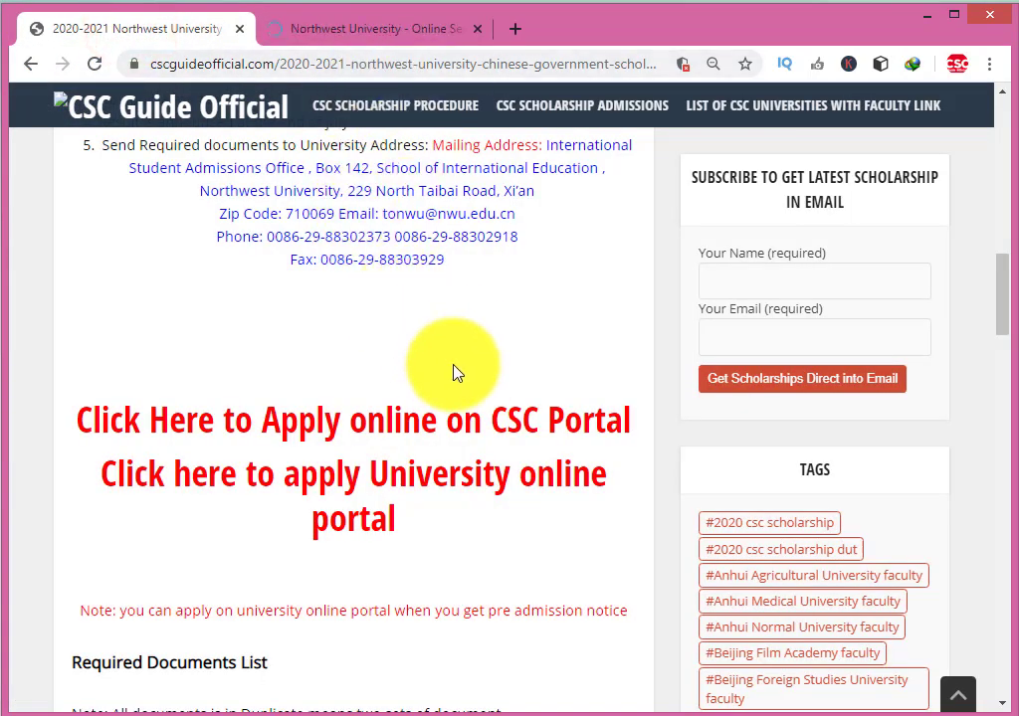
scroll(439, 307, up, 1)
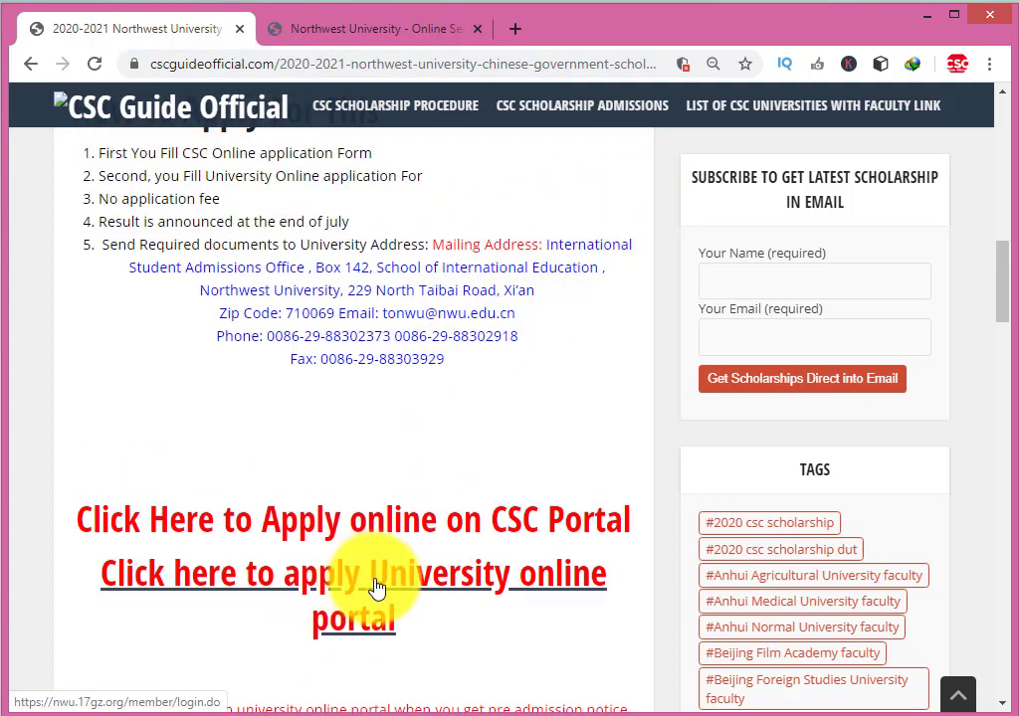
Enter the displayed verification code on the NWU login page and sign in to the applicant account
click(405, 29)
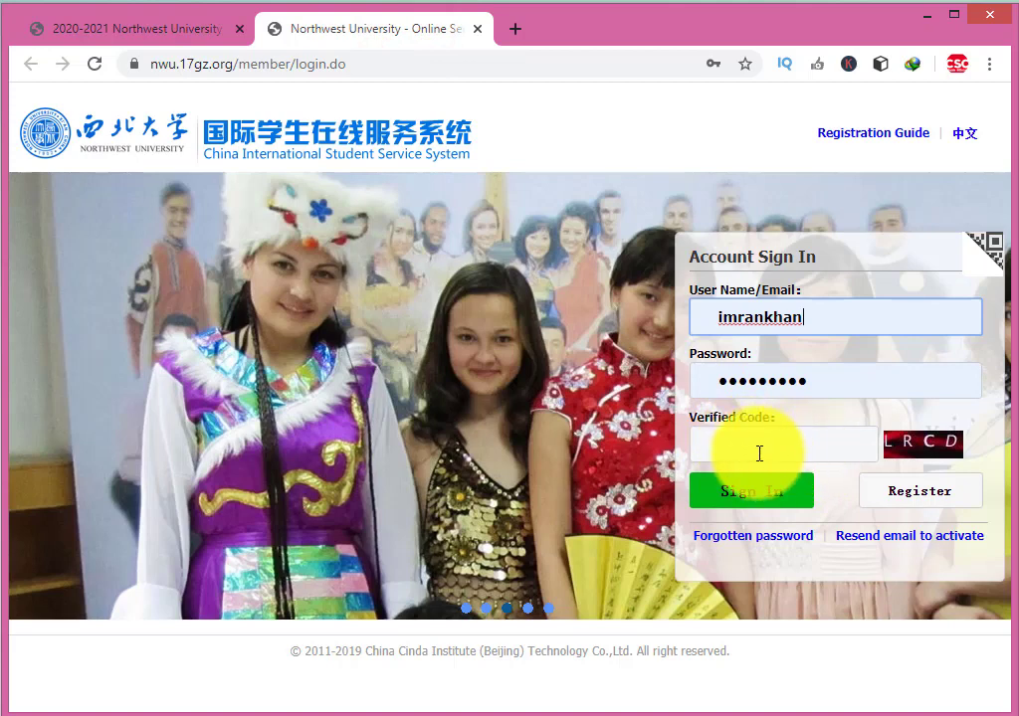
click(177, 32)
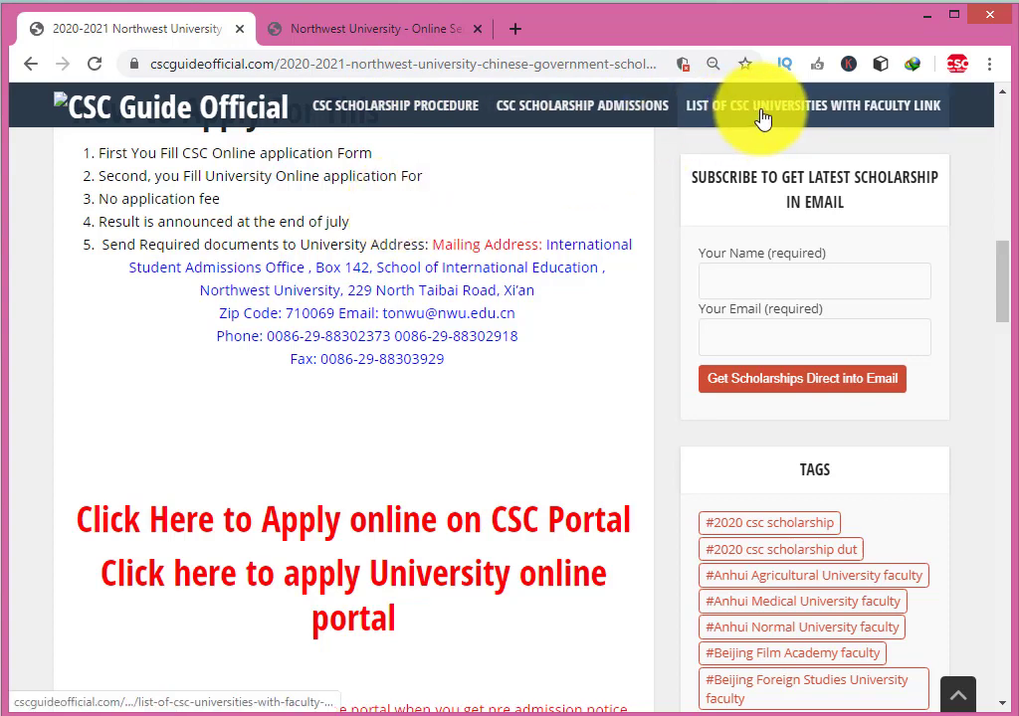
click(435, 29)
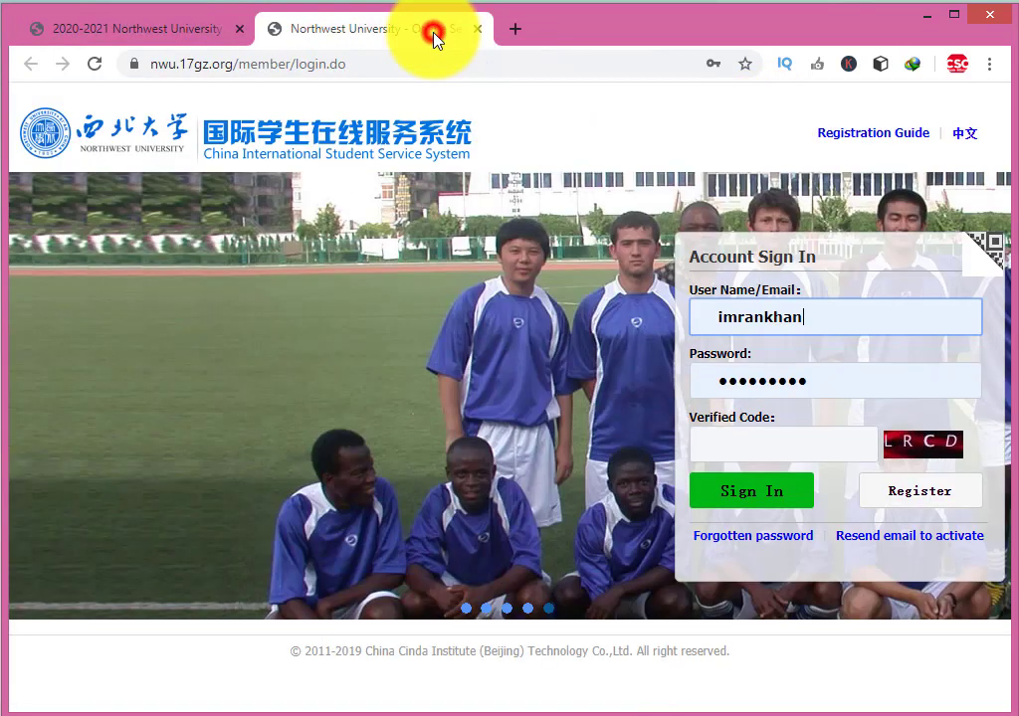
click(830, 454)
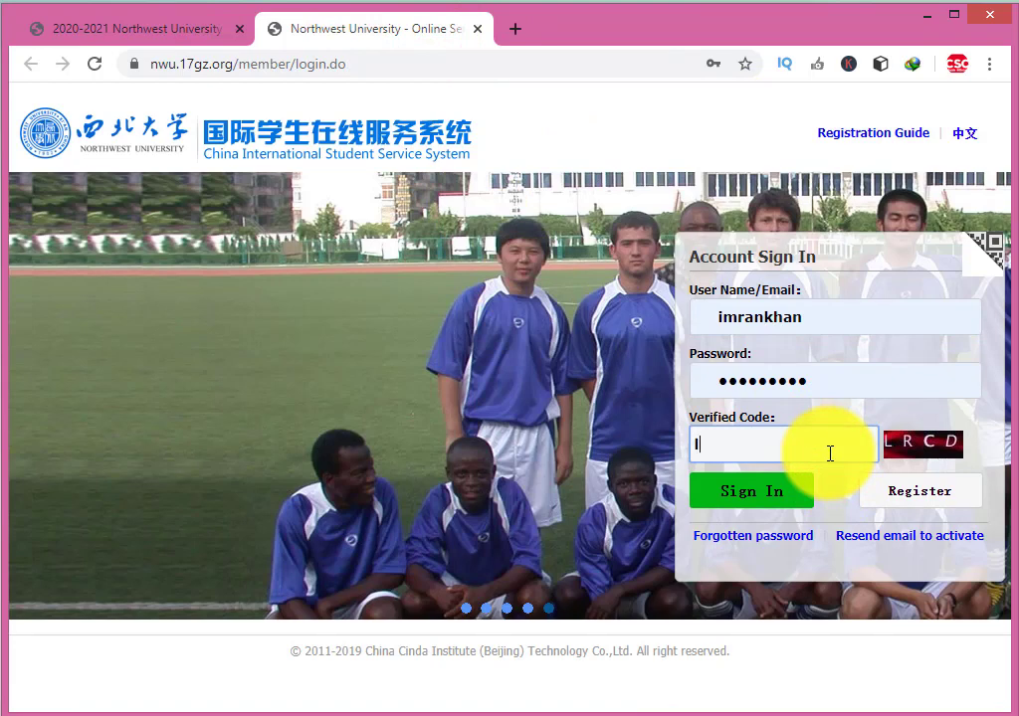
text(lrc)
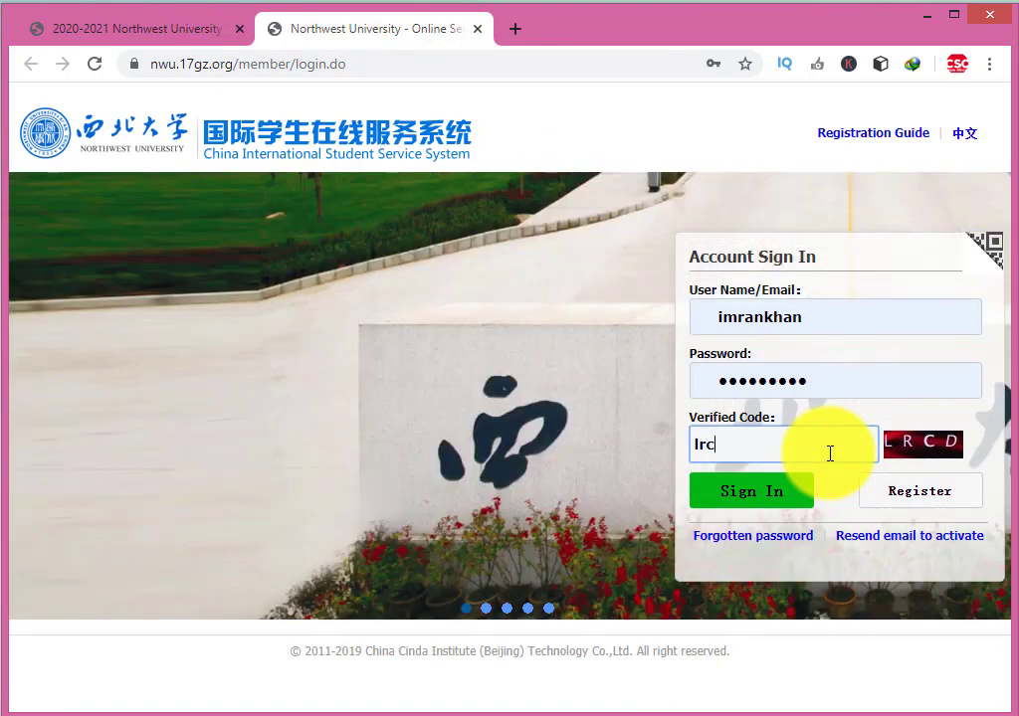
text(d)
click(776, 495)
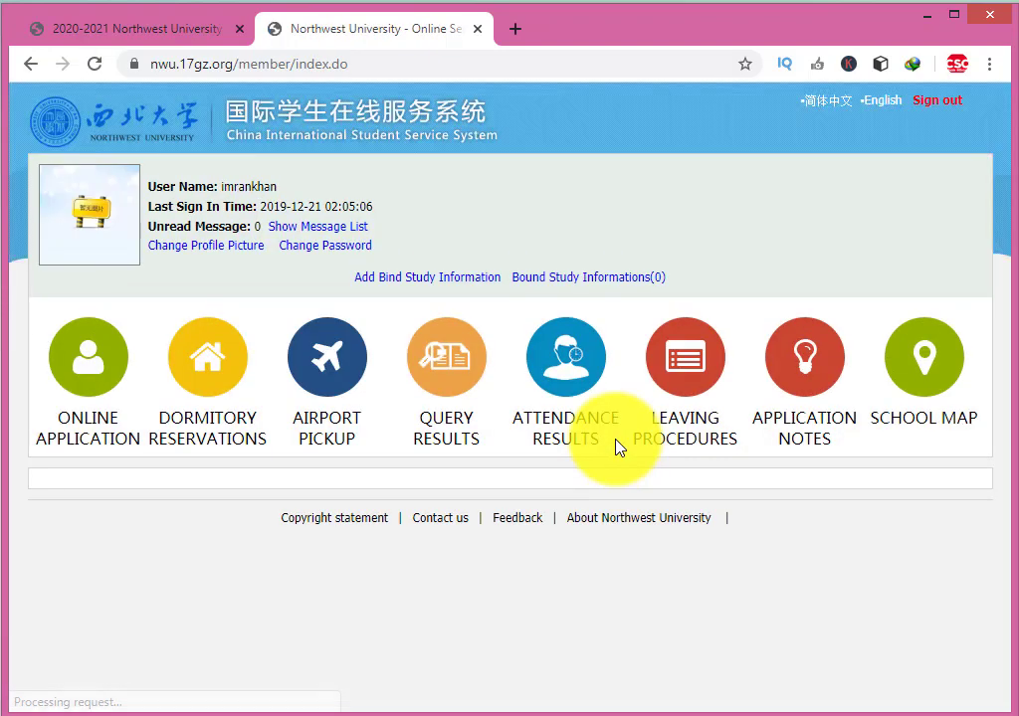
Delete the existing filled-in master's application from Online Application, then go Home
click(101, 372)
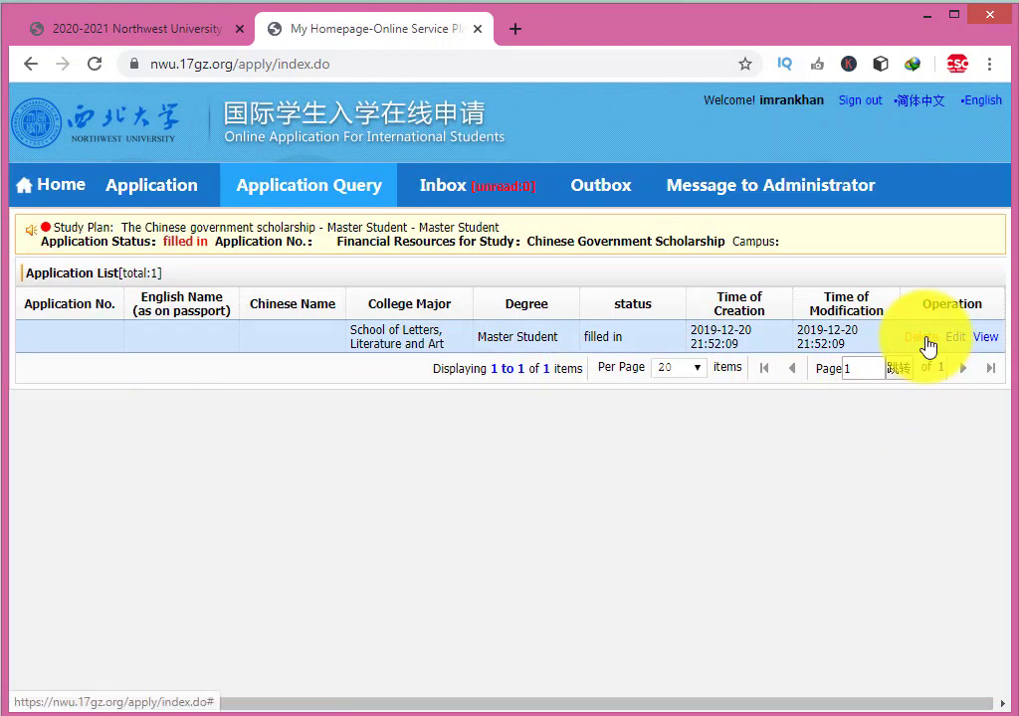
click(924, 338)
click(489, 435)
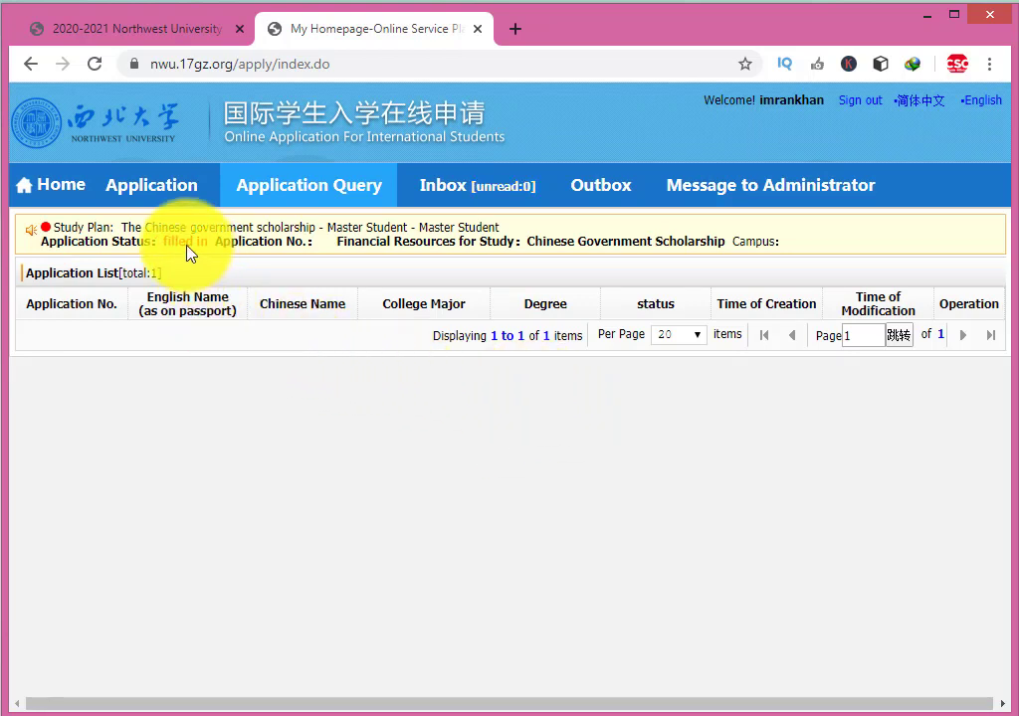
click(54, 187)
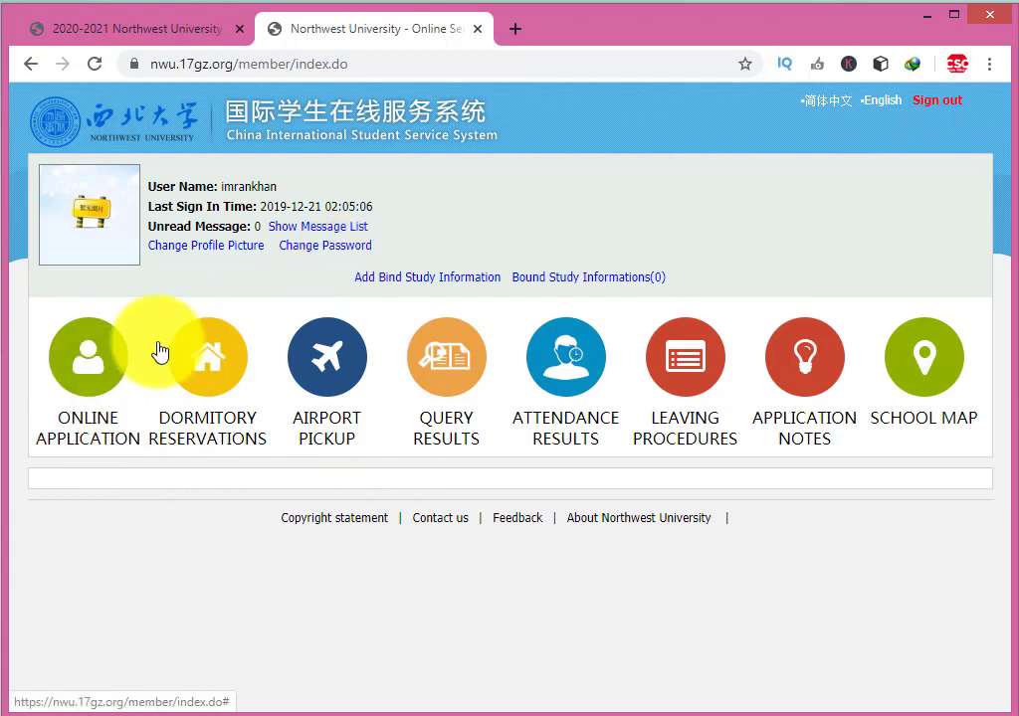
Start a new application, choose the NWU International Students Silk Road Scholarship and preview its student types
click(96, 379)
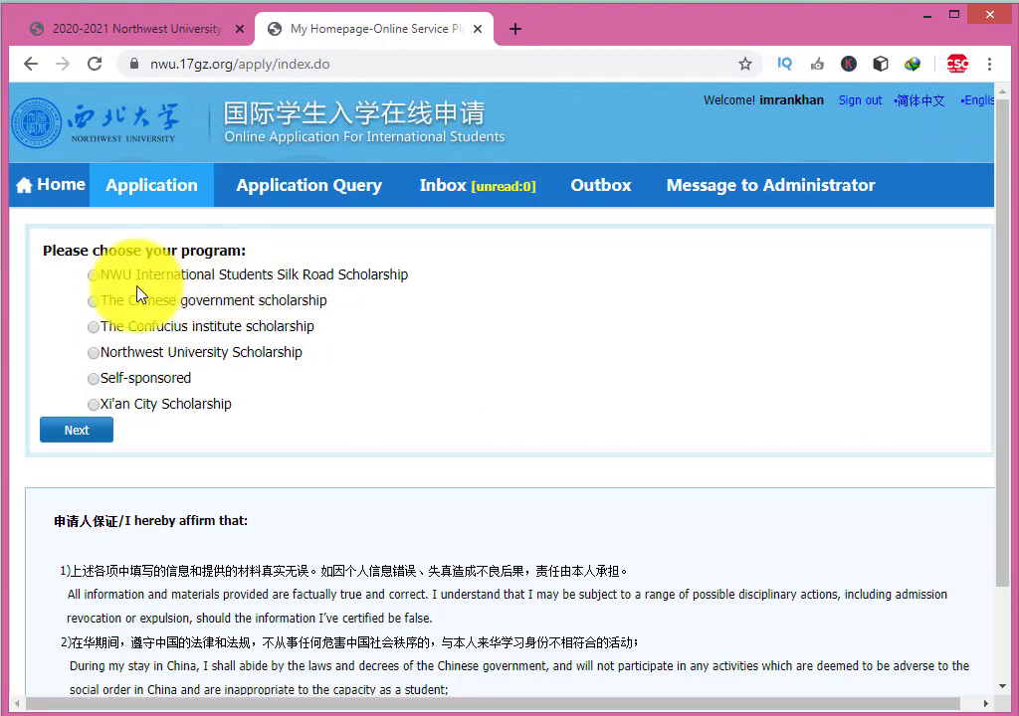
click(93, 274)
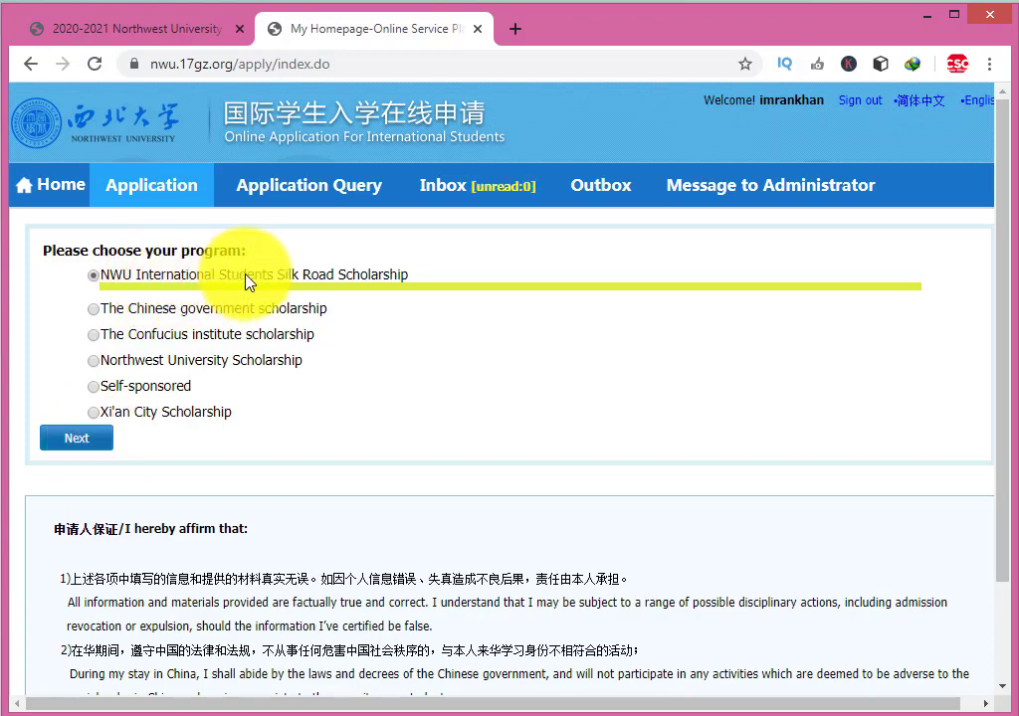
click(94, 434)
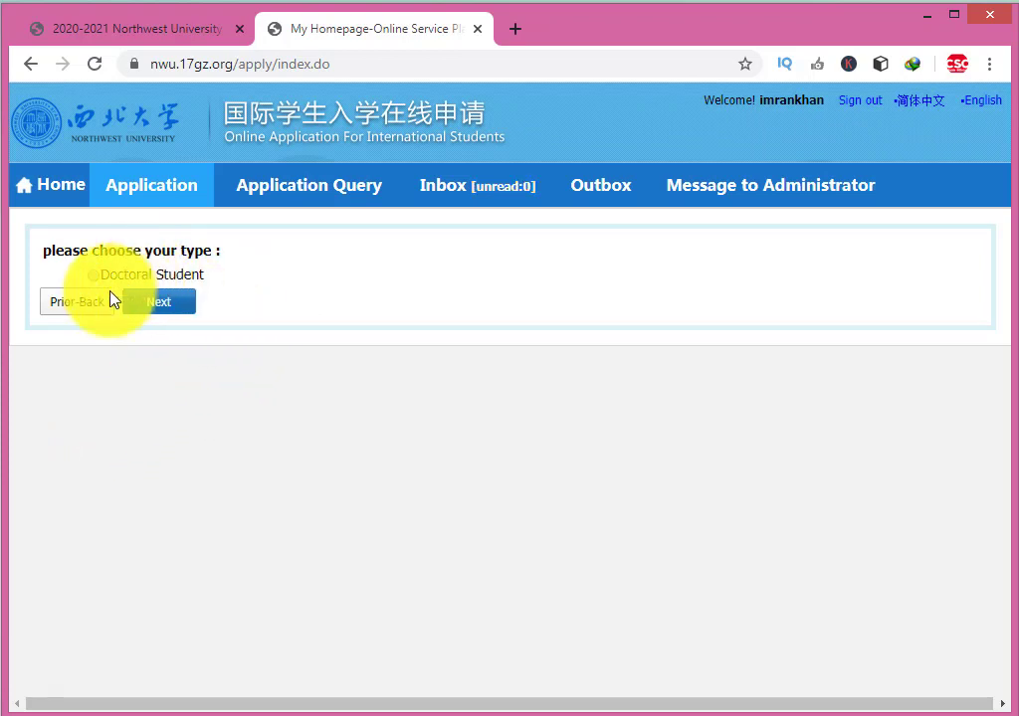
click(68, 305)
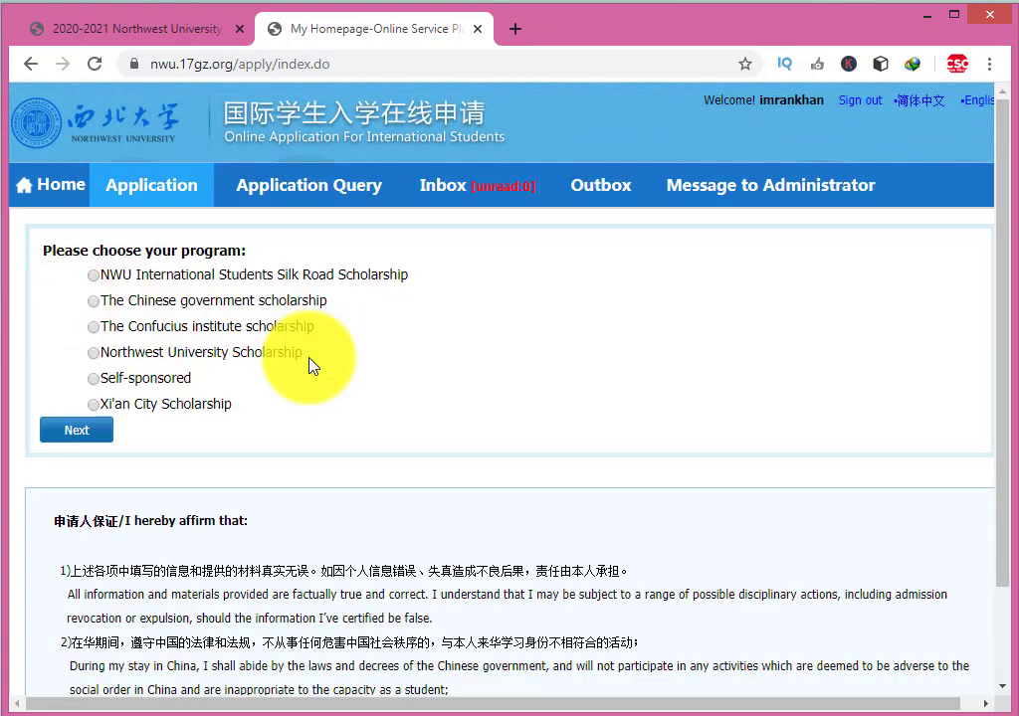
Preview The Chinese government scholarship's student types, then settle on The Confucius institute scholarship
click(94, 302)
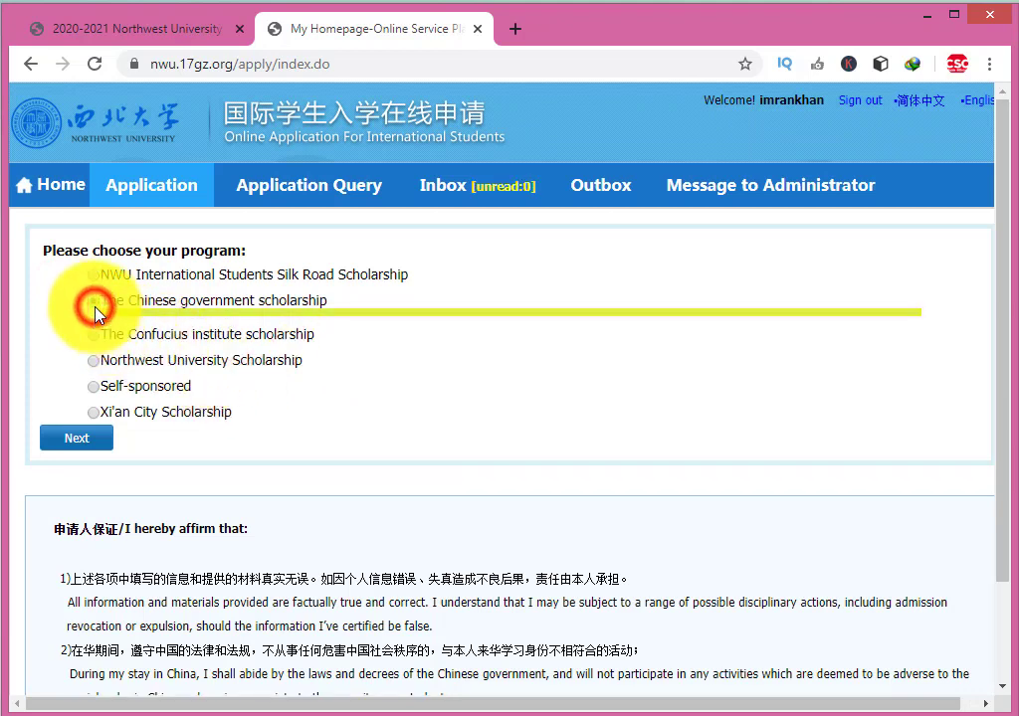
click(94, 334)
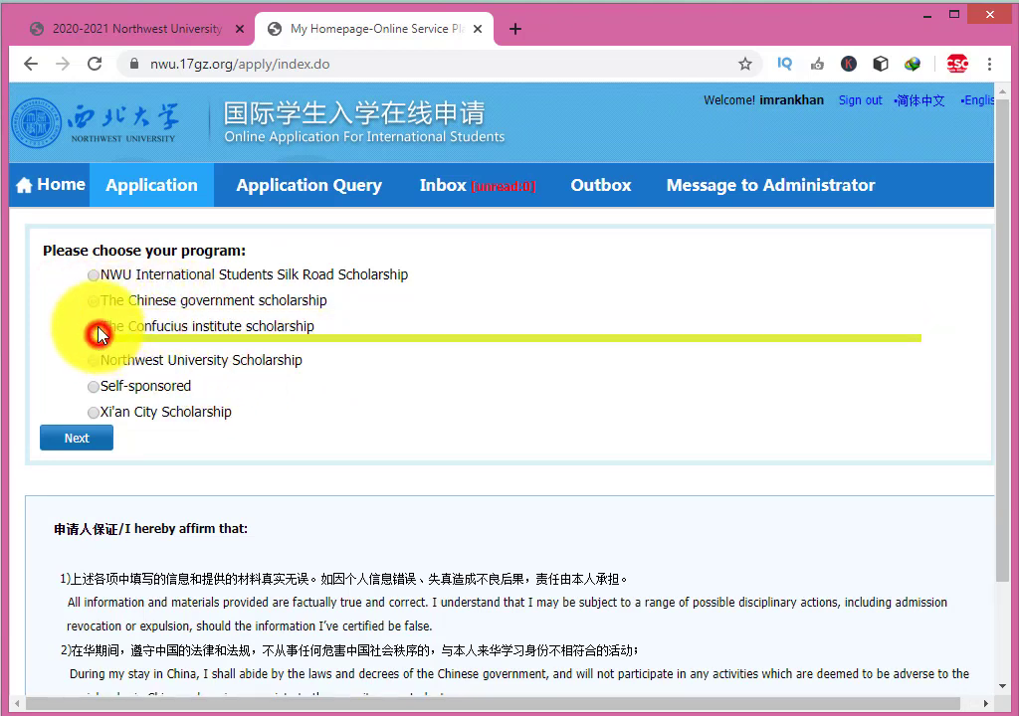
click(97, 304)
click(84, 438)
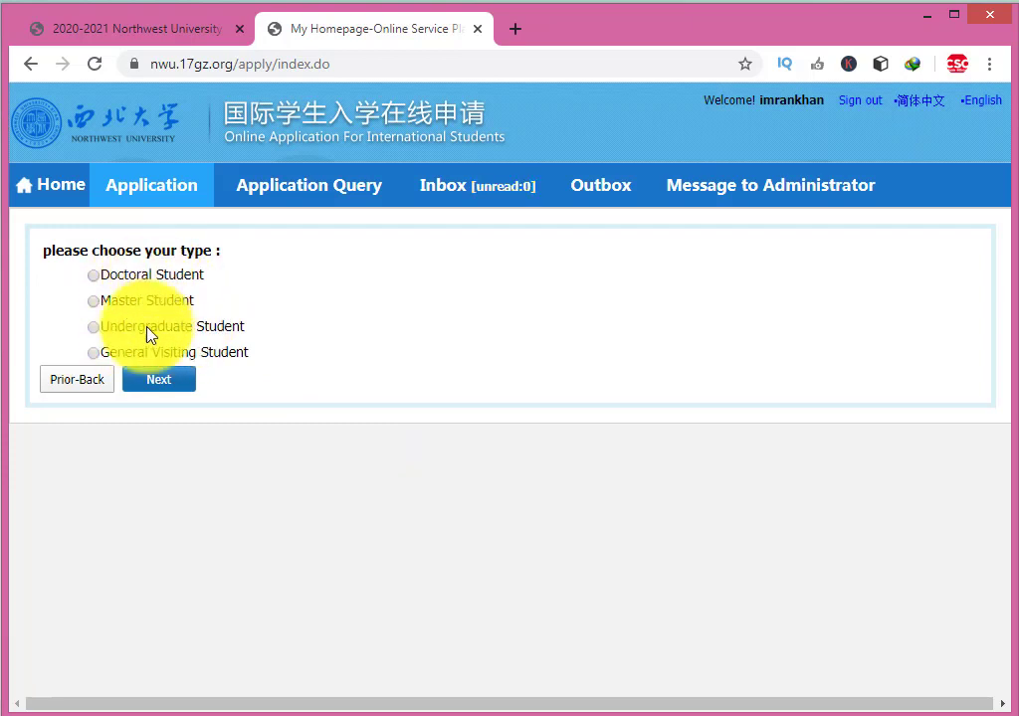
click(75, 381)
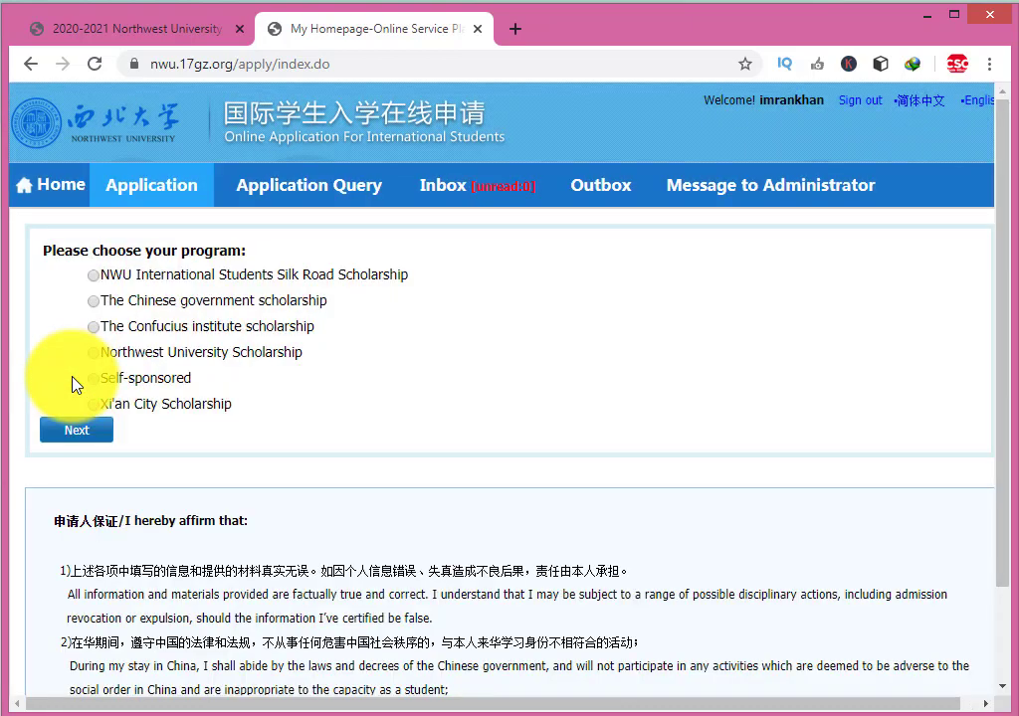
click(93, 326)
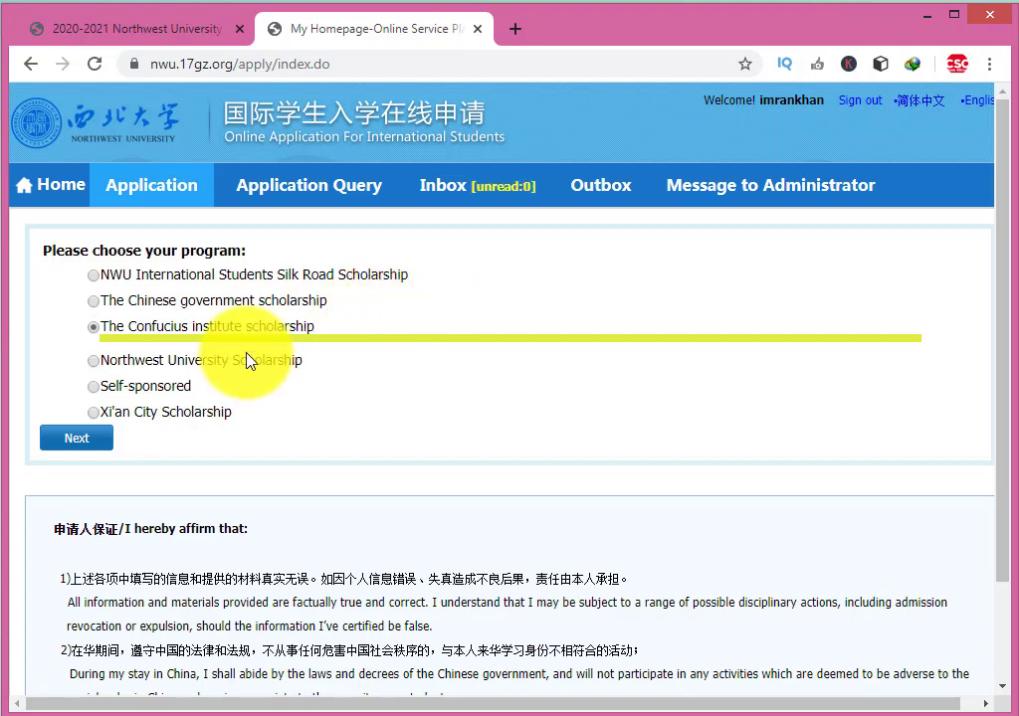
Select Northwest University Scholarship and highlight key lines of its description, including the Silk Road entry
click(99, 362)
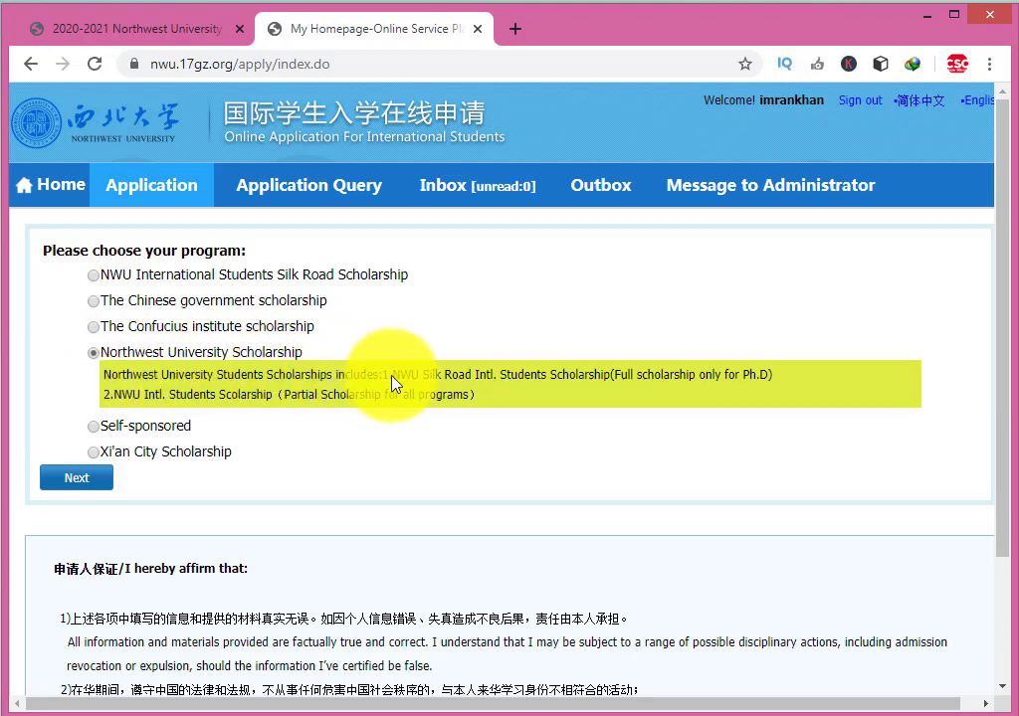
drag(394, 376, 489, 376)
click(271, 376)
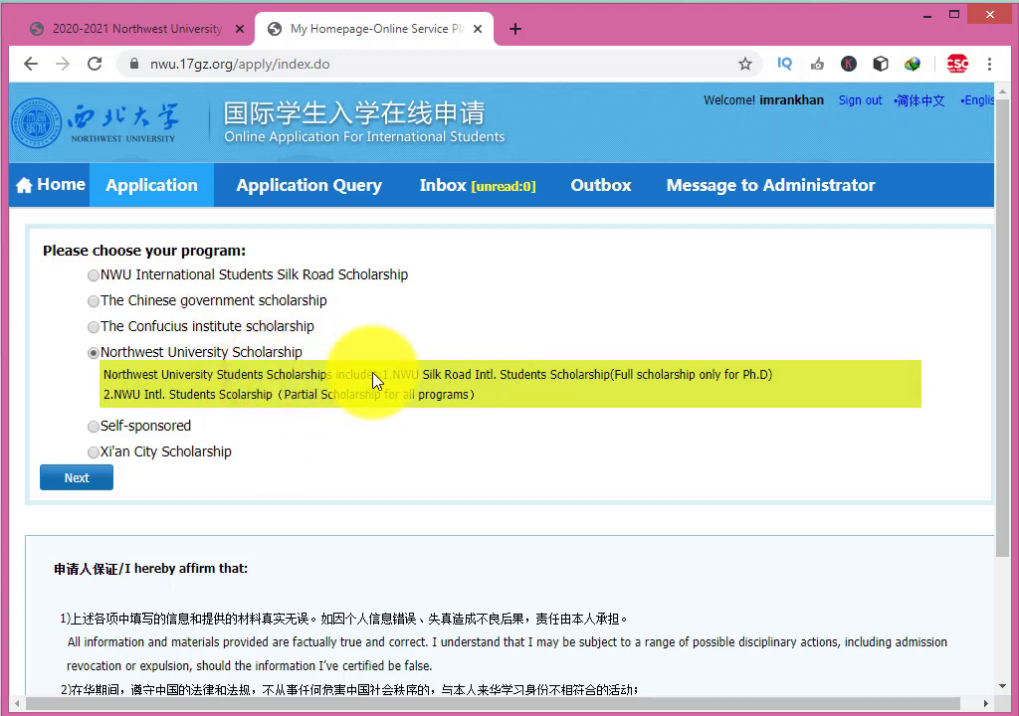
drag(390, 377, 779, 384)
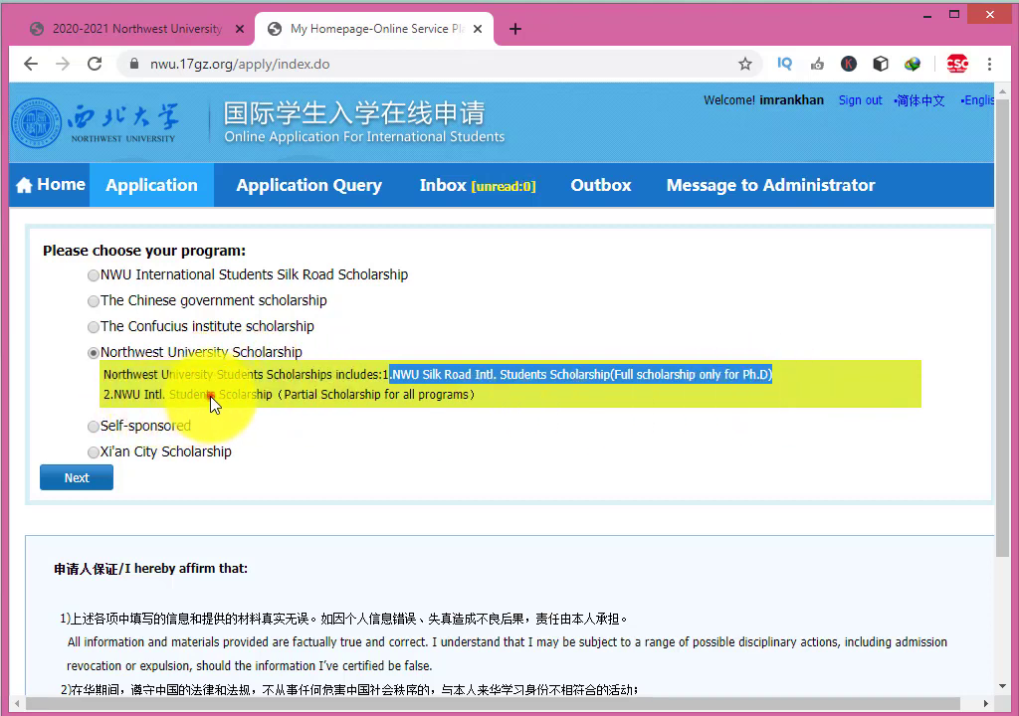
drag(211, 401, 248, 395)
drag(171, 352, 329, 371)
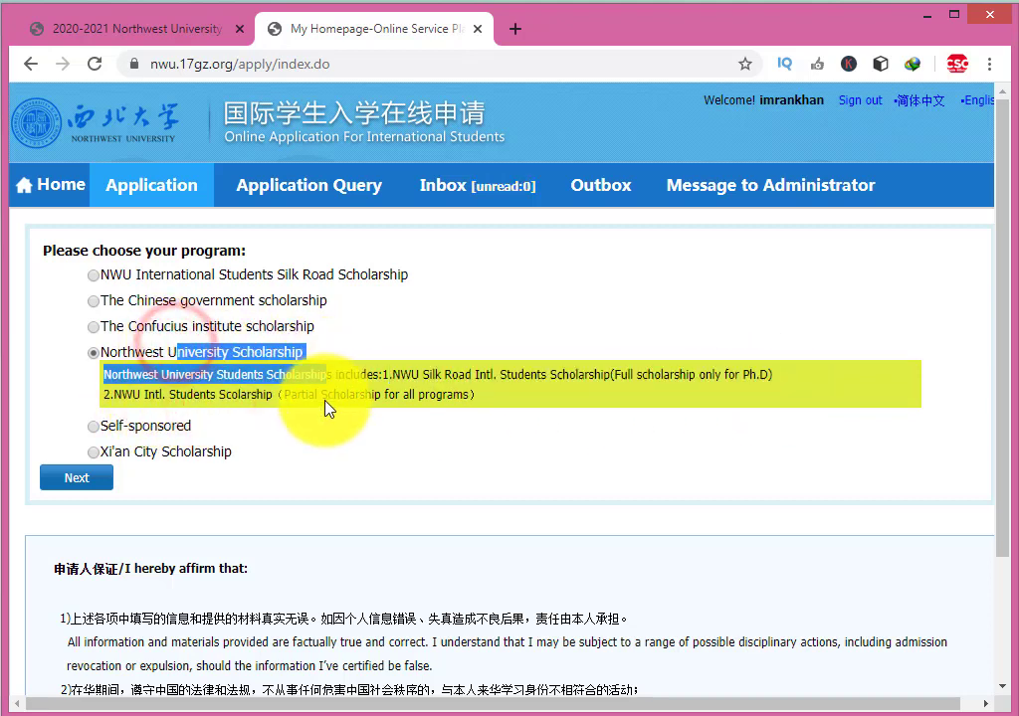
click(319, 405)
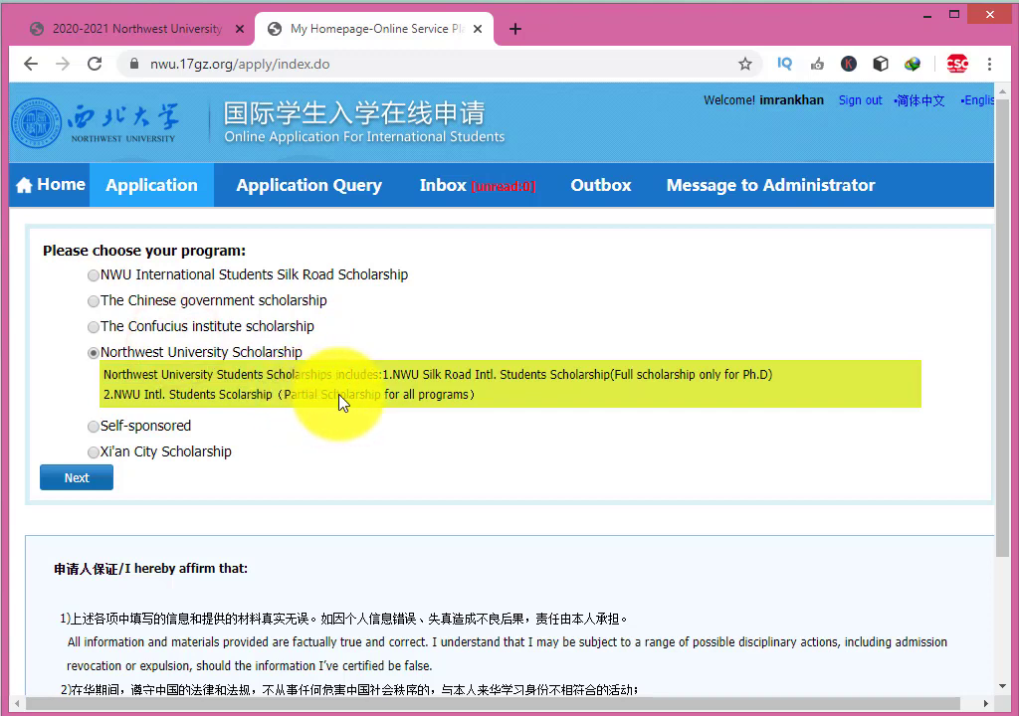
drag(484, 396, 357, 396)
click(357, 394)
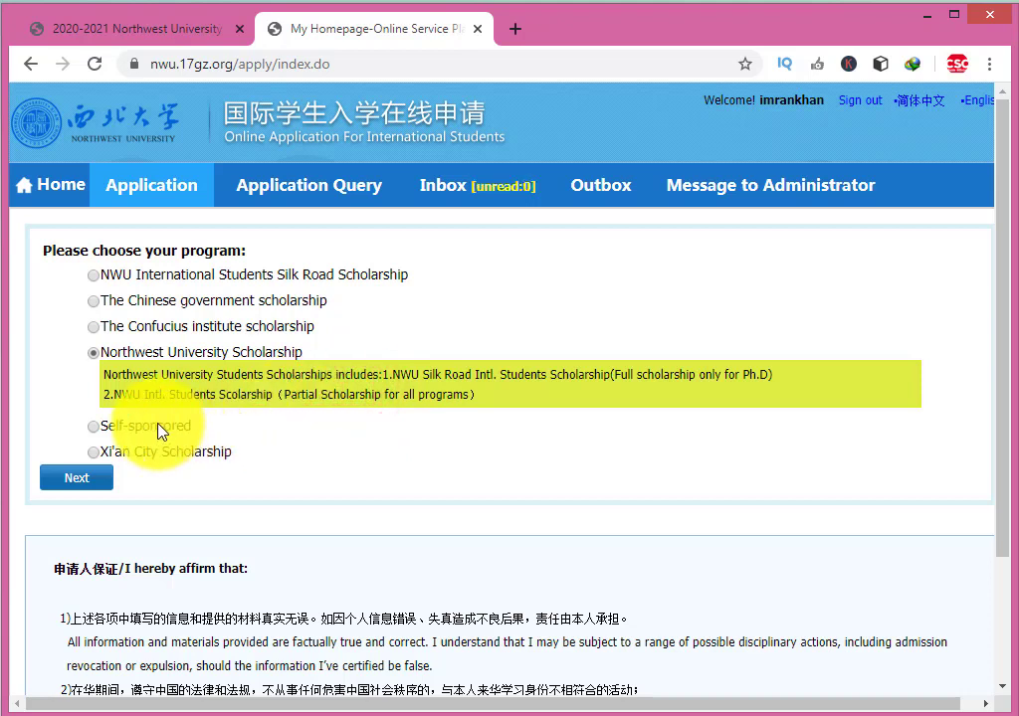
Select Xi'an City Scholarship, note its One Belt One Road requirement, and continue to student type
click(147, 454)
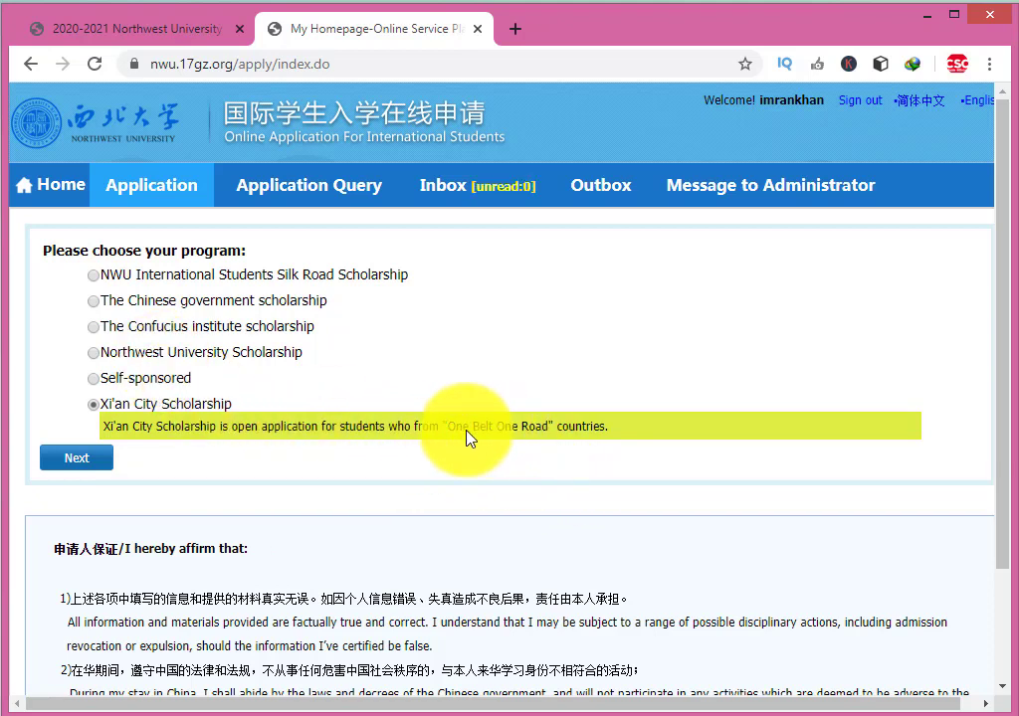
drag(452, 428, 610, 436)
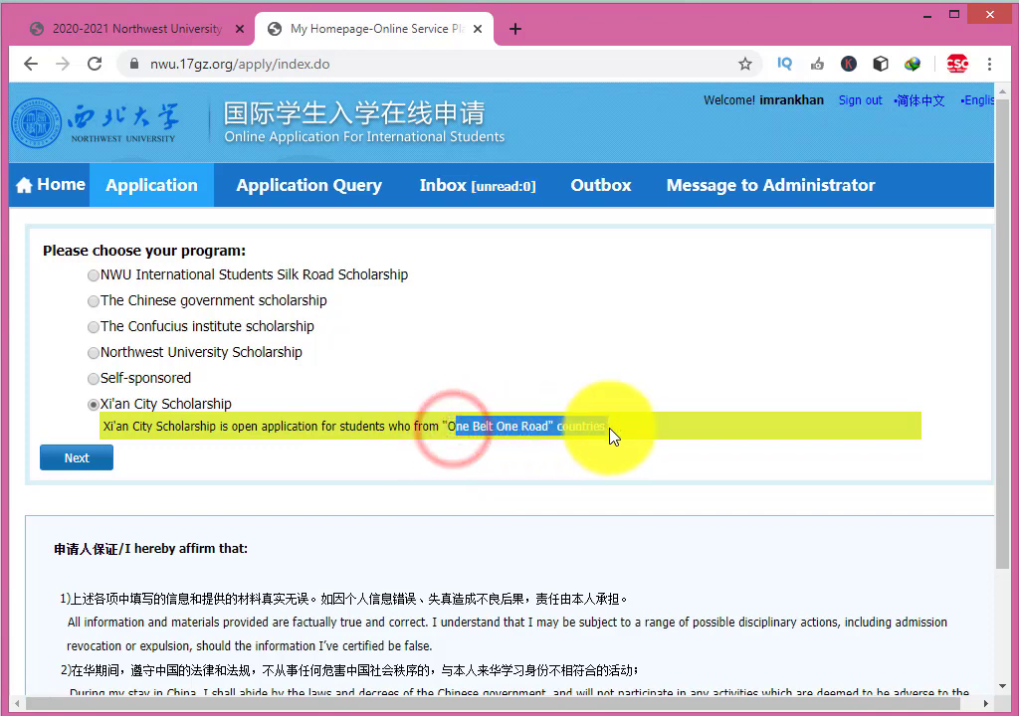
click(150, 30)
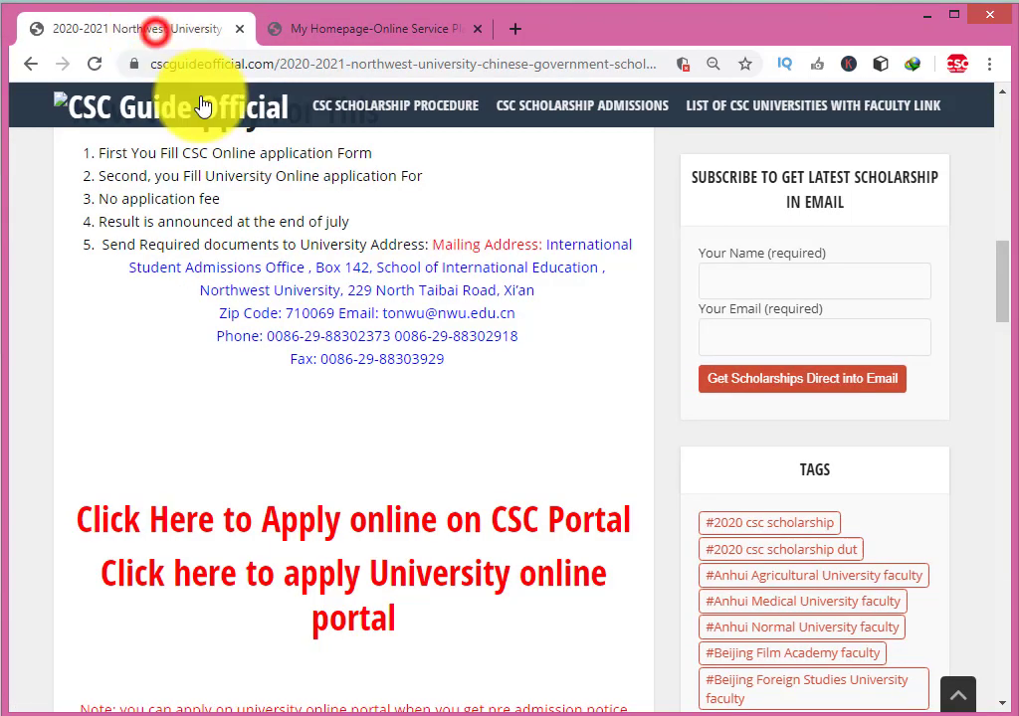
scroll(453, 450, up, 1)
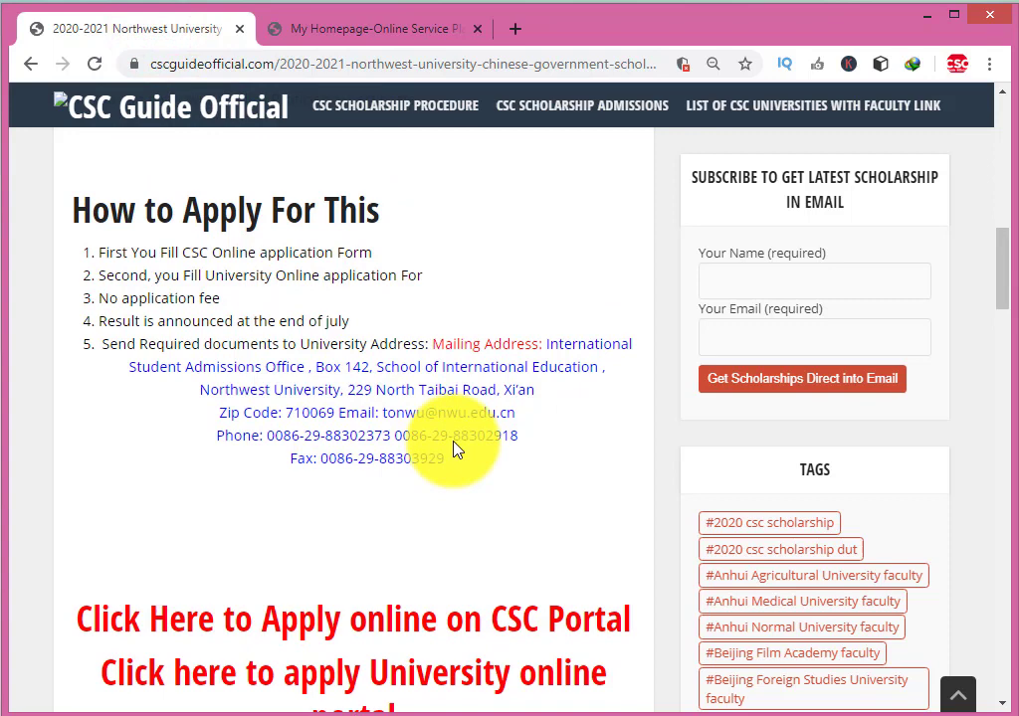
click(391, 28)
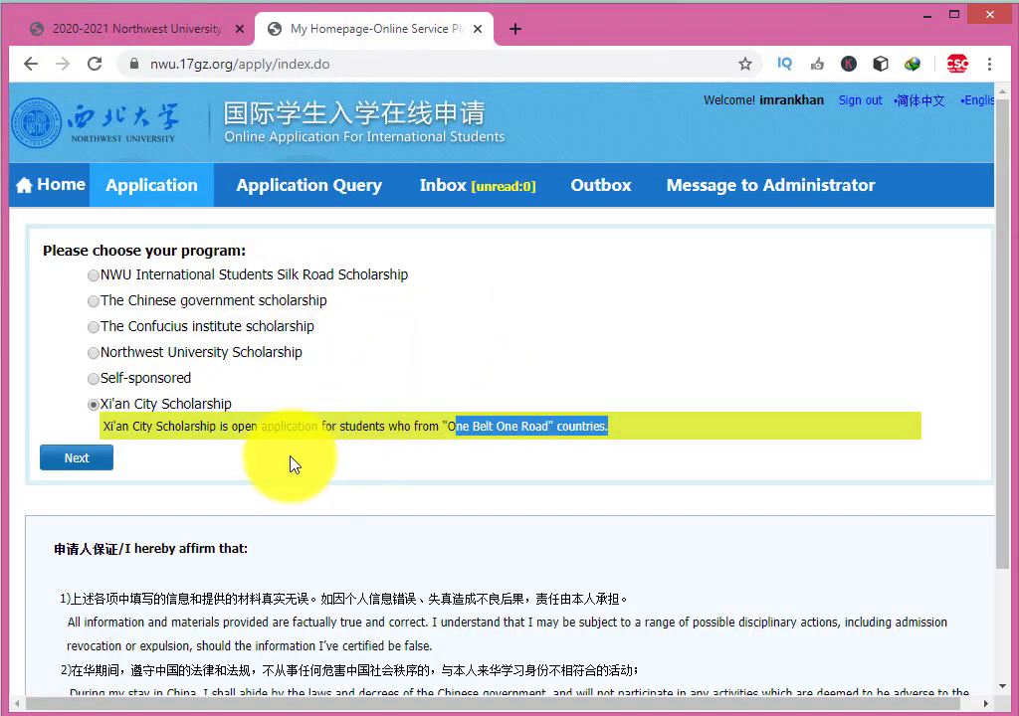
click(101, 456)
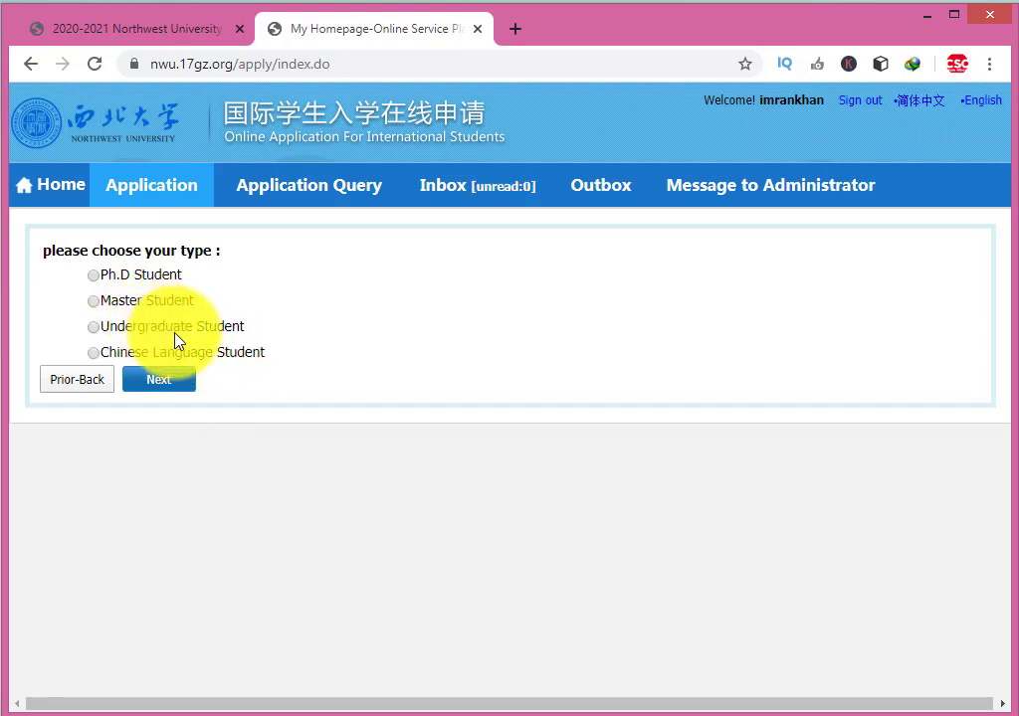
Switch the program to The Chinese government scholarship and choose Undergraduate Student as applicant type
click(82, 385)
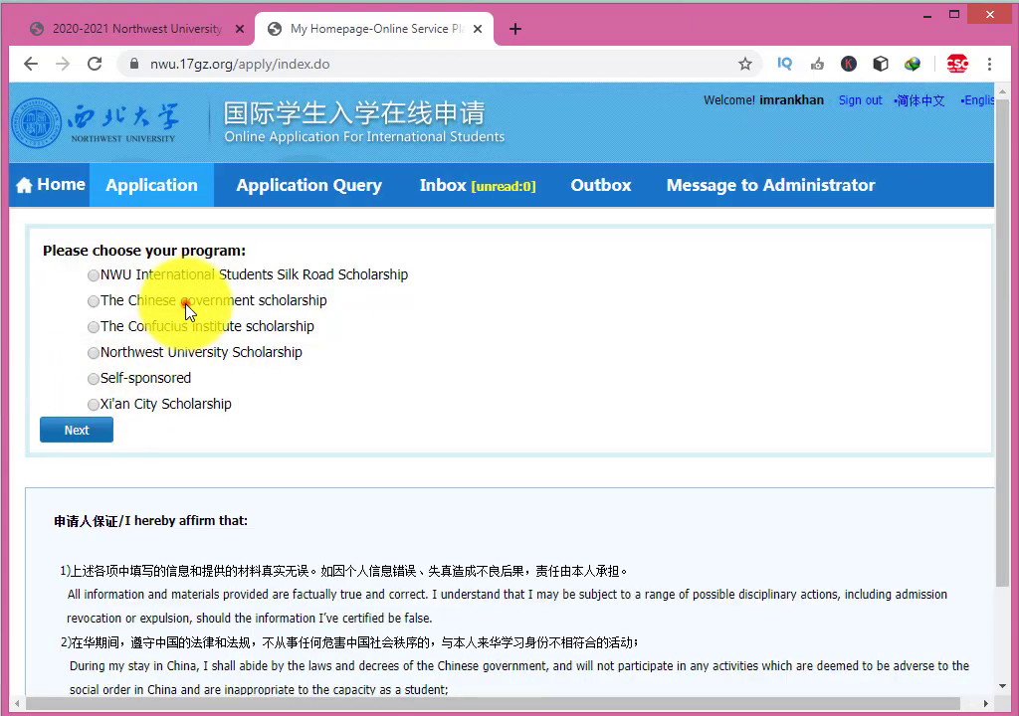
click(187, 309)
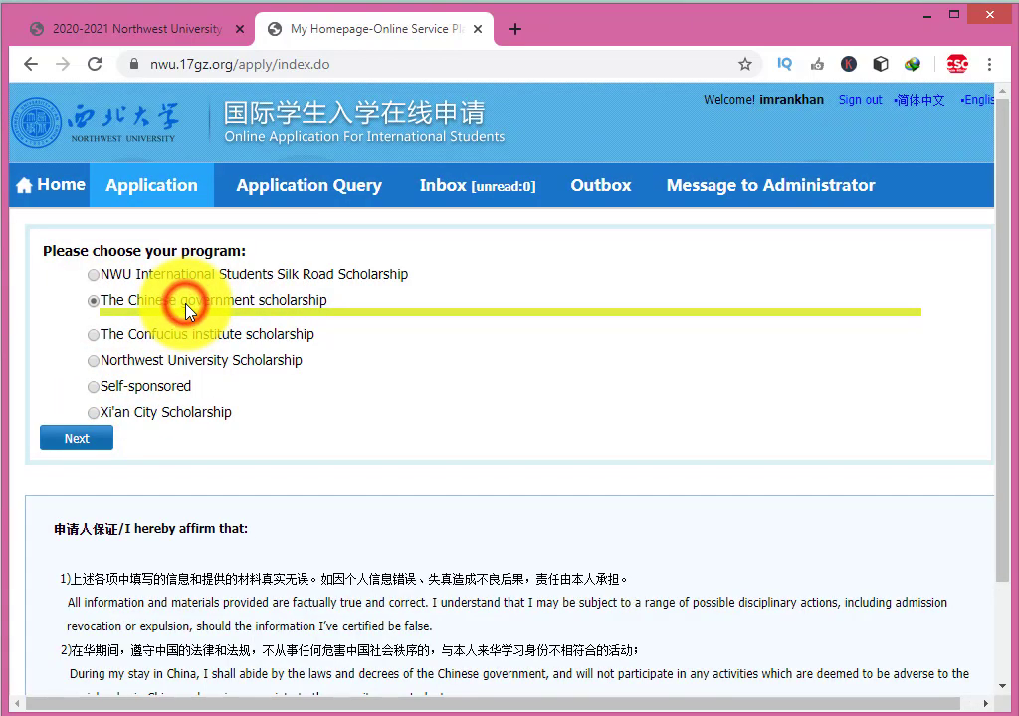
click(97, 438)
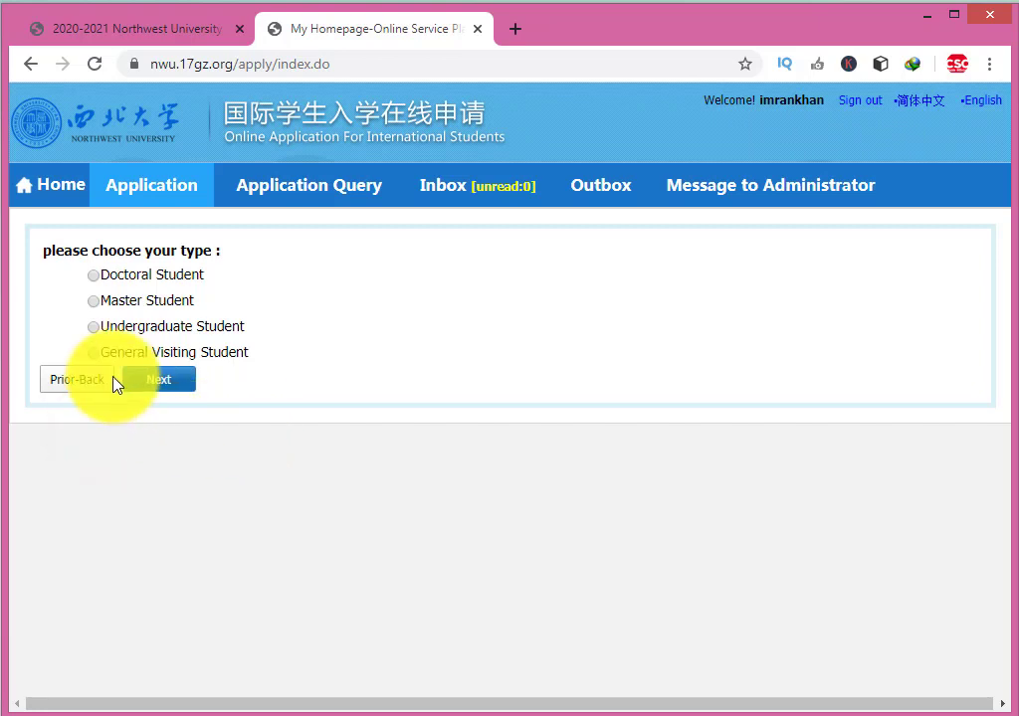
click(72, 379)
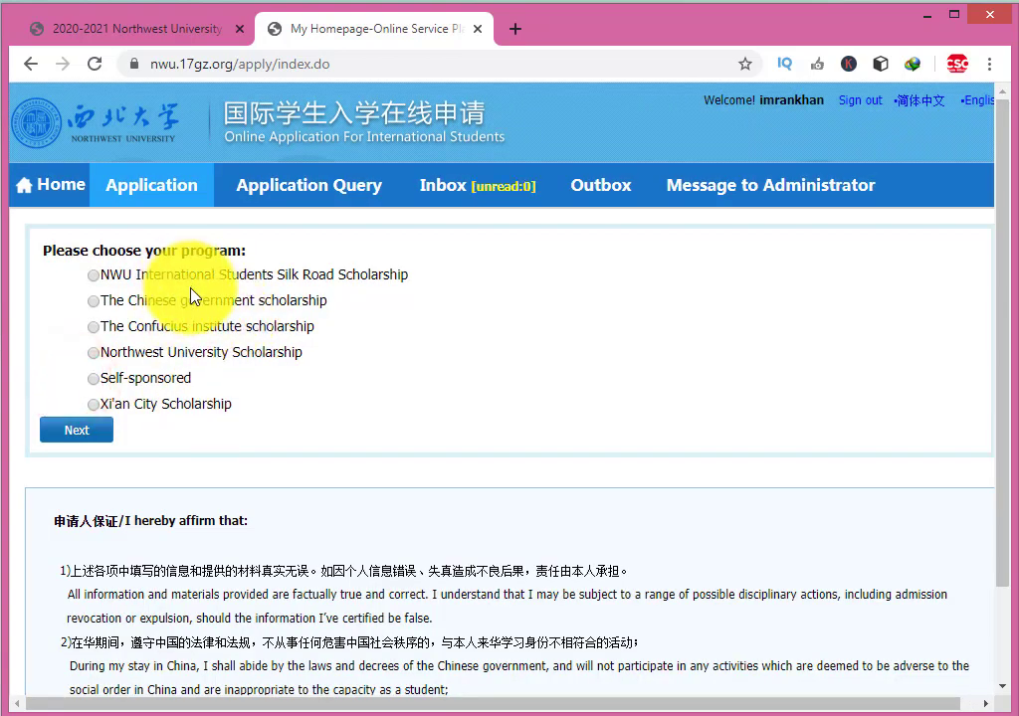
click(167, 302)
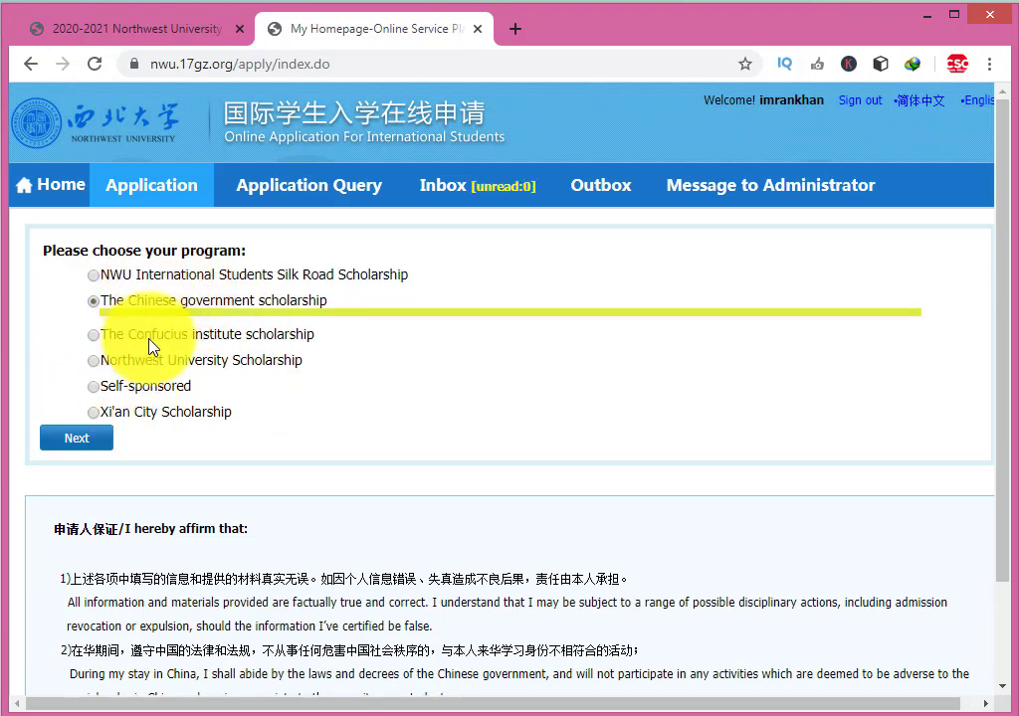
click(84, 448)
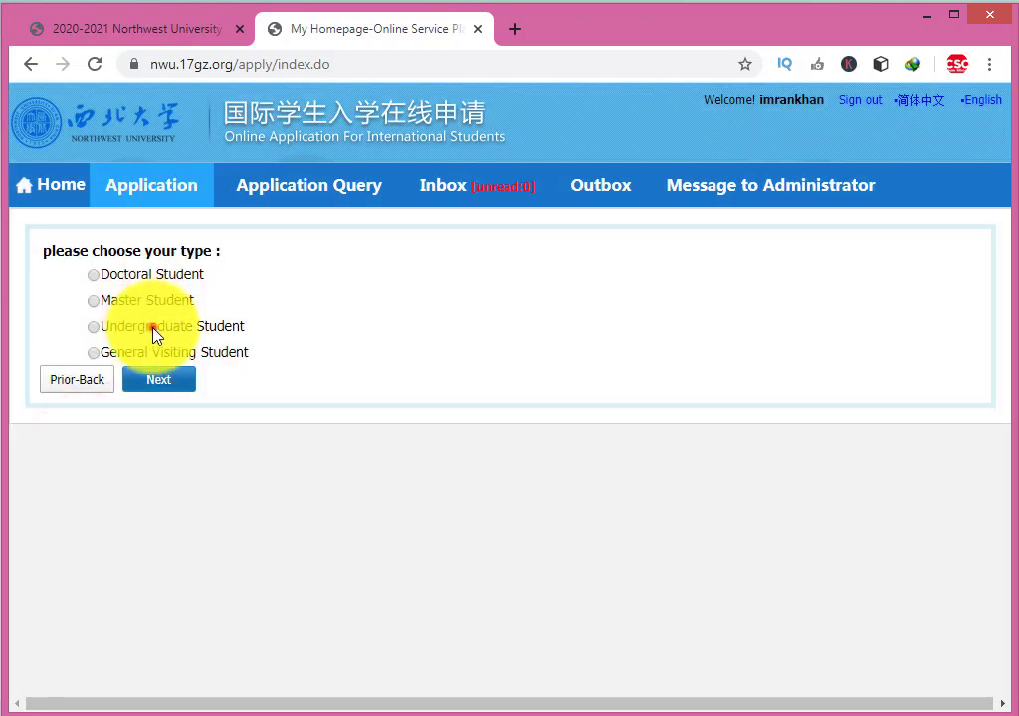
click(152, 328)
Set the study plan search to Department of Geology, major Resource Prospecting Technology
click(167, 390)
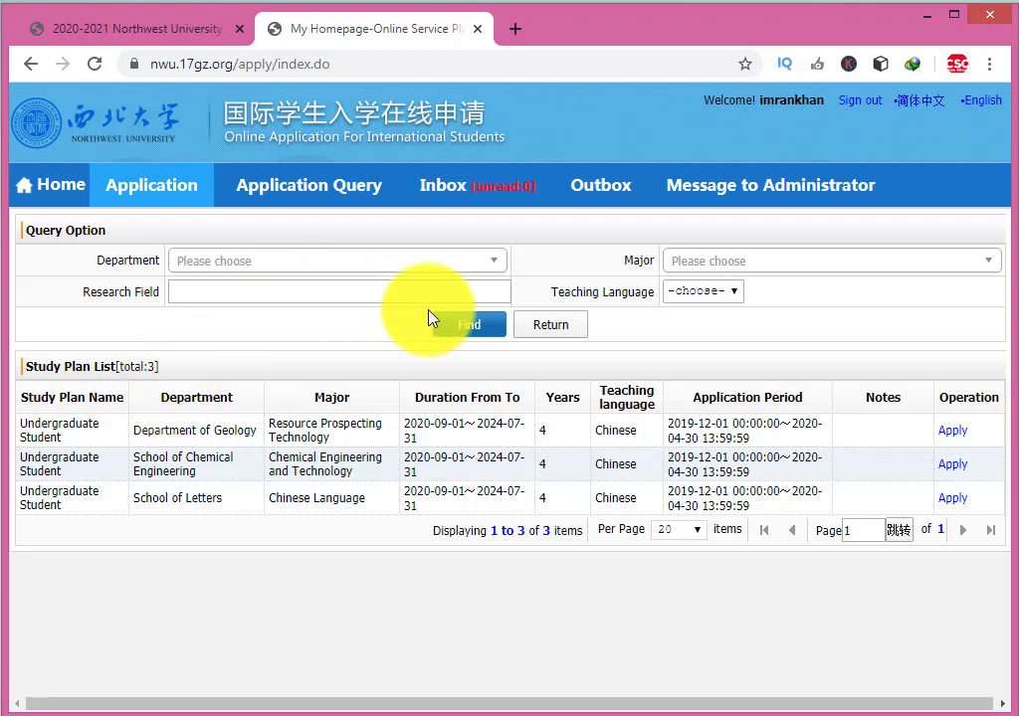
click(496, 268)
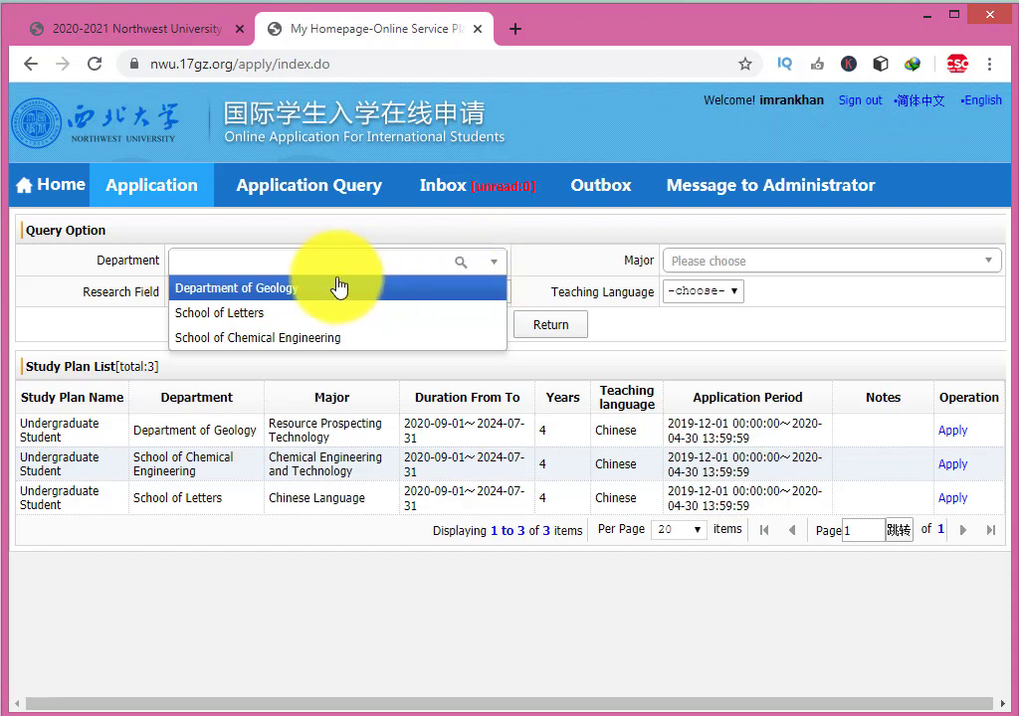
click(280, 289)
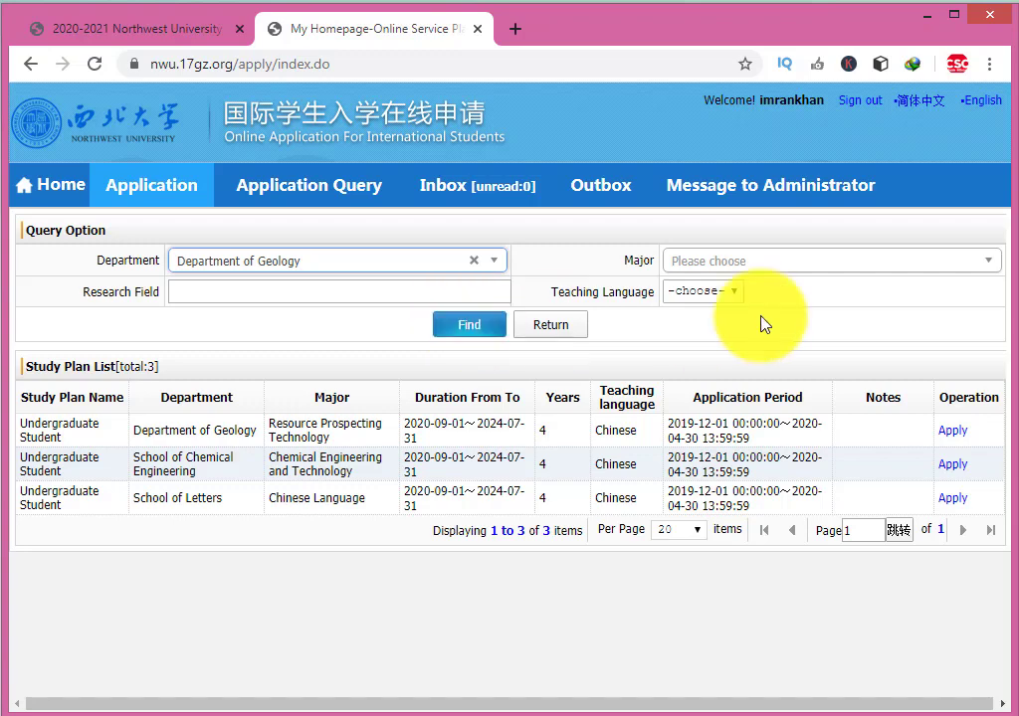
click(987, 262)
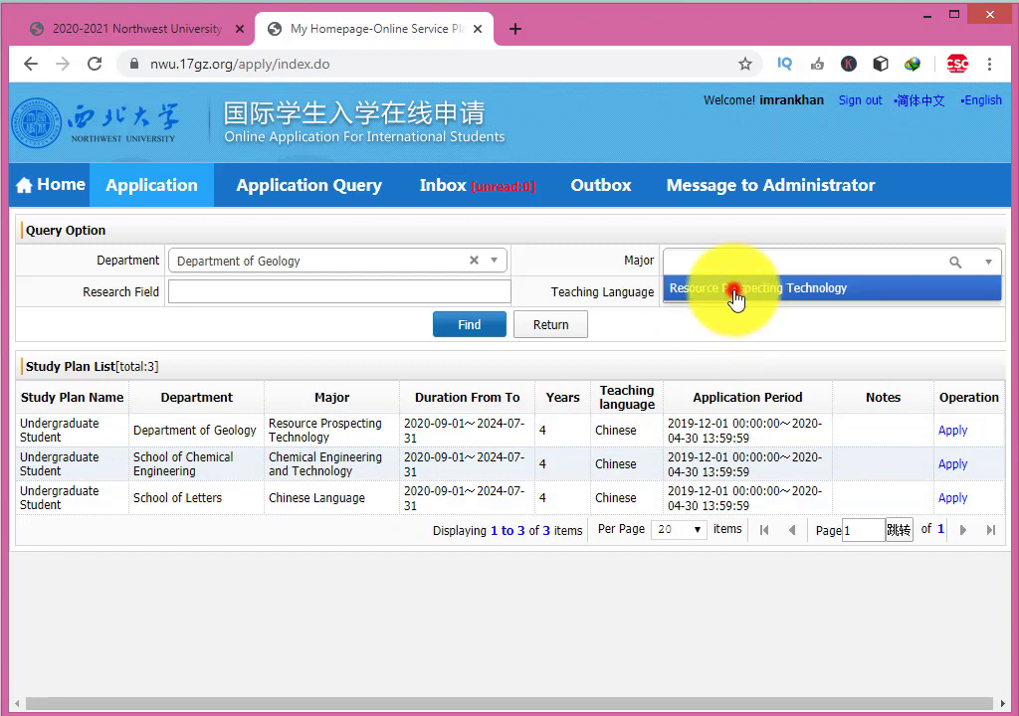
click(734, 289)
Search with Chinese instead of English as teaching language and apply to the Geology plan
click(733, 292)
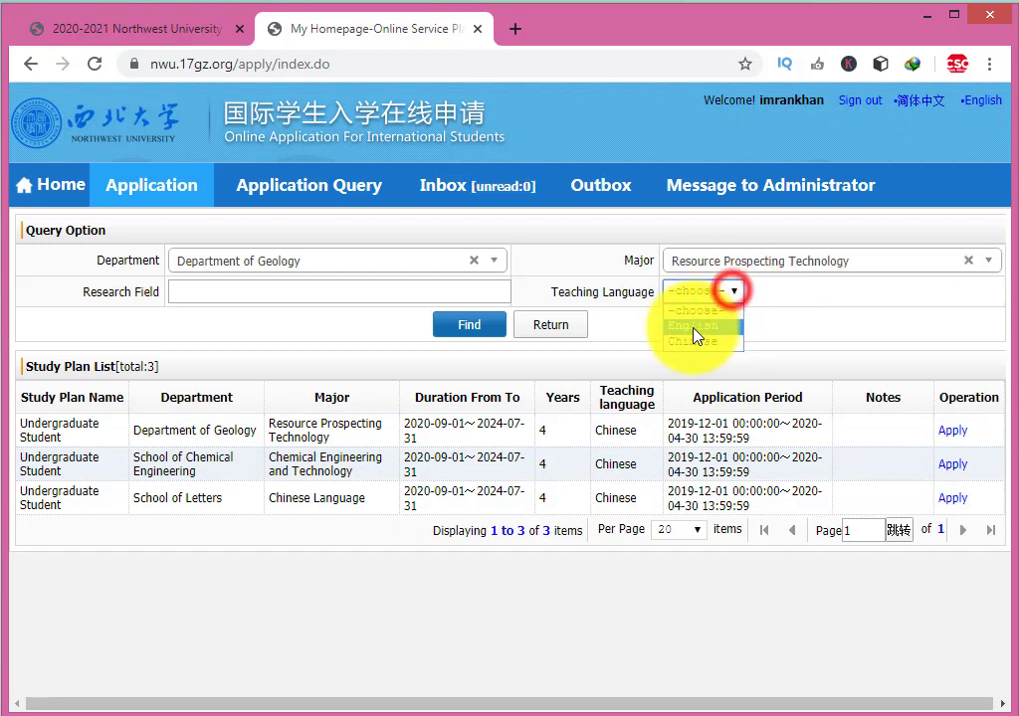
click(697, 327)
click(463, 326)
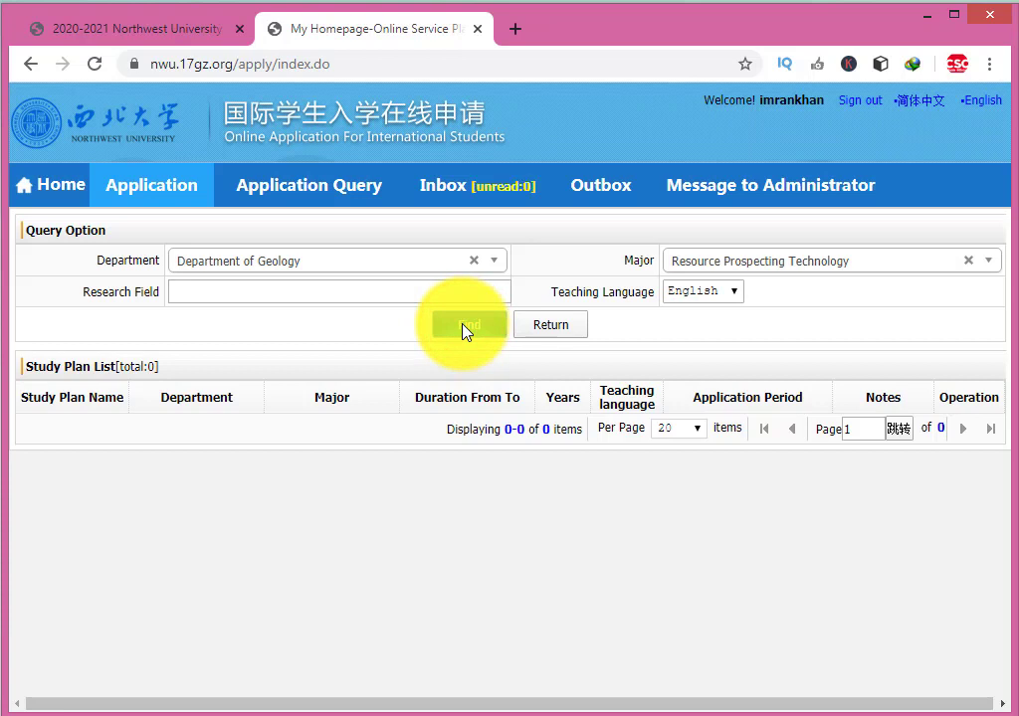
click(709, 300)
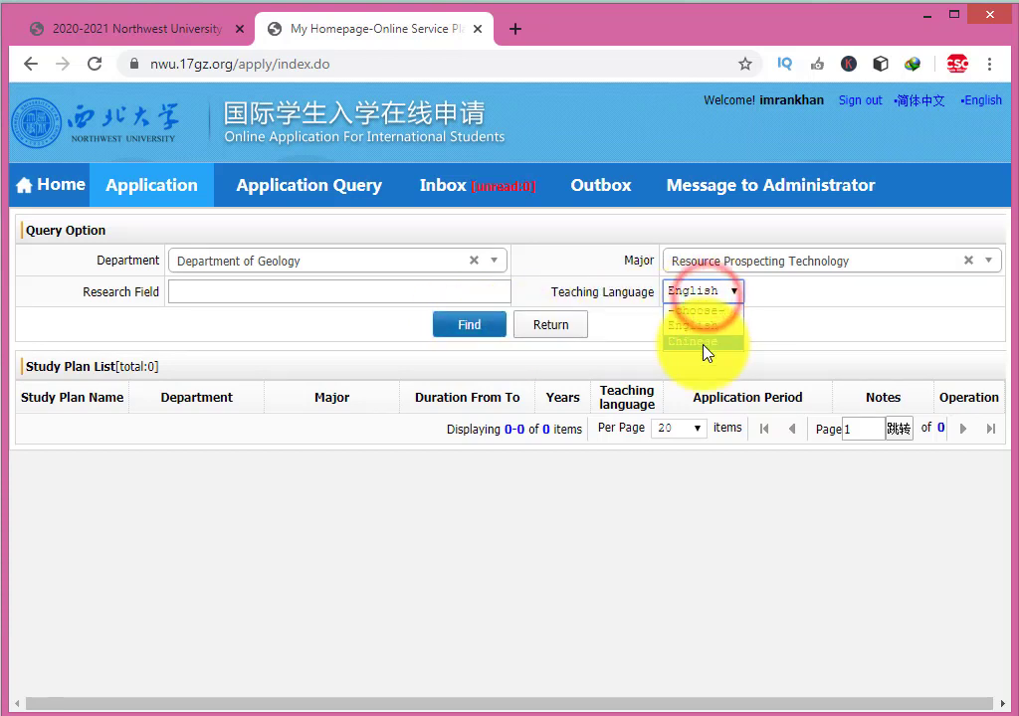
click(703, 340)
click(476, 331)
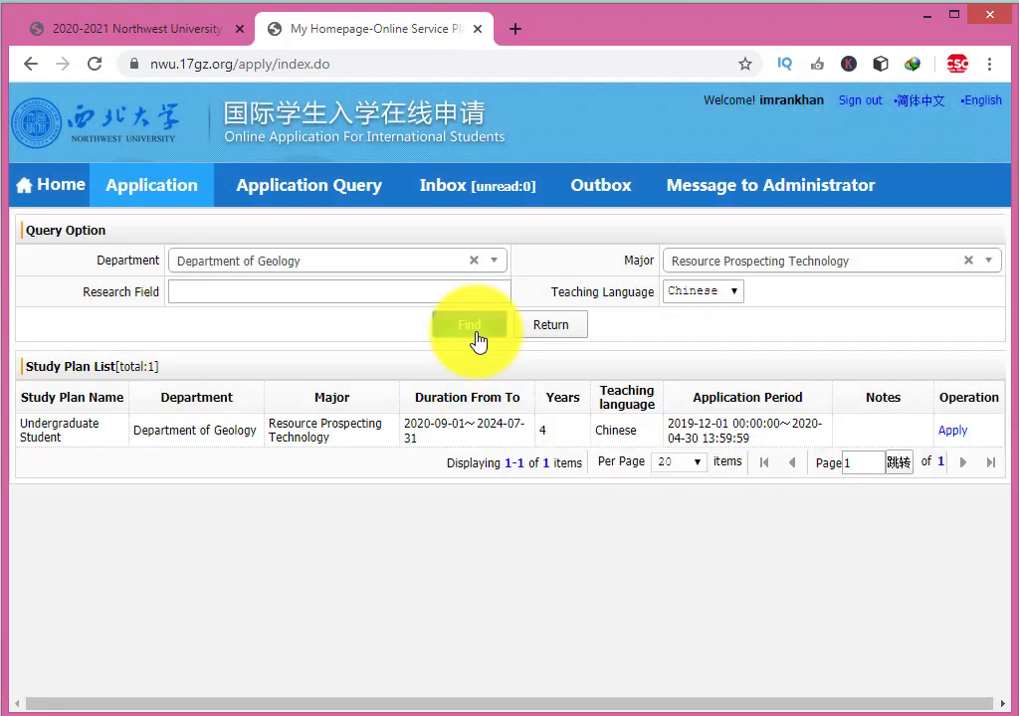
click(957, 434)
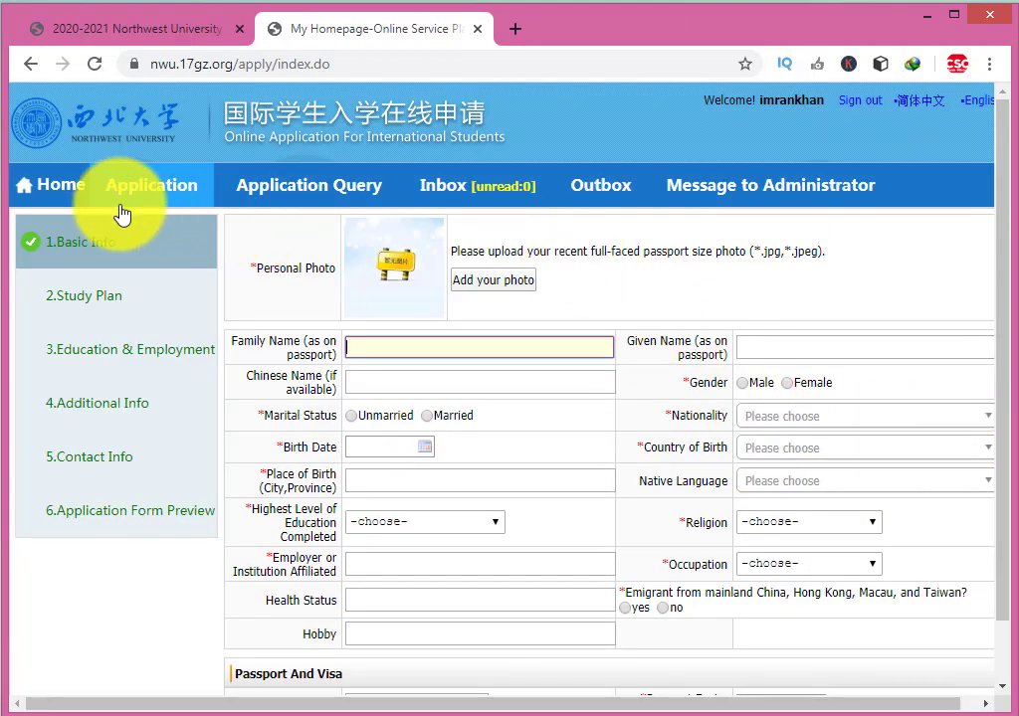
Check the saved Geology application's details, then reopen the Online Application list from Home
click(64, 187)
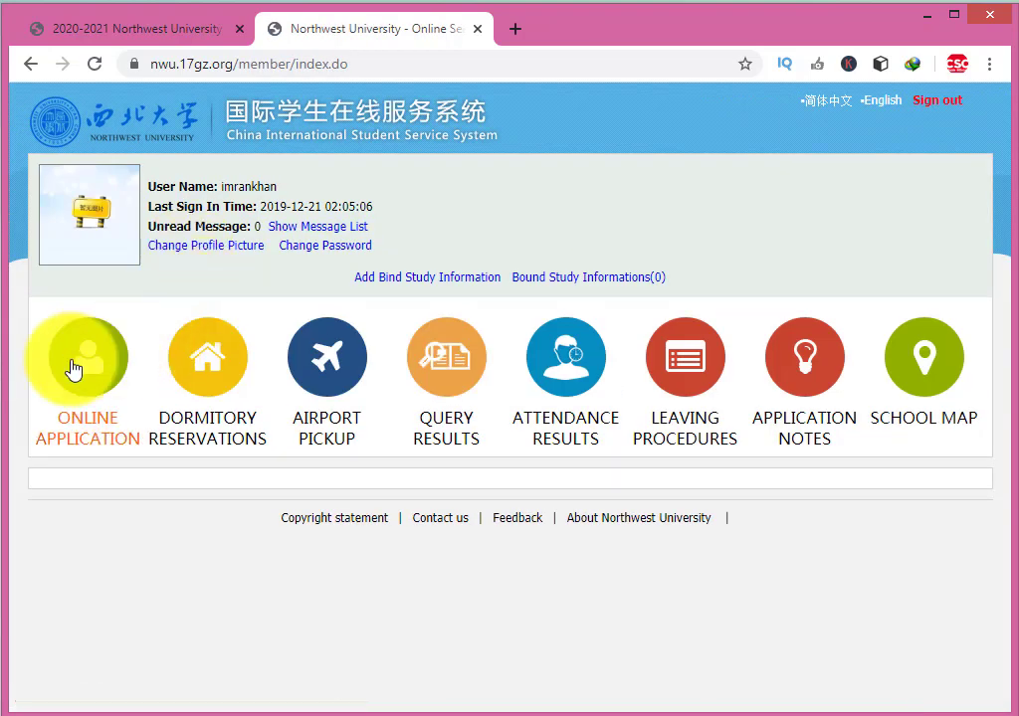
click(71, 361)
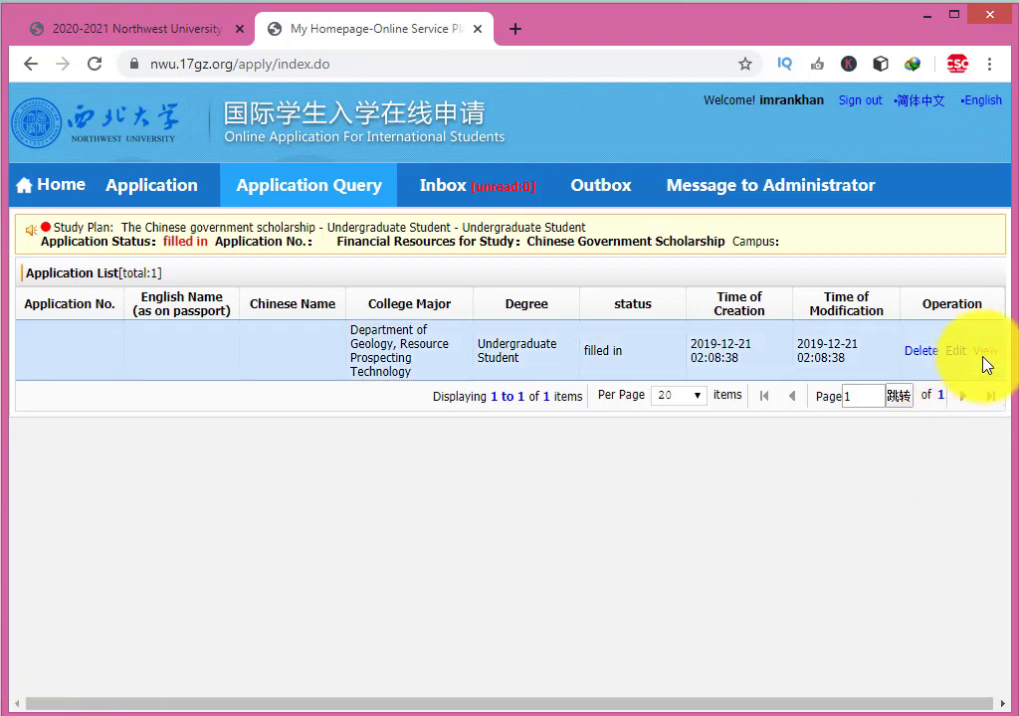
click(982, 356)
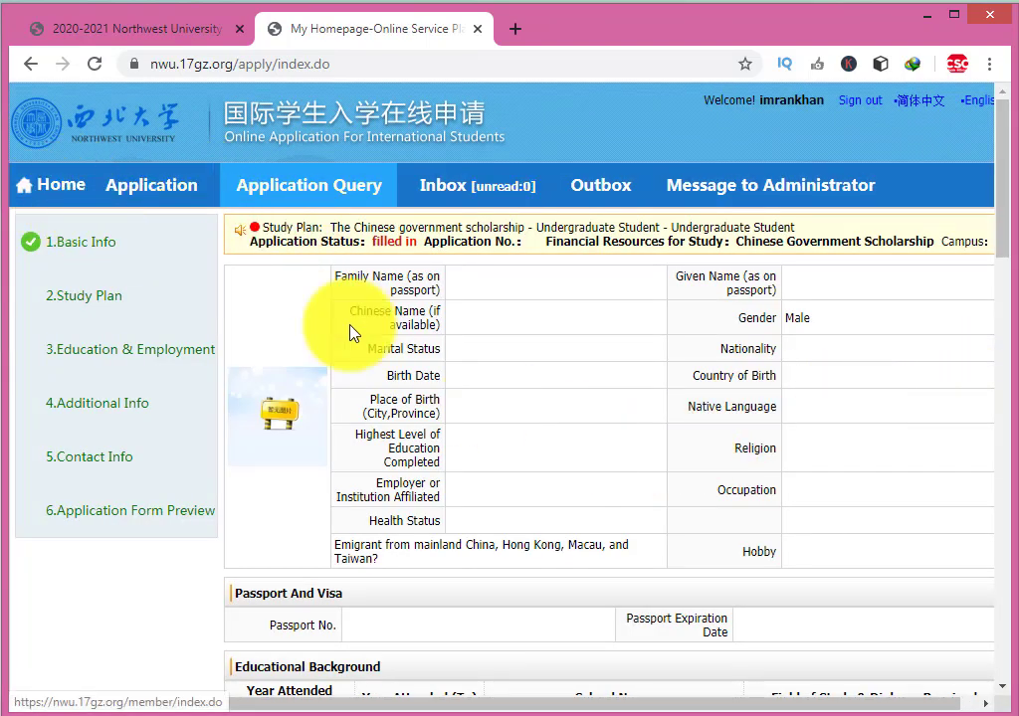
click(52, 188)
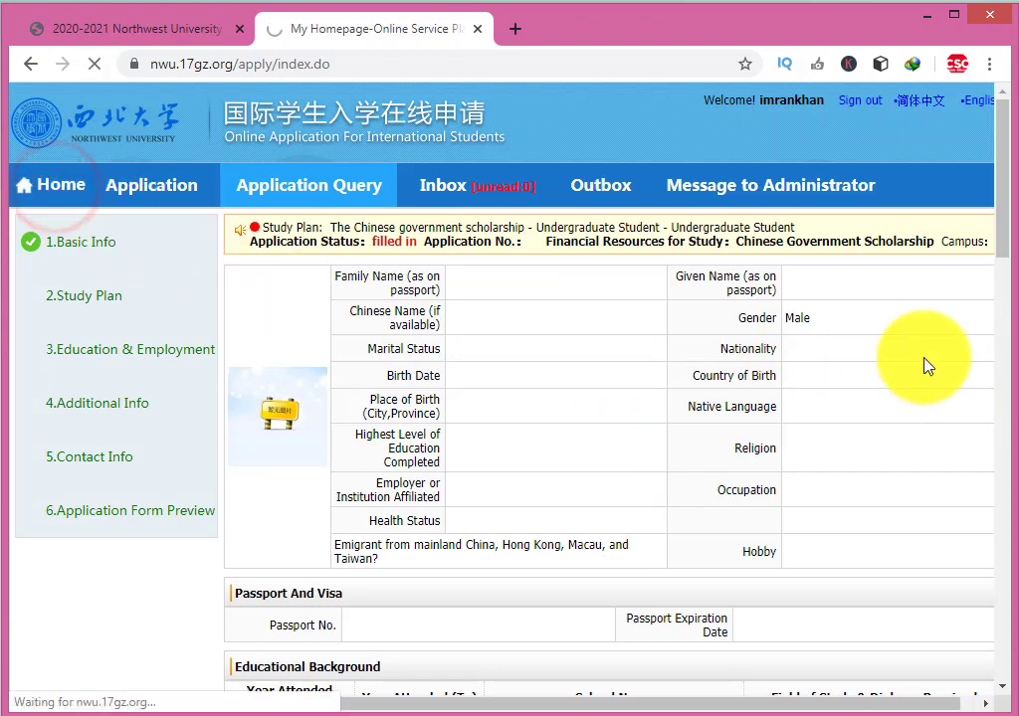
click(50, 186)
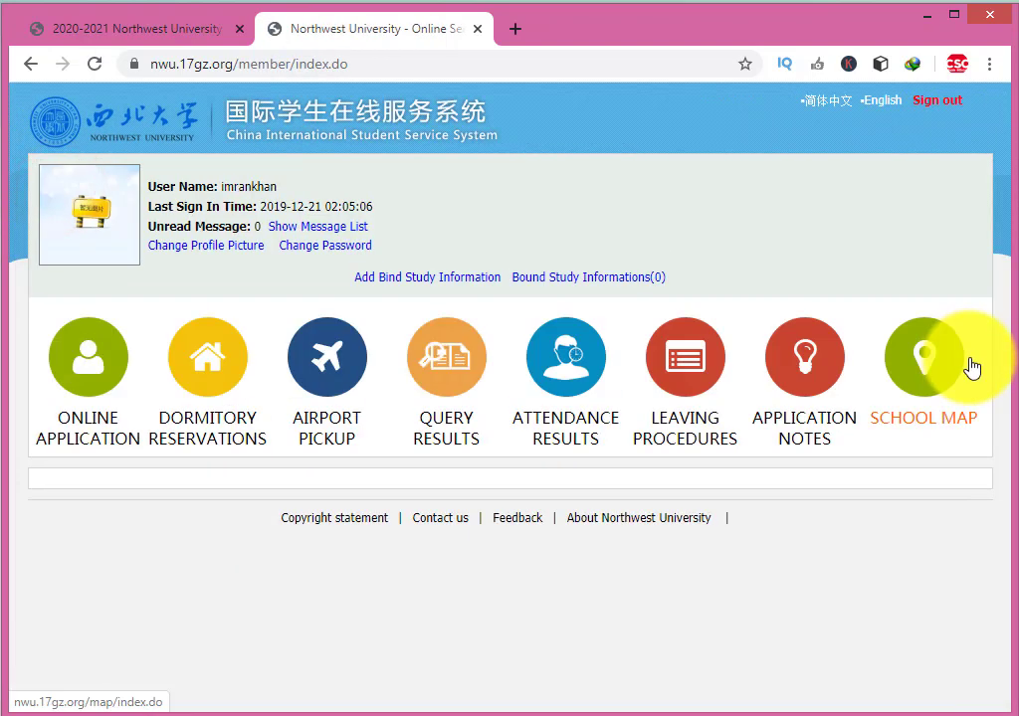
click(68, 378)
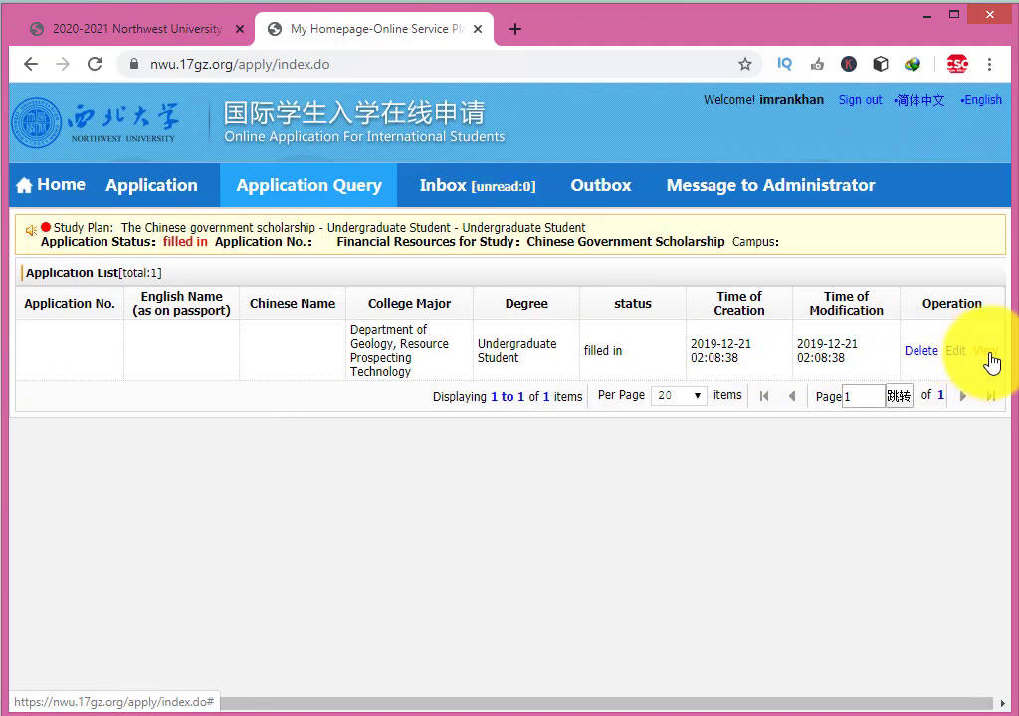
Open the filled-in application's details and review its name, Chinese name and gender fields
click(985, 352)
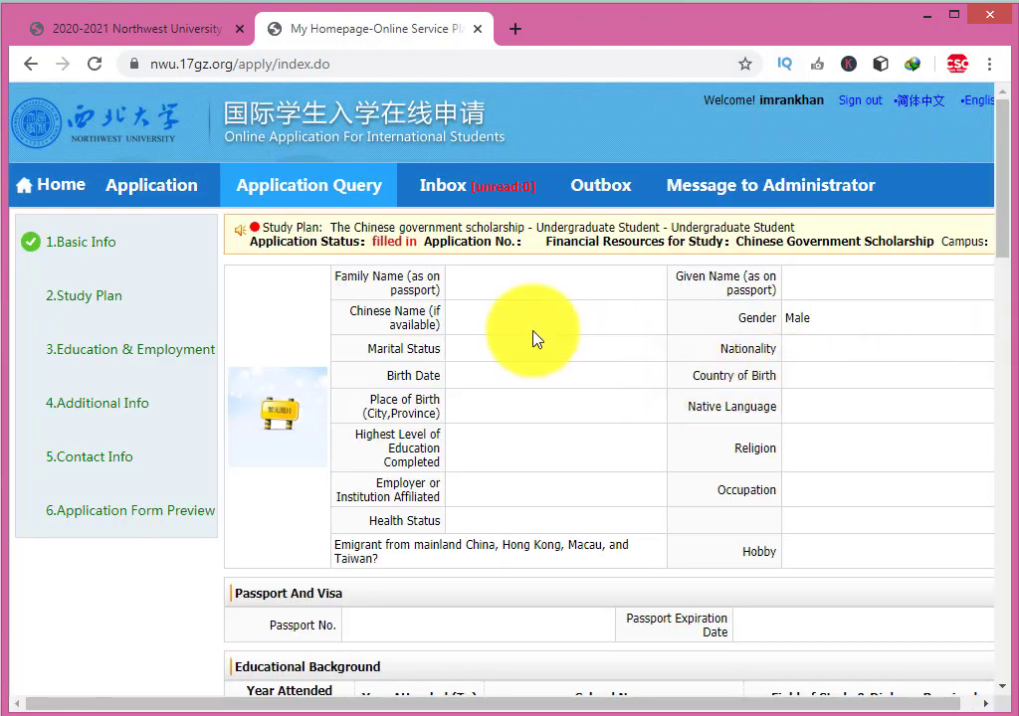
drag(422, 278, 500, 288)
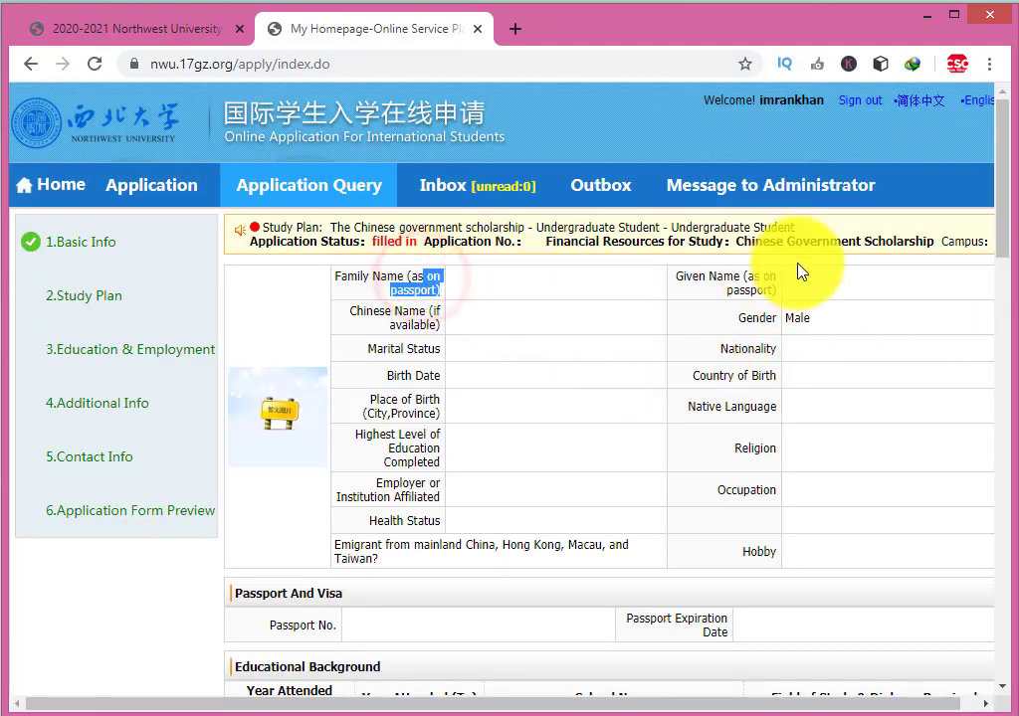
drag(694, 278, 778, 291)
drag(393, 291, 464, 288)
drag(715, 278, 766, 287)
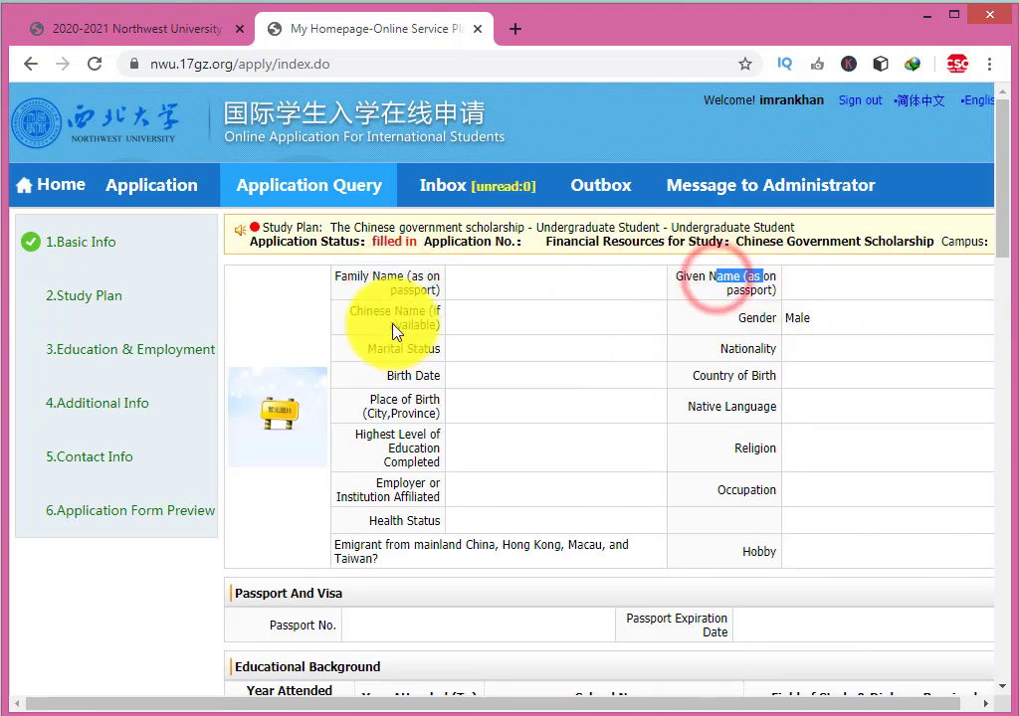
drag(396, 326, 628, 328)
double_click(786, 319)
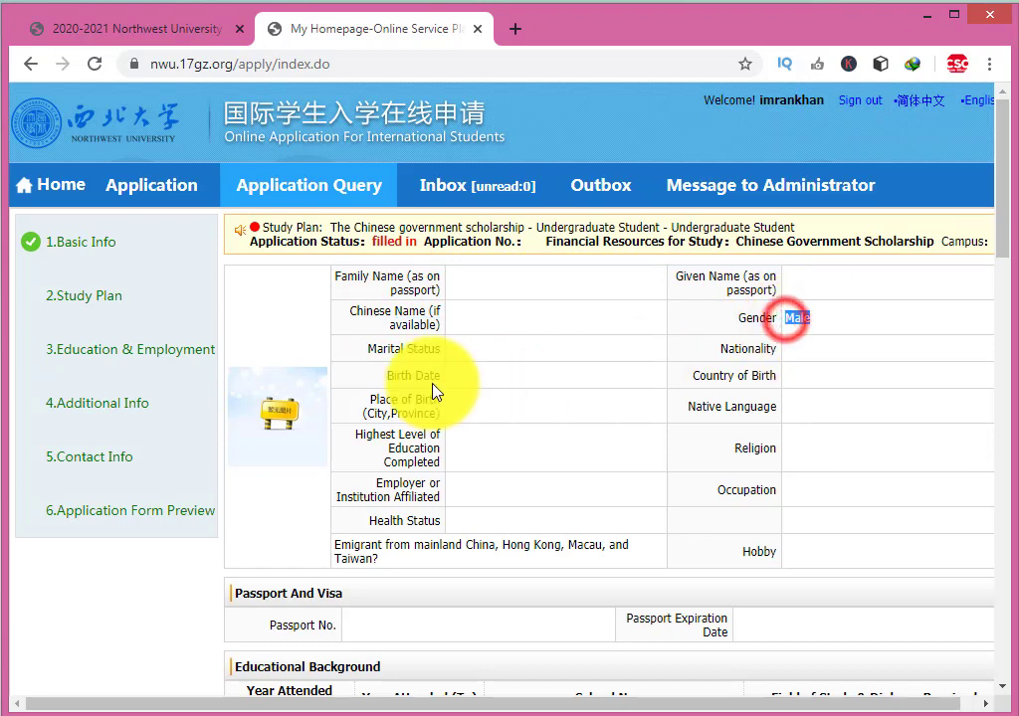
Review marital status, nationality, birth, native language and education fields, then return to the member homepage
drag(393, 348, 546, 357)
click(744, 351)
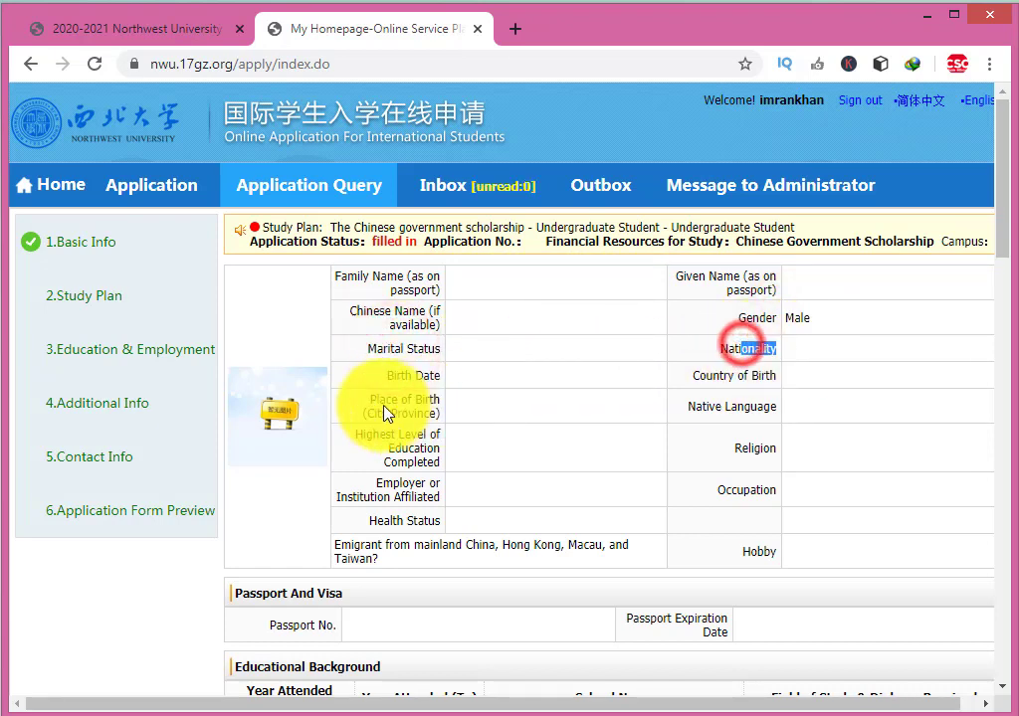
drag(396, 376, 584, 392)
drag(437, 399, 541, 408)
drag(731, 411, 773, 421)
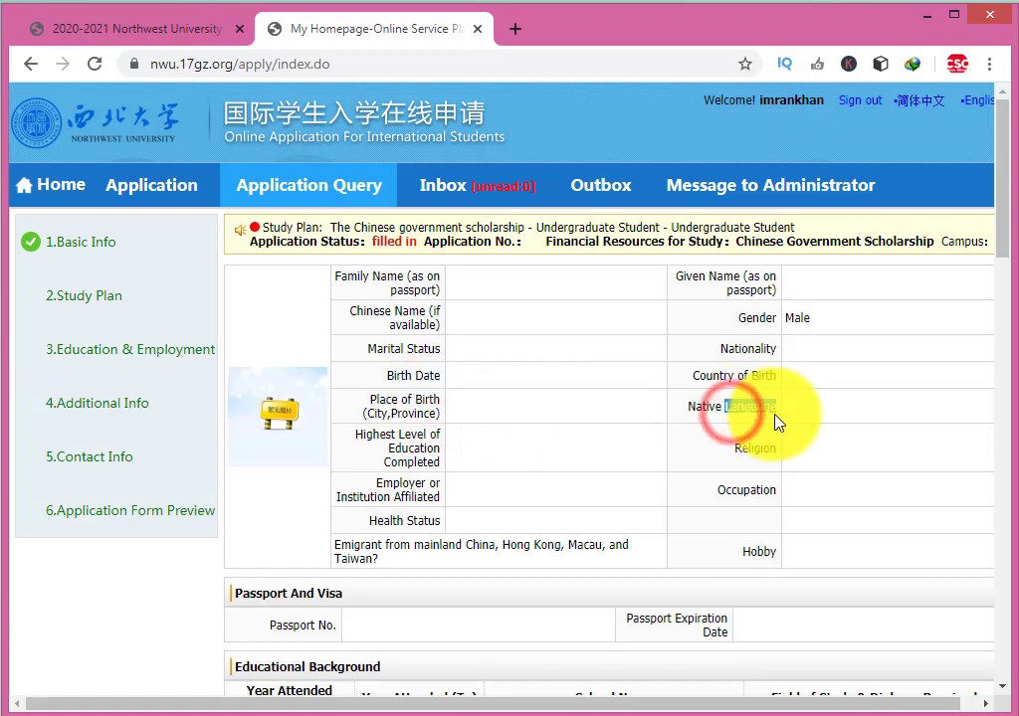
drag(381, 453, 494, 459)
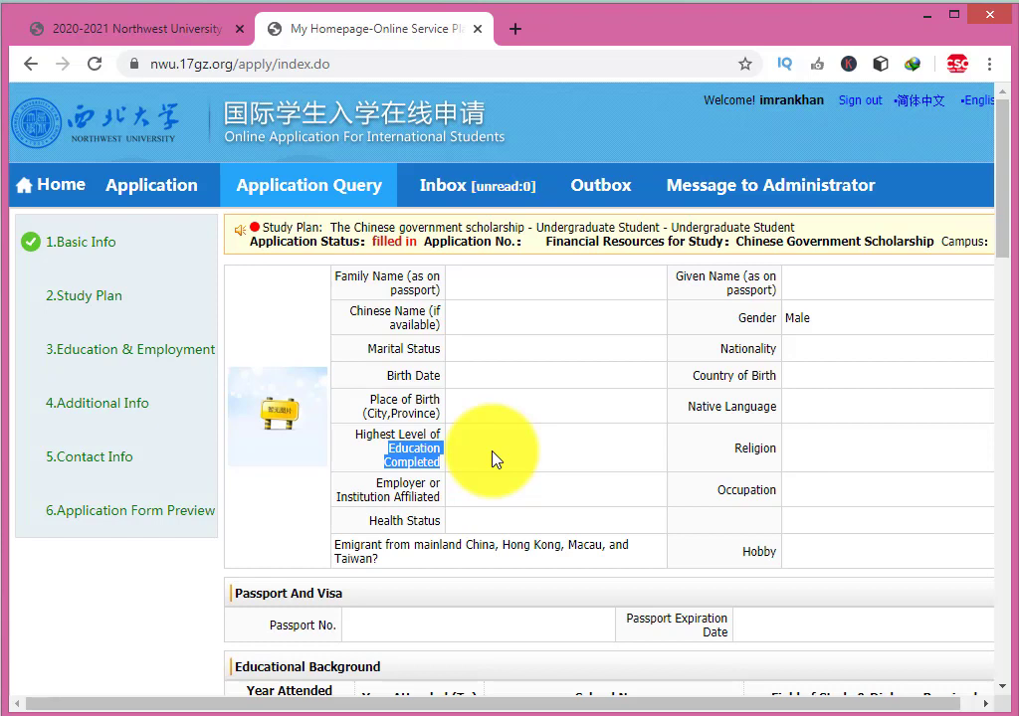
click(471, 458)
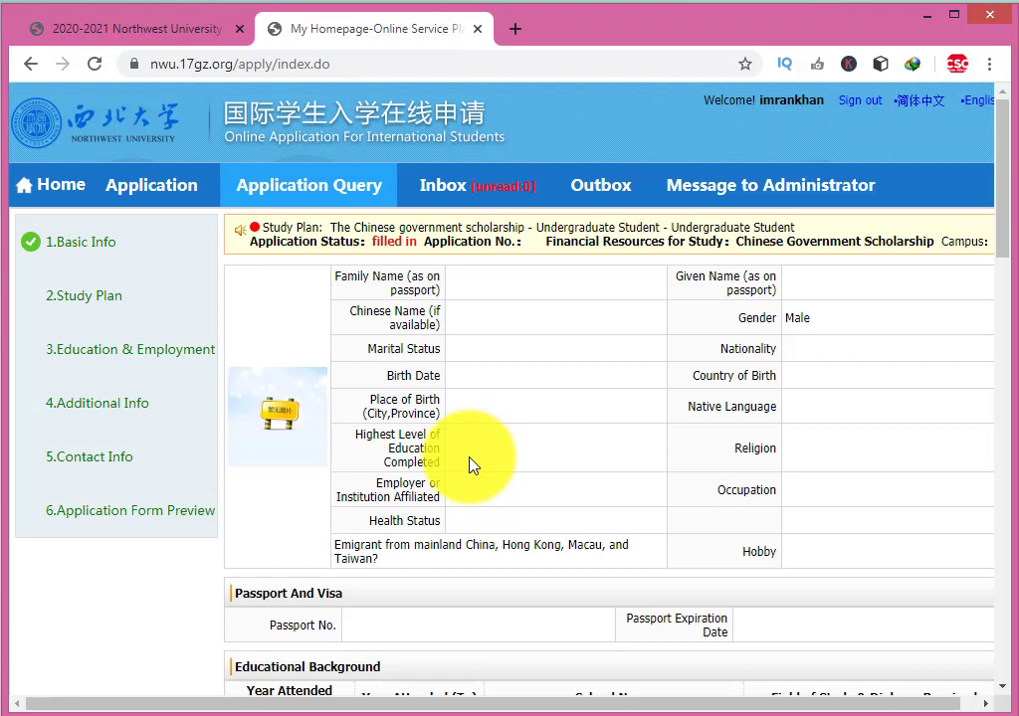
click(416, 449)
click(425, 431)
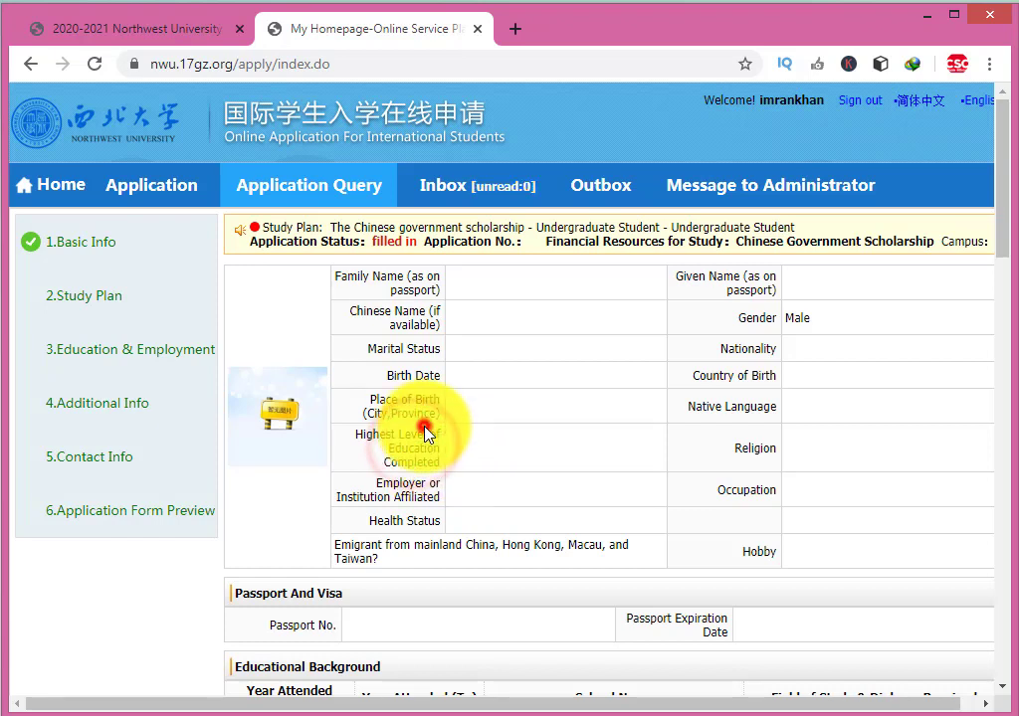
click(32, 64)
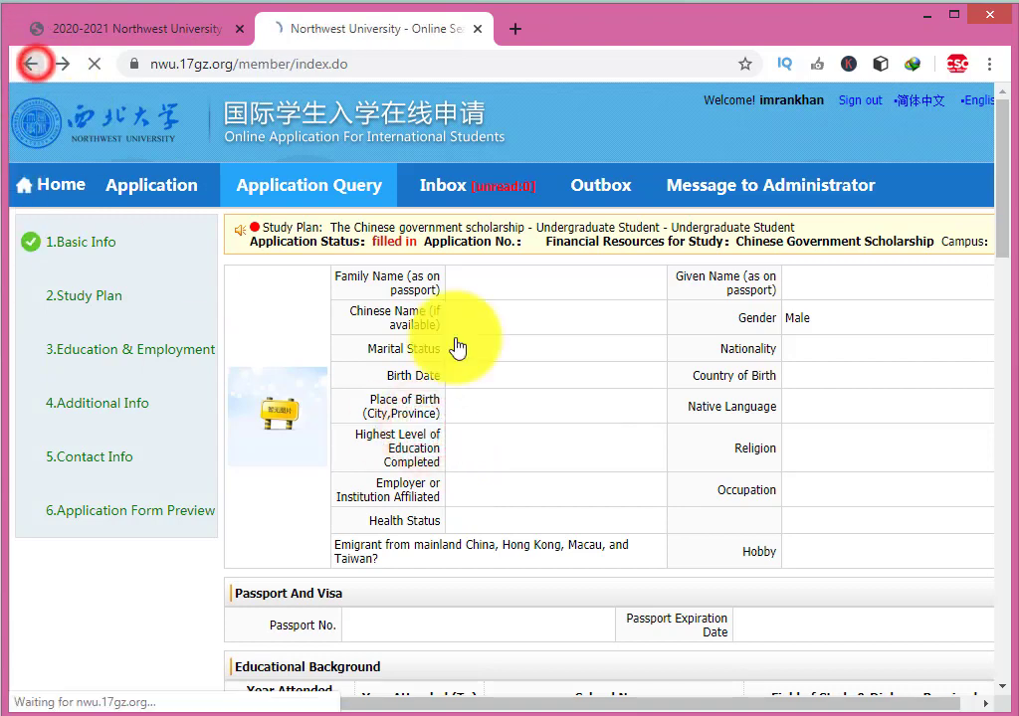
Edit the application and browse the Highest Level of Education options without choosing one, then go Home
click(78, 366)
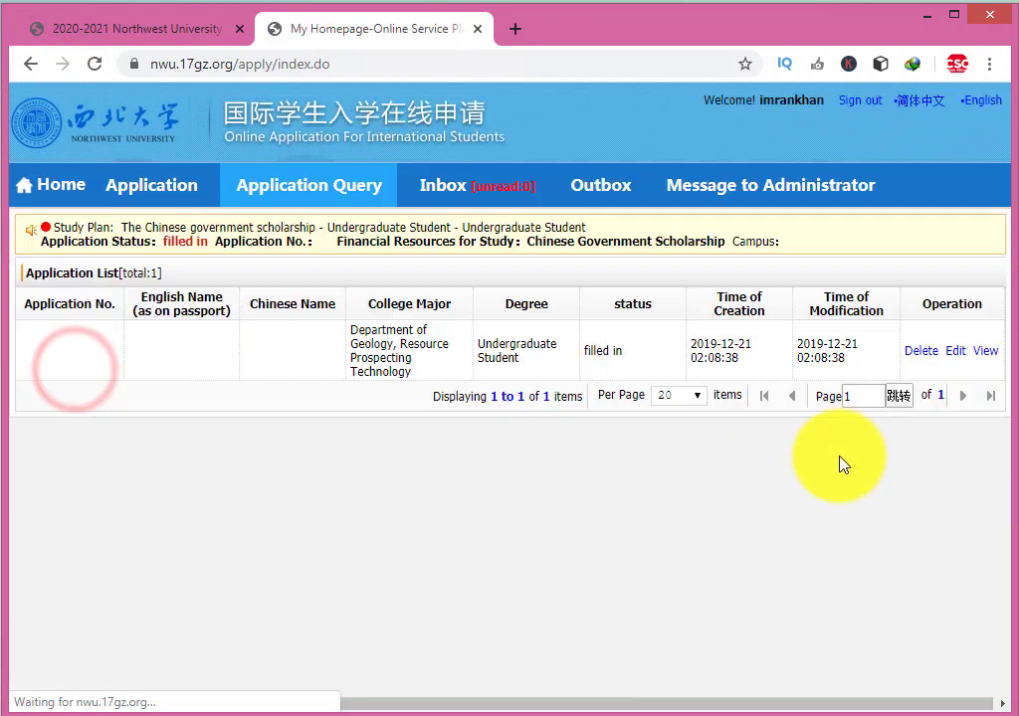
click(955, 352)
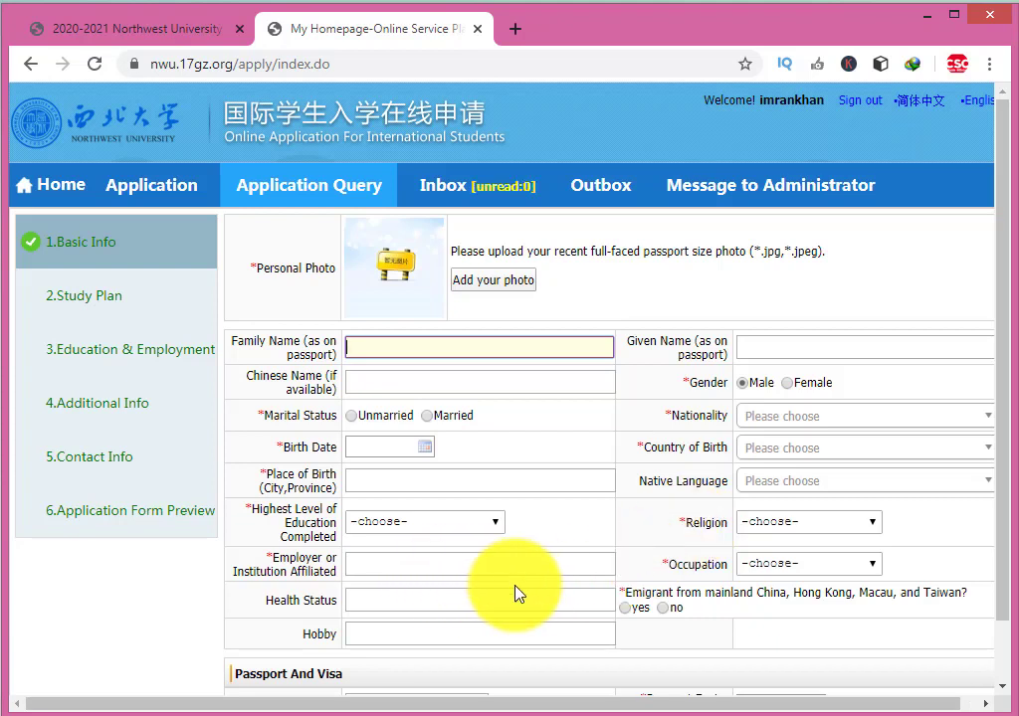
click(494, 523)
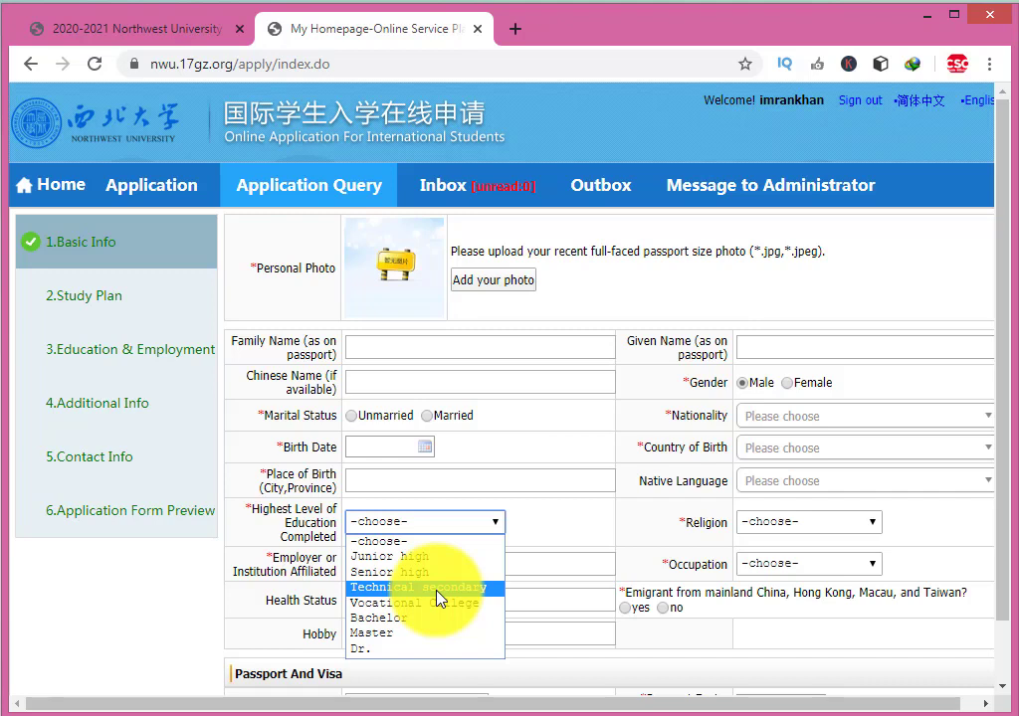
click(251, 429)
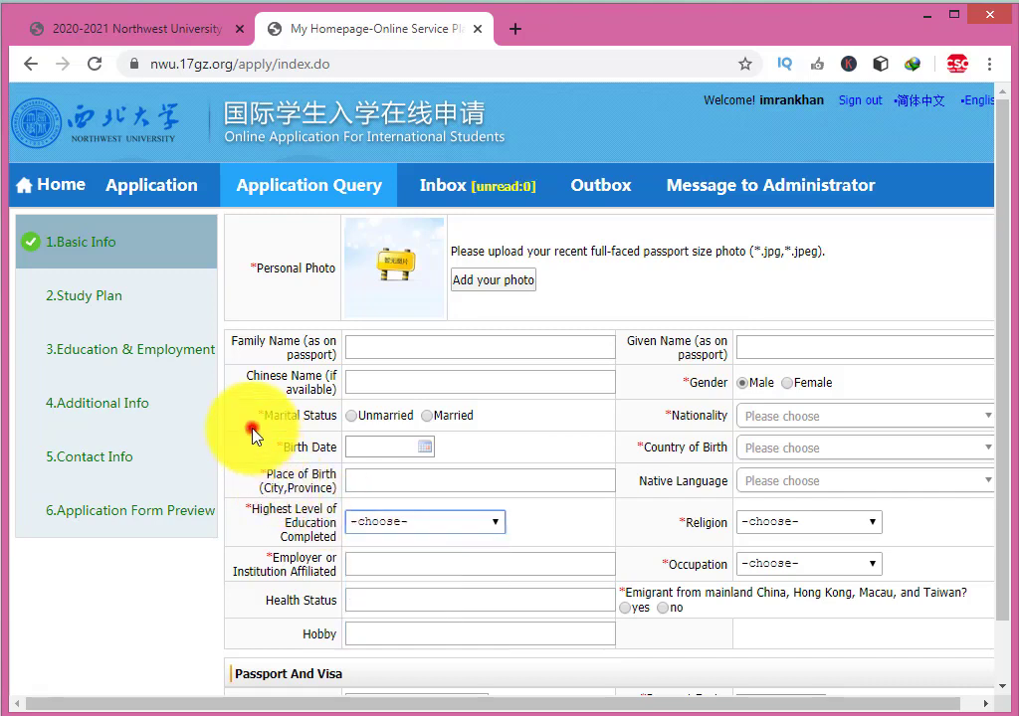
click(69, 194)
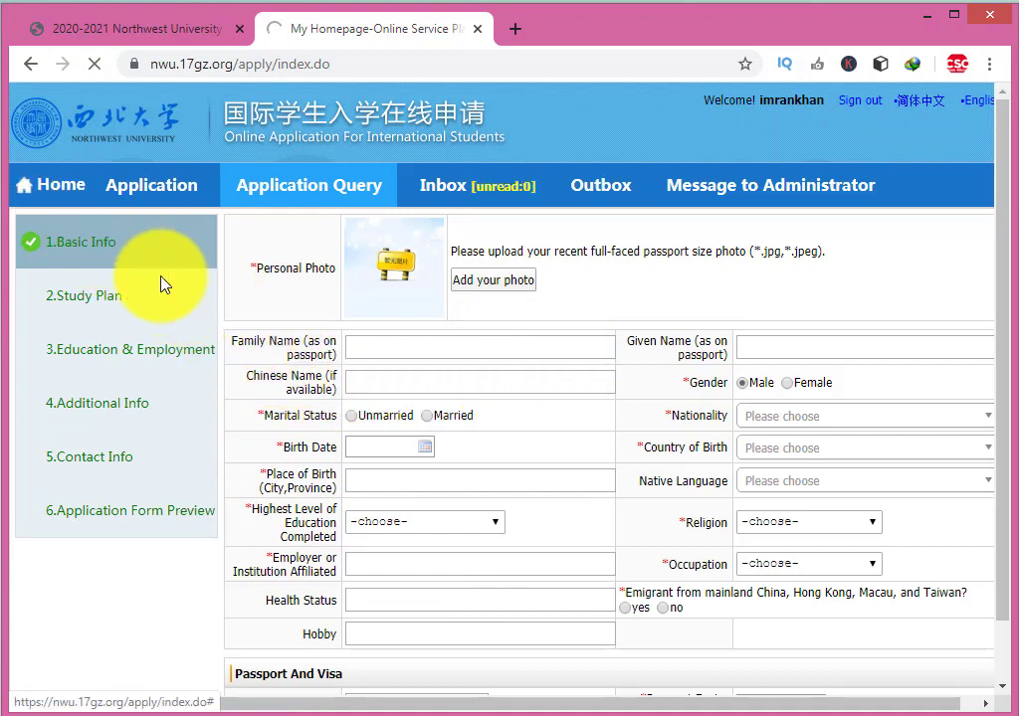
Reopen the scholarship application's read-only Basic Info view from the Online Application list, dismissing the processing notice
click(55, 184)
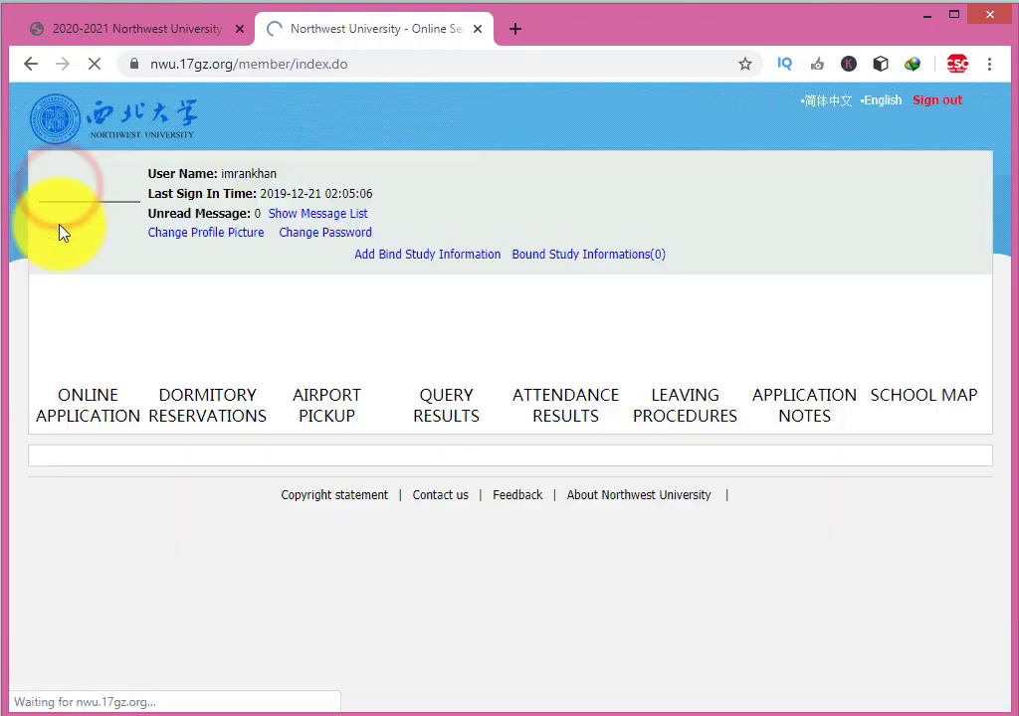
click(83, 364)
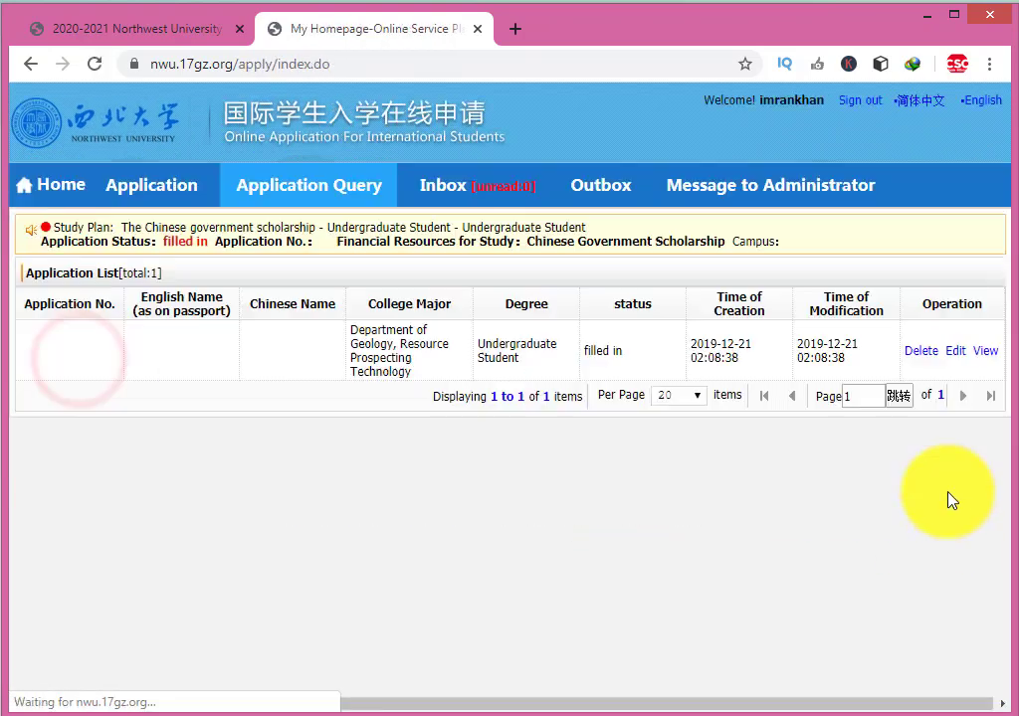
click(985, 353)
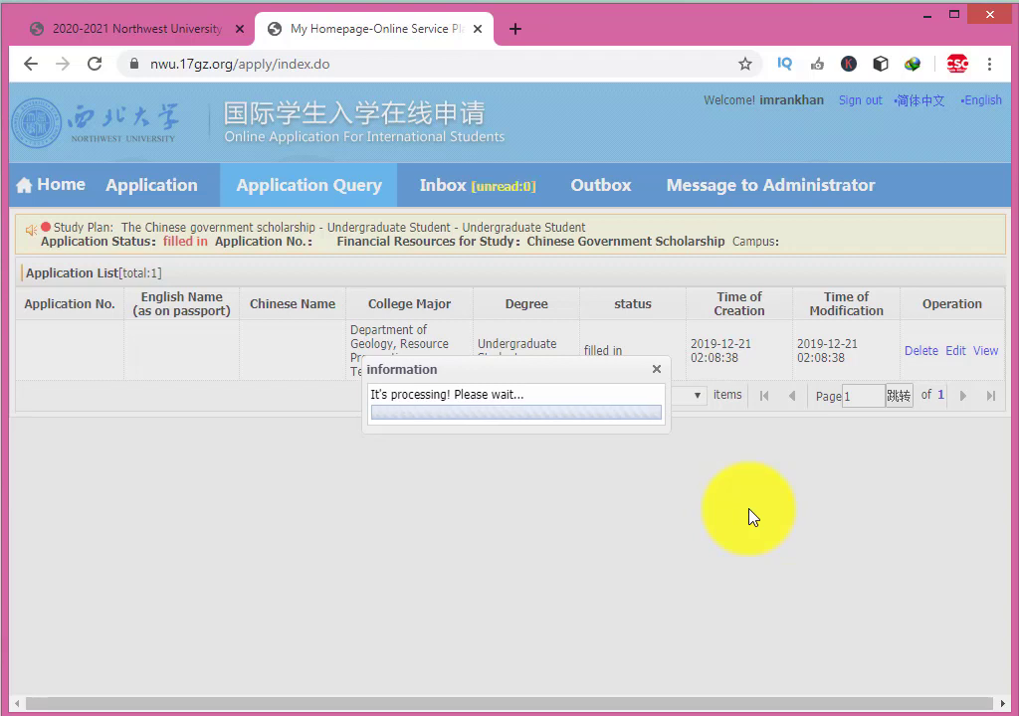
click(656, 369)
click(614, 370)
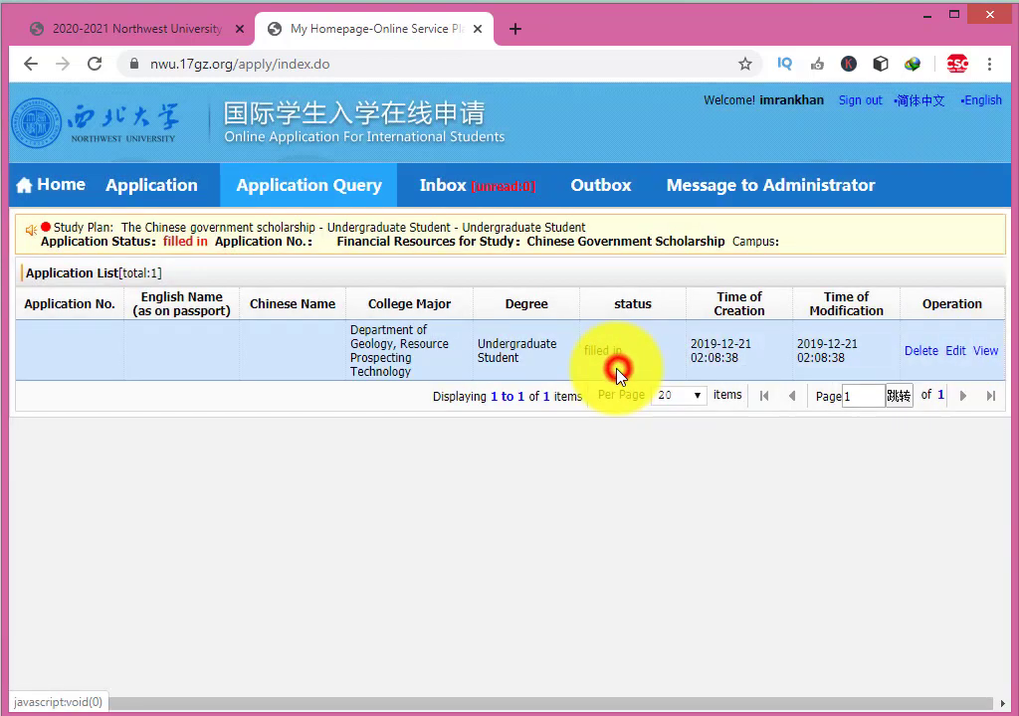
click(985, 351)
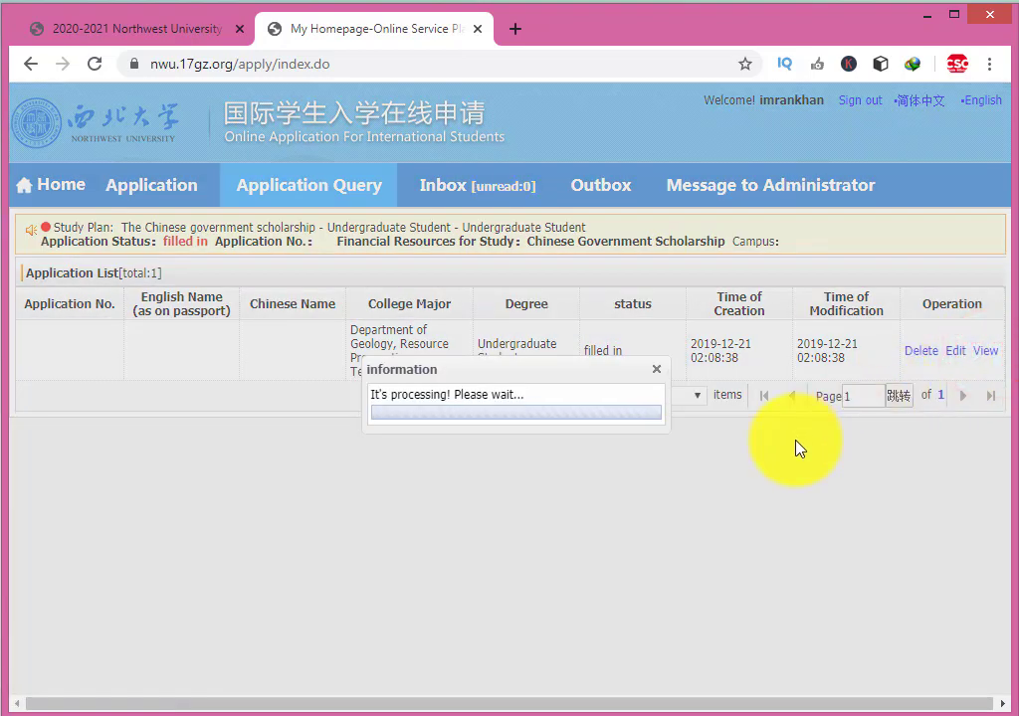
scroll(741, 460, down, 5)
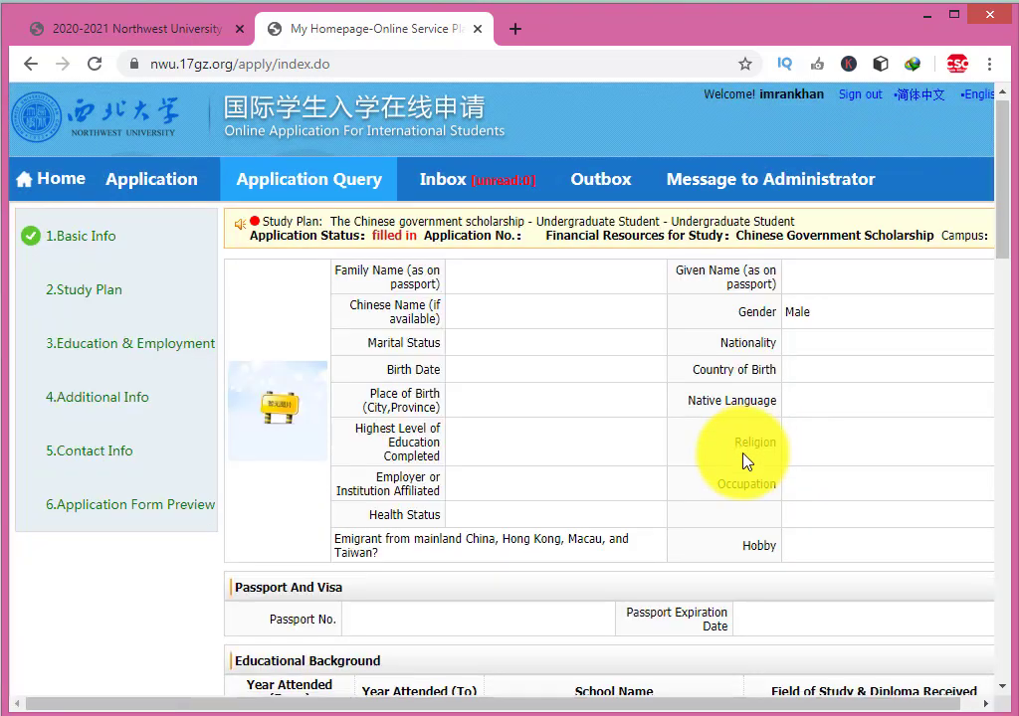
scroll(501, 507, up, 2)
scroll(527, 504, up, 1)
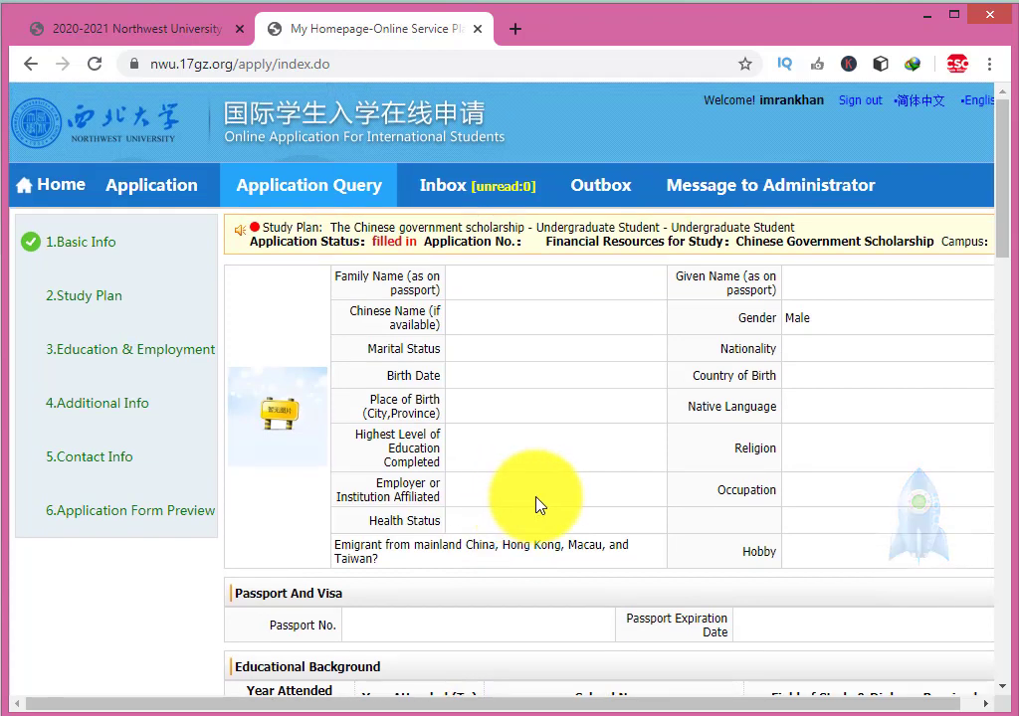
scroll(597, 458, down, 1)
double_click(414, 348)
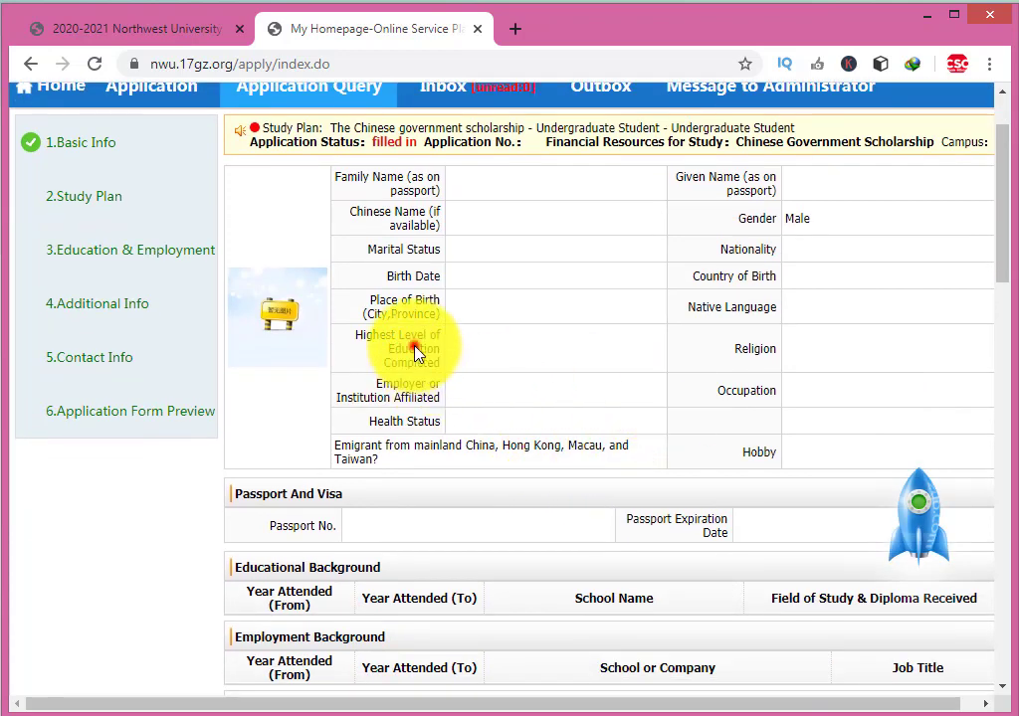
double_click(729, 350)
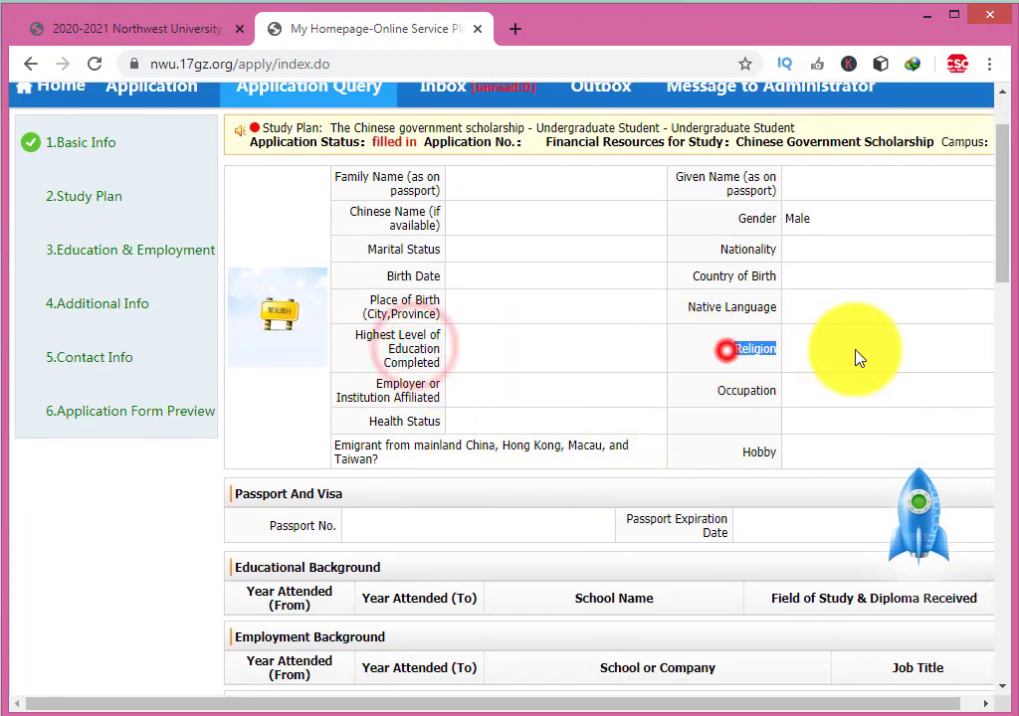
drag(426, 386, 567, 404)
click(425, 395)
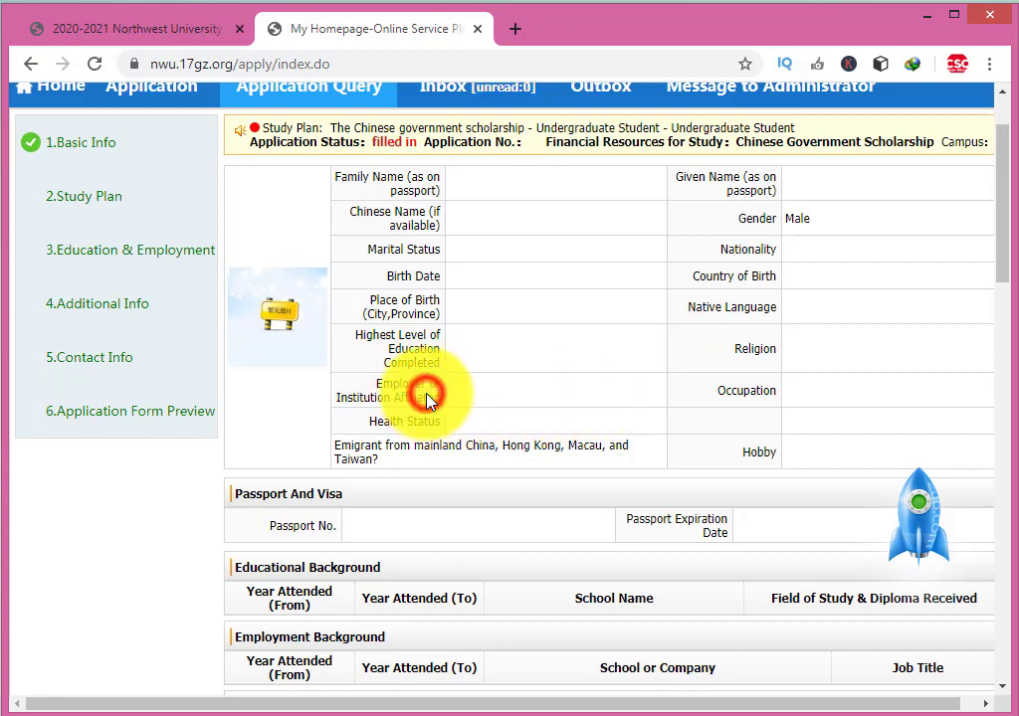
click(788, 396)
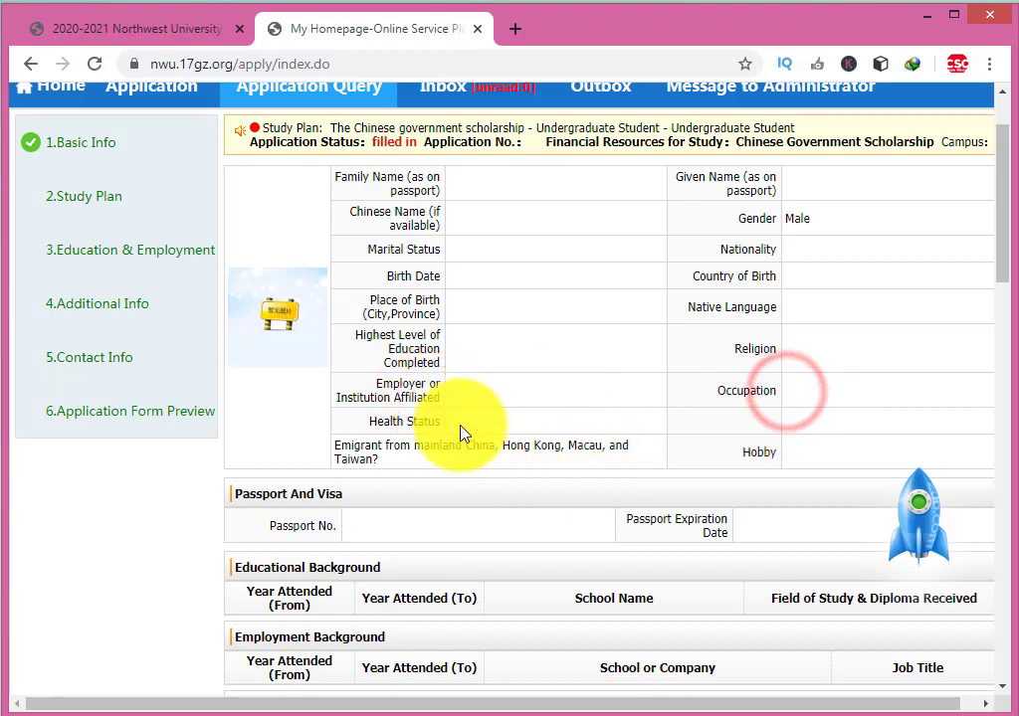
click(512, 419)
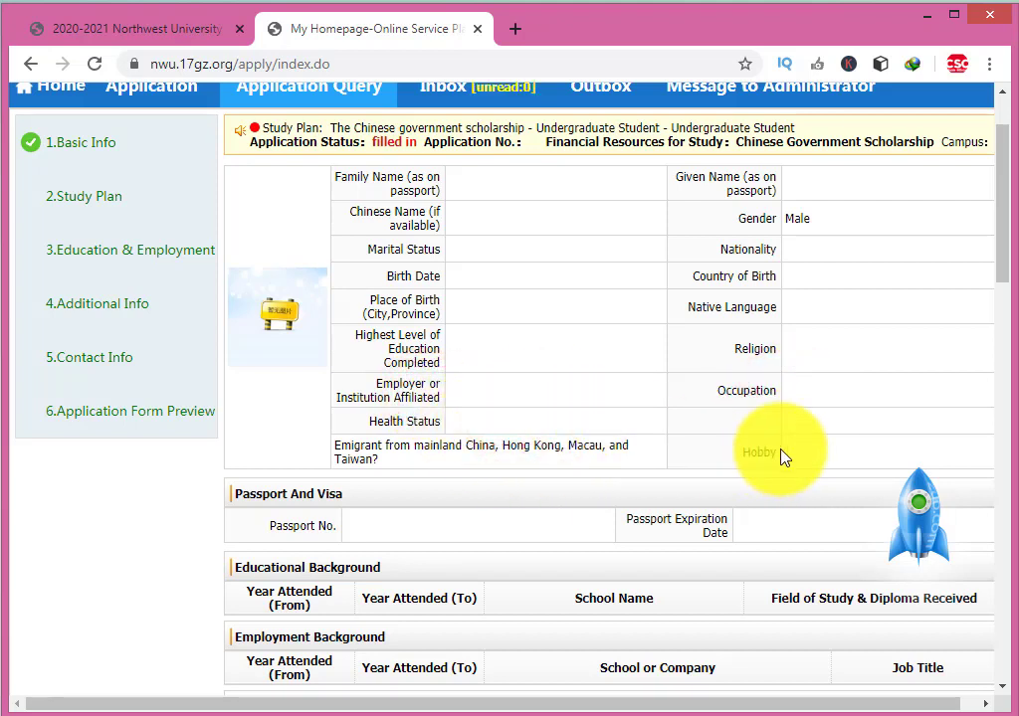
click(532, 450)
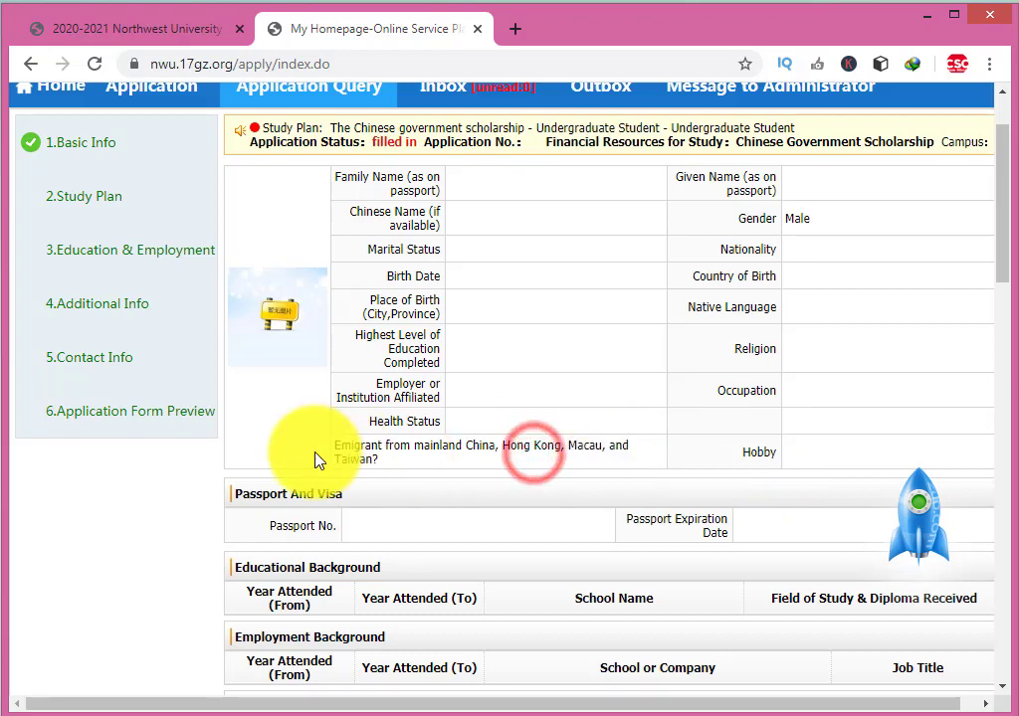
drag(360, 448, 490, 453)
click(506, 450)
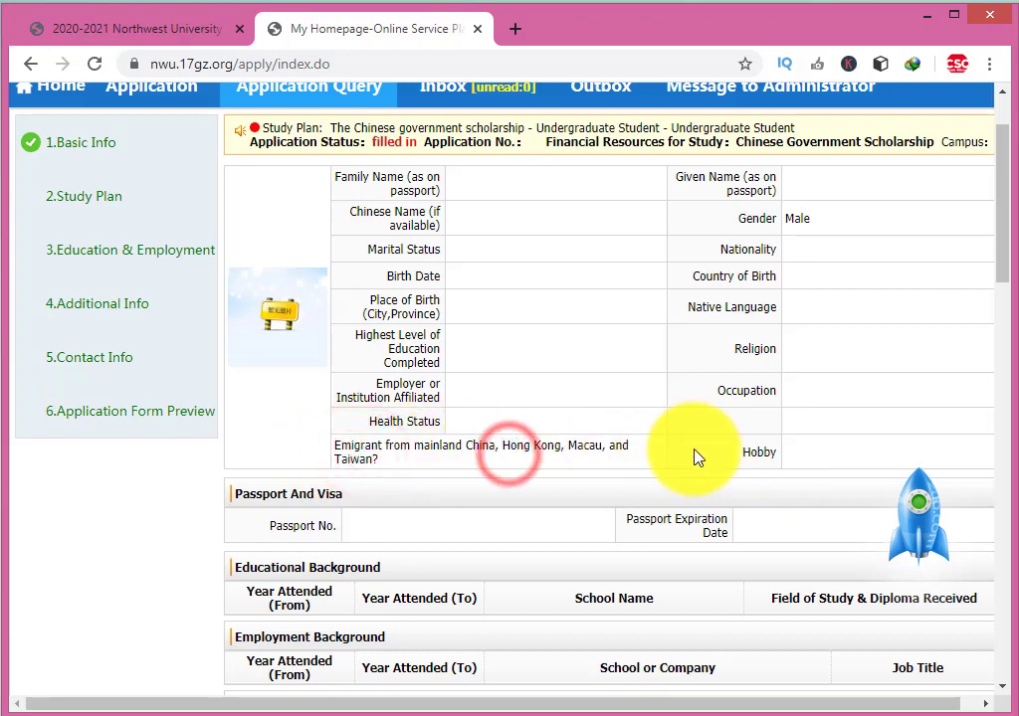
drag(838, 454, 855, 452)
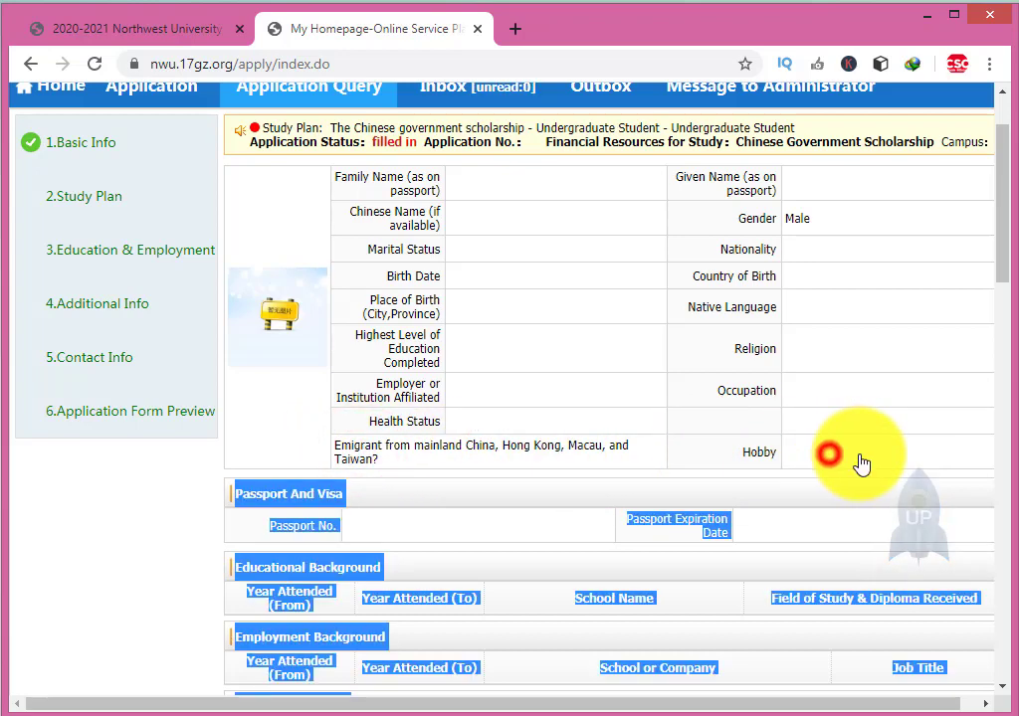
click(587, 502)
scroll(602, 418, down, 3)
click(741, 378)
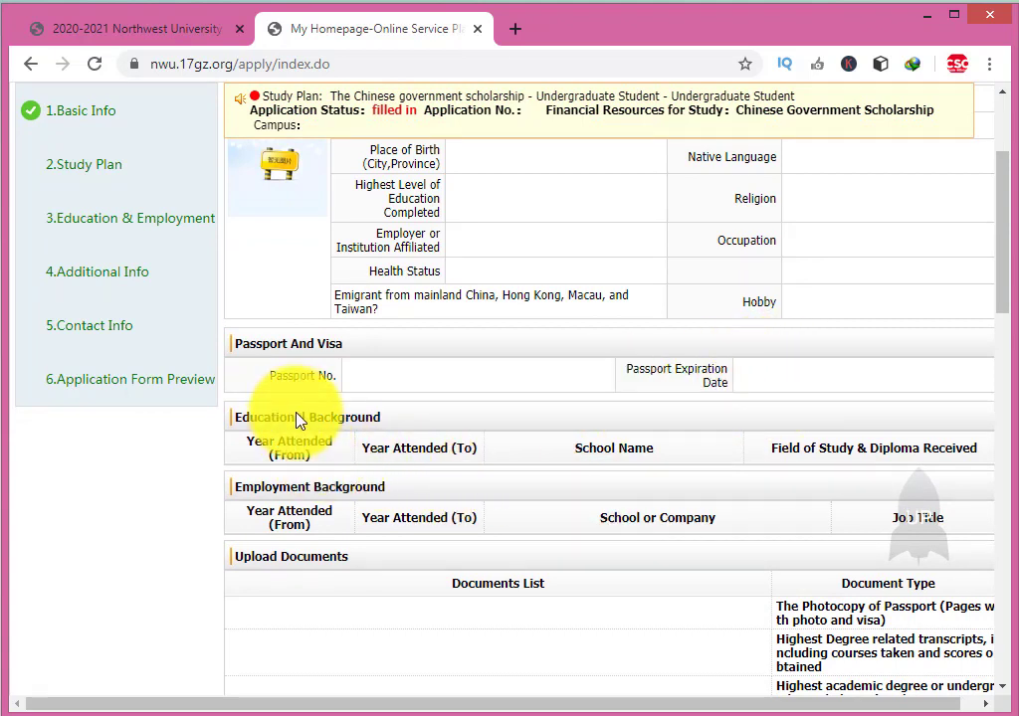
click(291, 456)
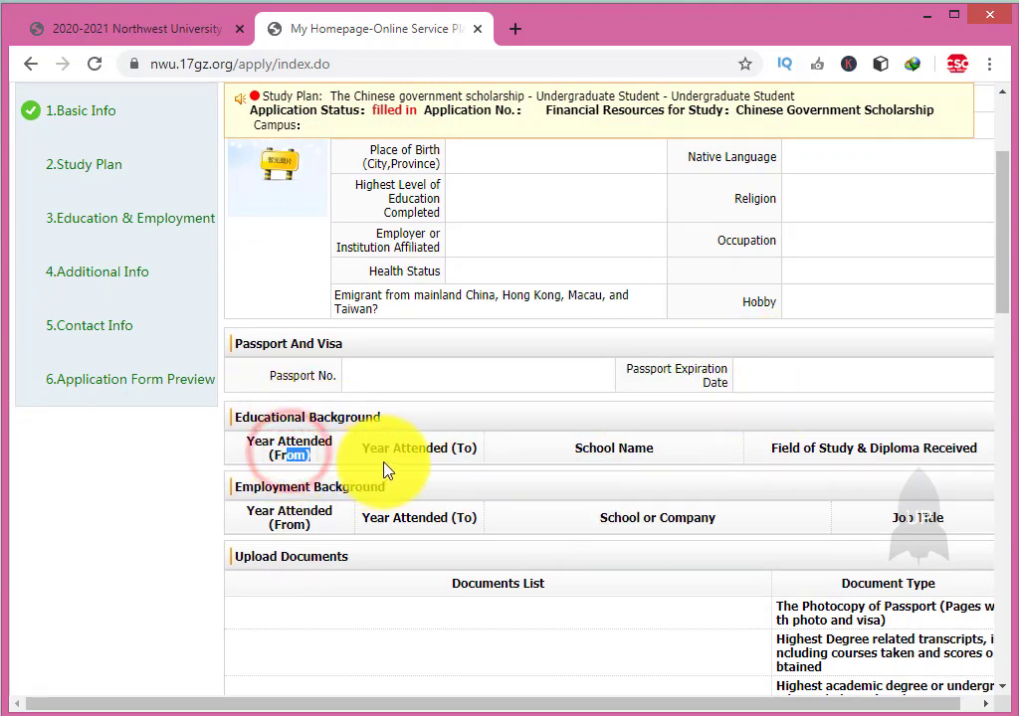
drag(408, 448, 457, 452)
drag(608, 450, 918, 452)
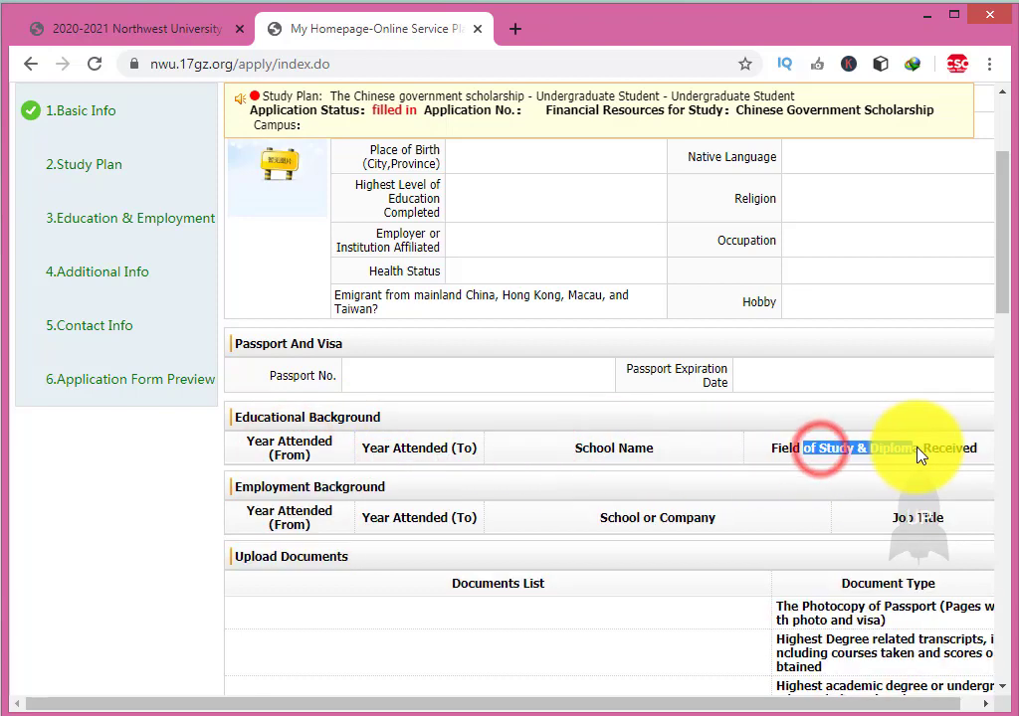
click(806, 452)
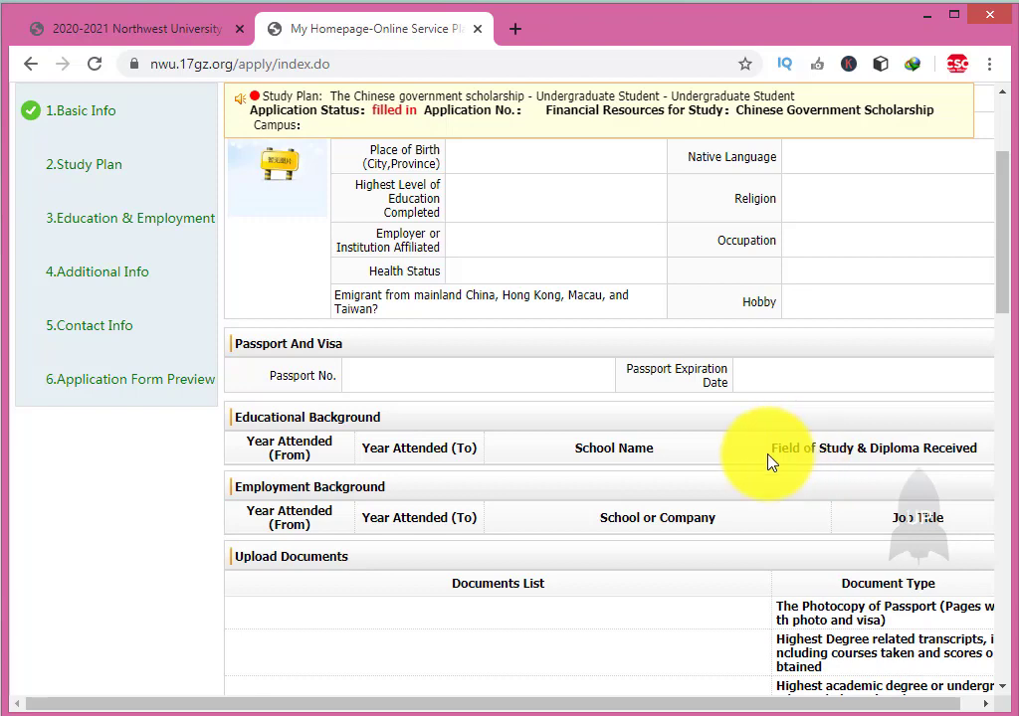
click(766, 453)
click(889, 448)
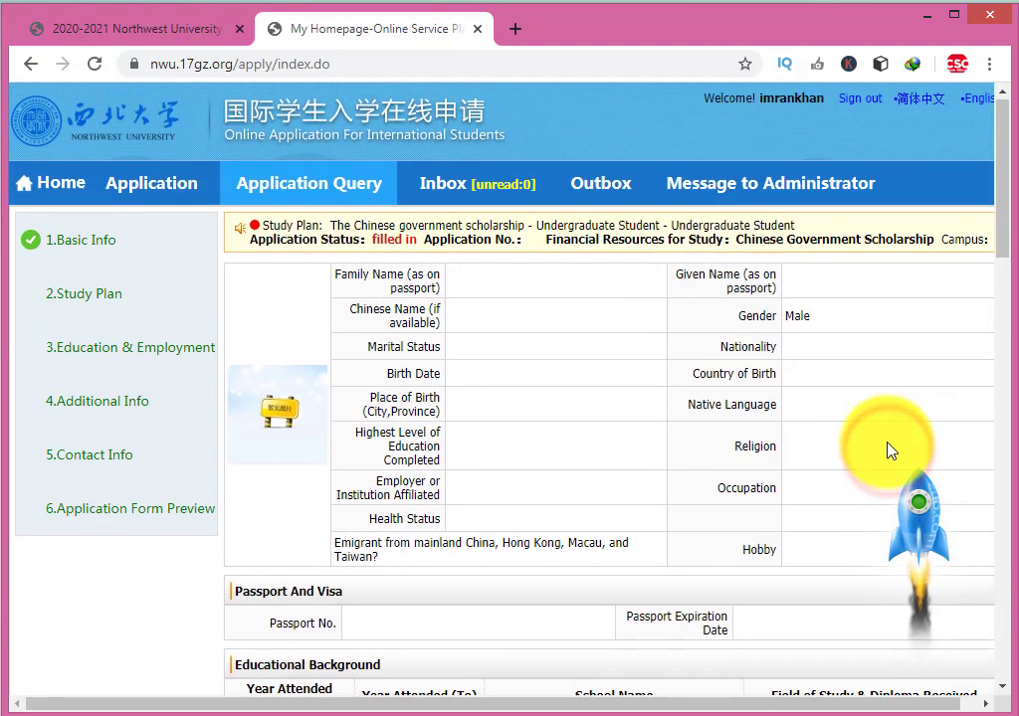
scroll(812, 584, down, 3)
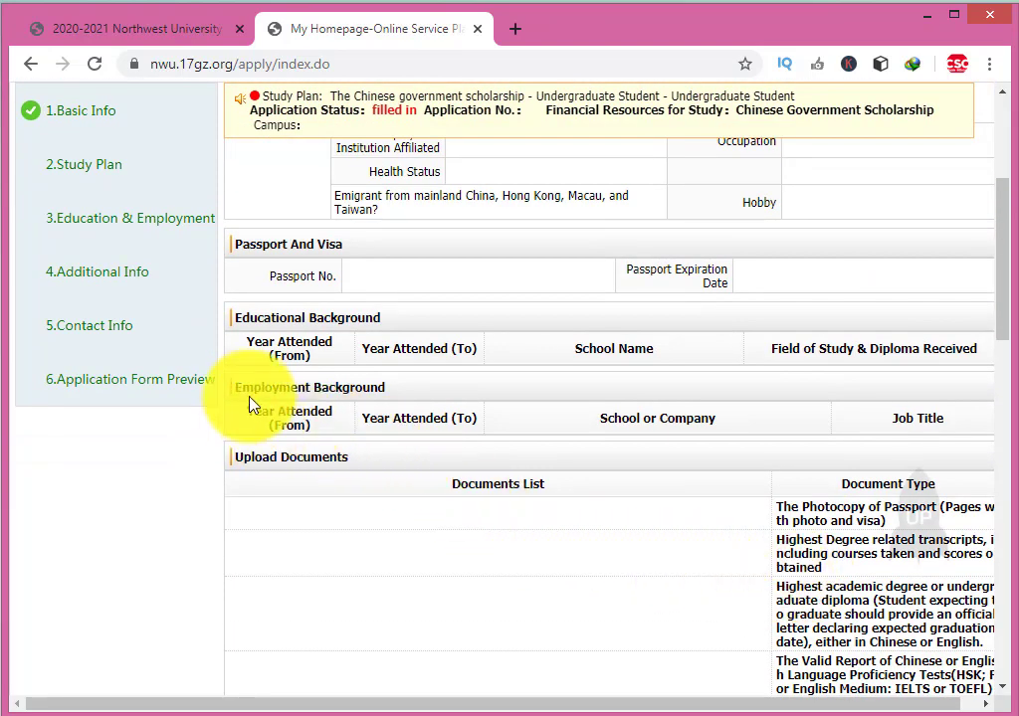
drag(262, 387, 349, 396)
click(403, 403)
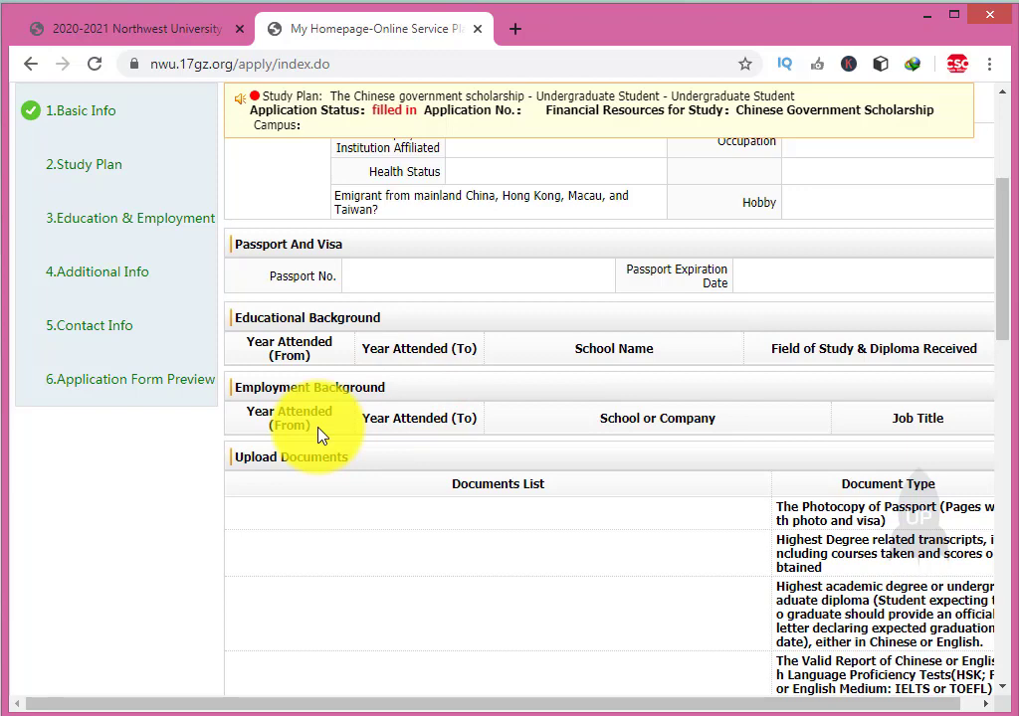
scroll(364, 468, down, 2)
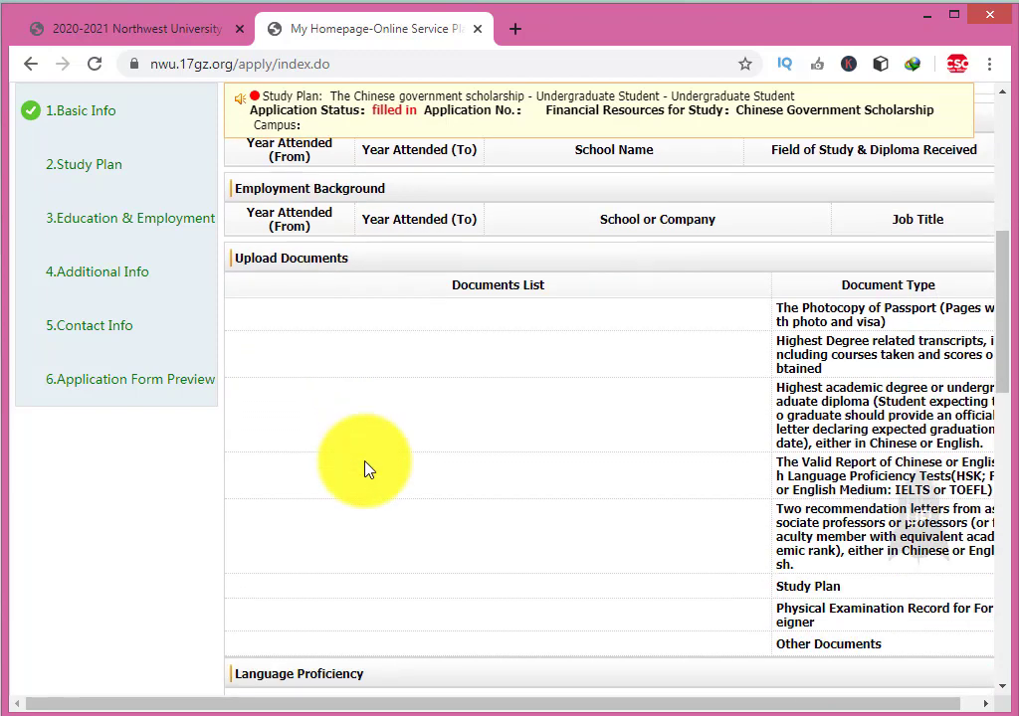
scroll(366, 468, up, 1)
drag(298, 306, 497, 318)
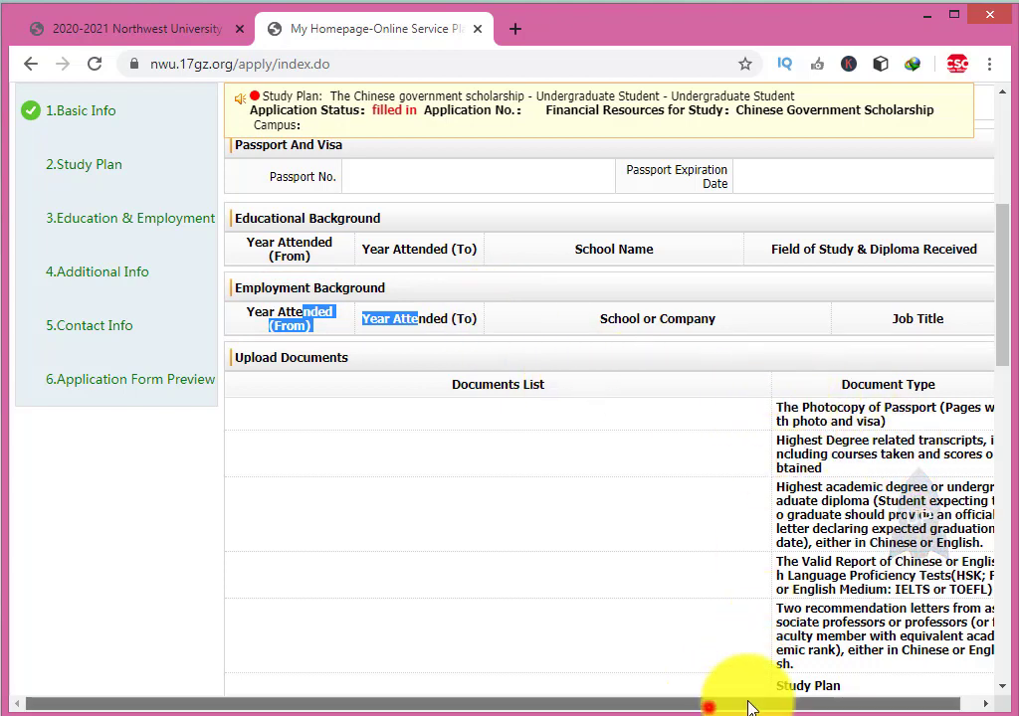
drag(749, 708, 756, 708)
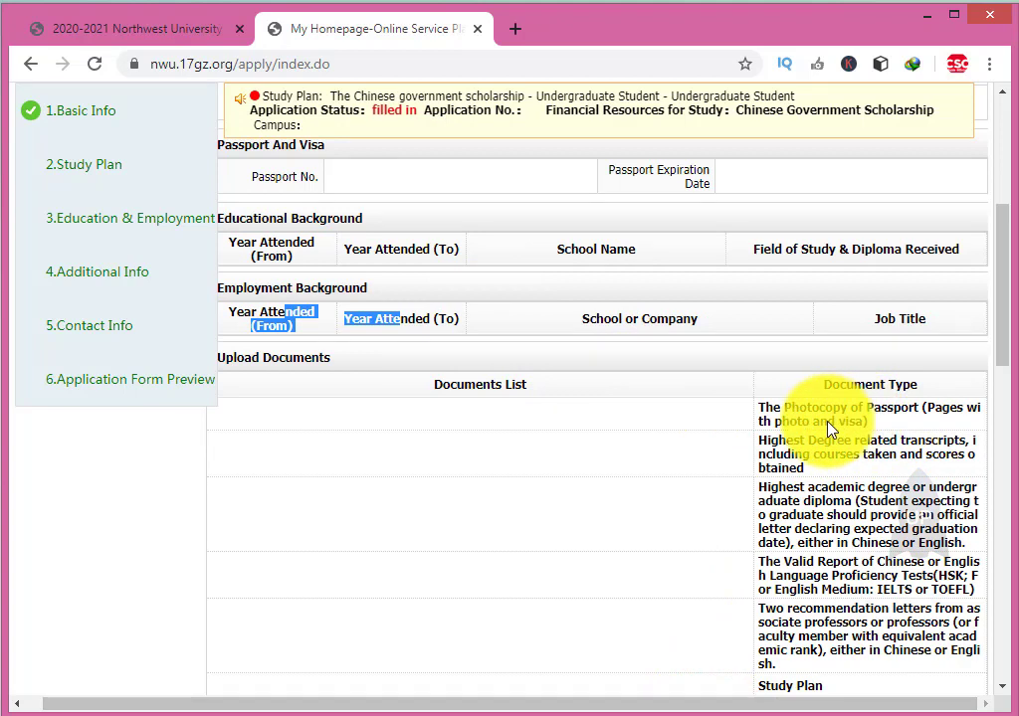
drag(830, 428, 866, 427)
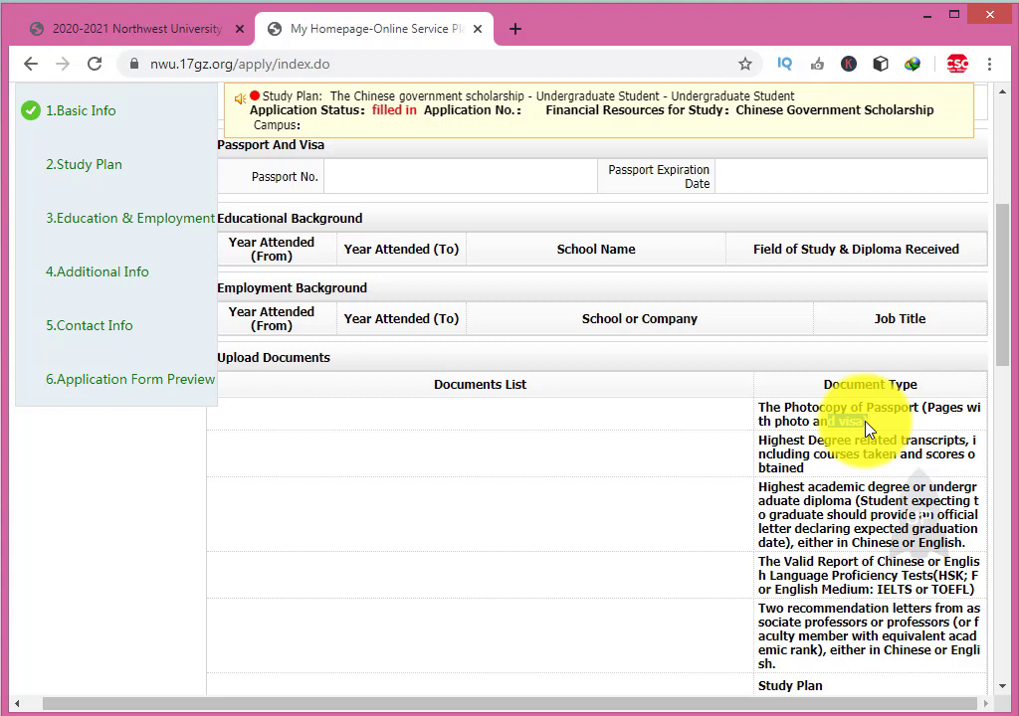
drag(750, 706, 776, 709)
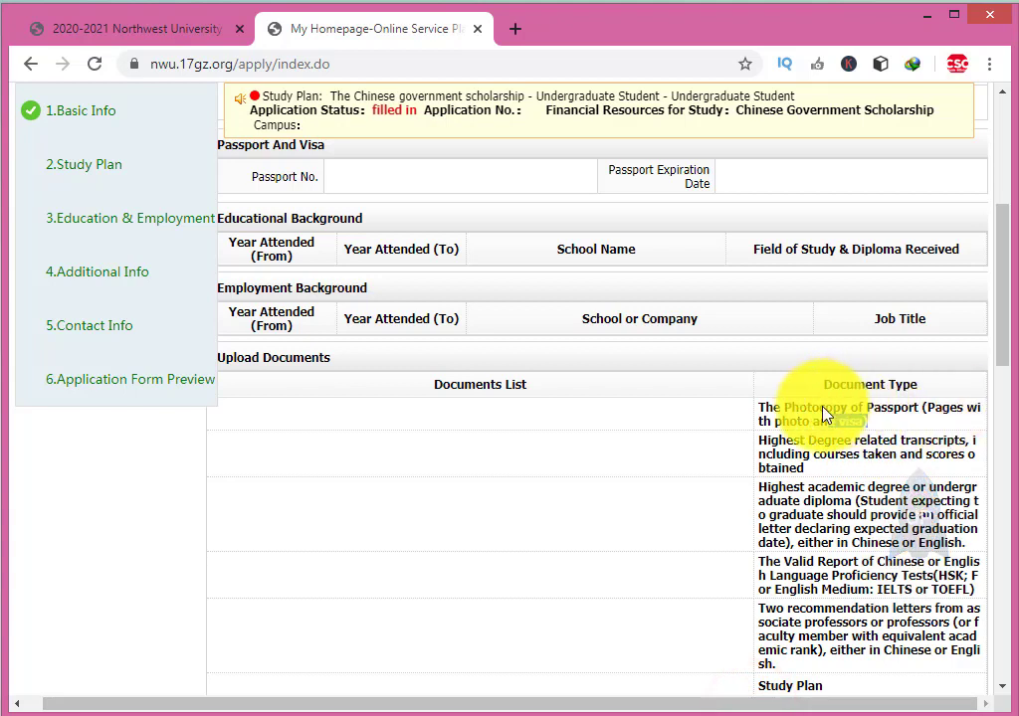
drag(820, 407, 948, 409)
drag(779, 441, 816, 469)
click(816, 468)
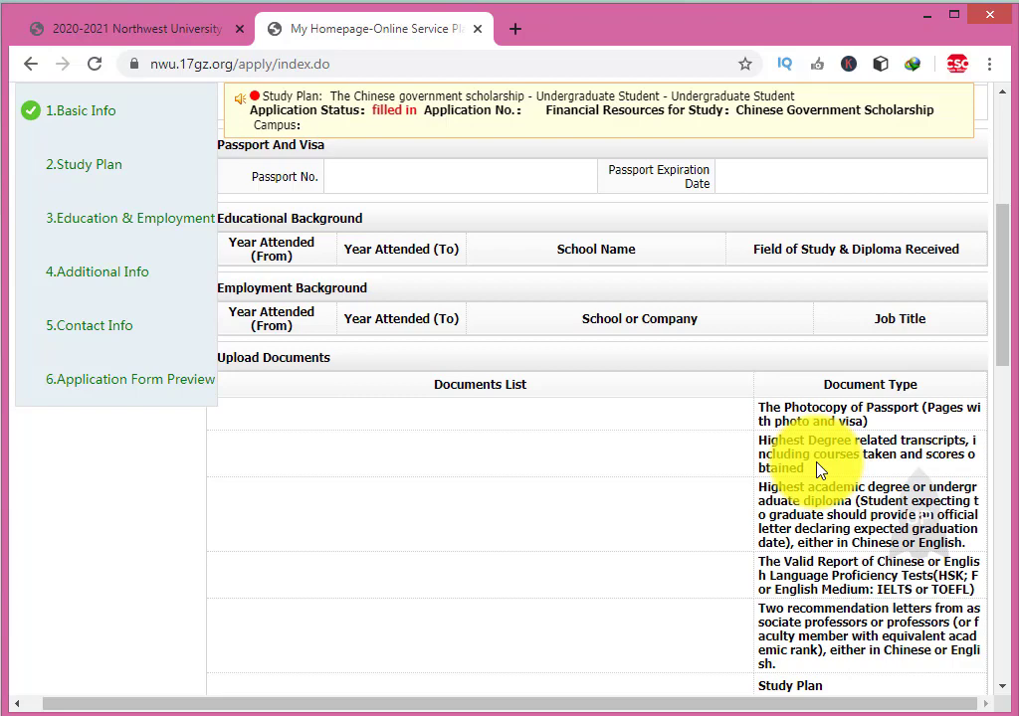
drag(808, 441, 832, 464)
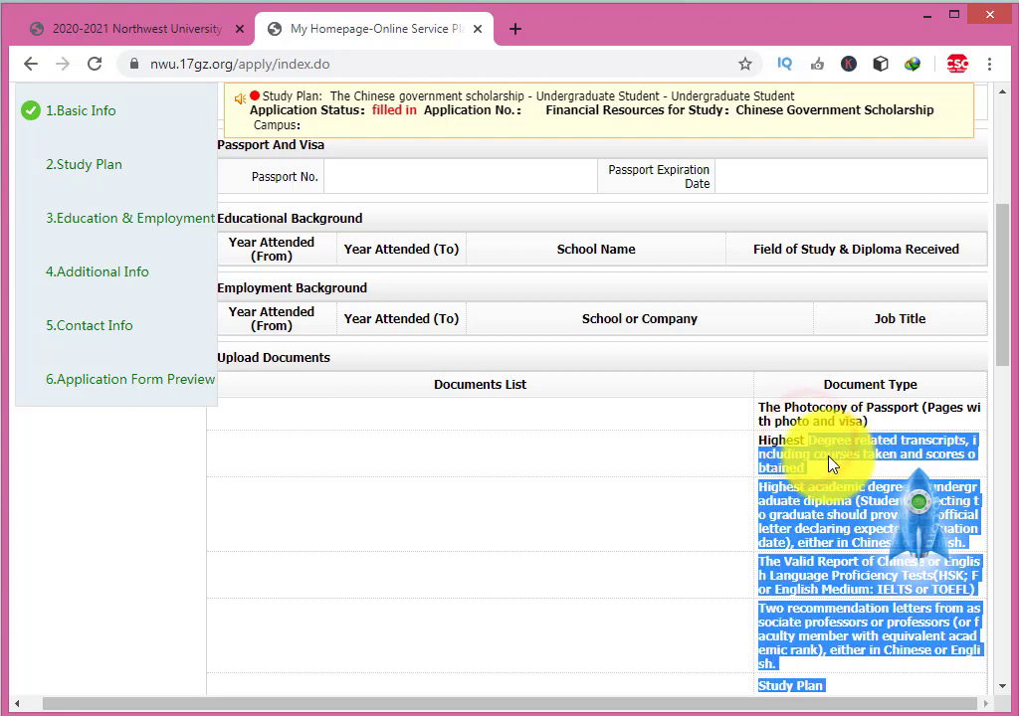
click(828, 454)
drag(782, 496, 832, 517)
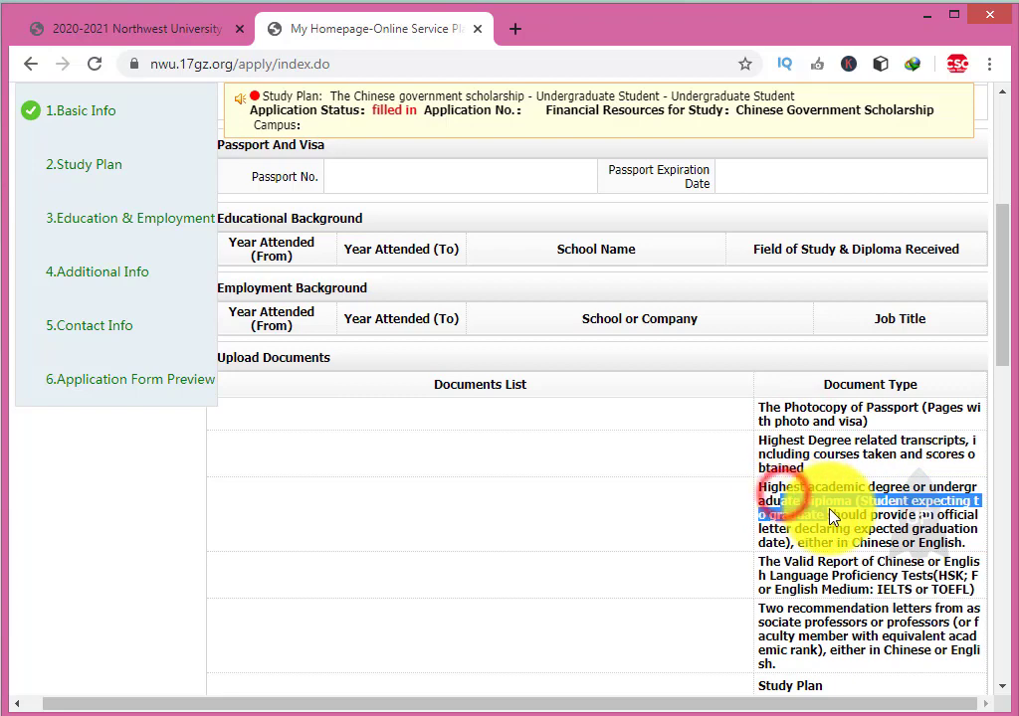
scroll(832, 516, down, 1)
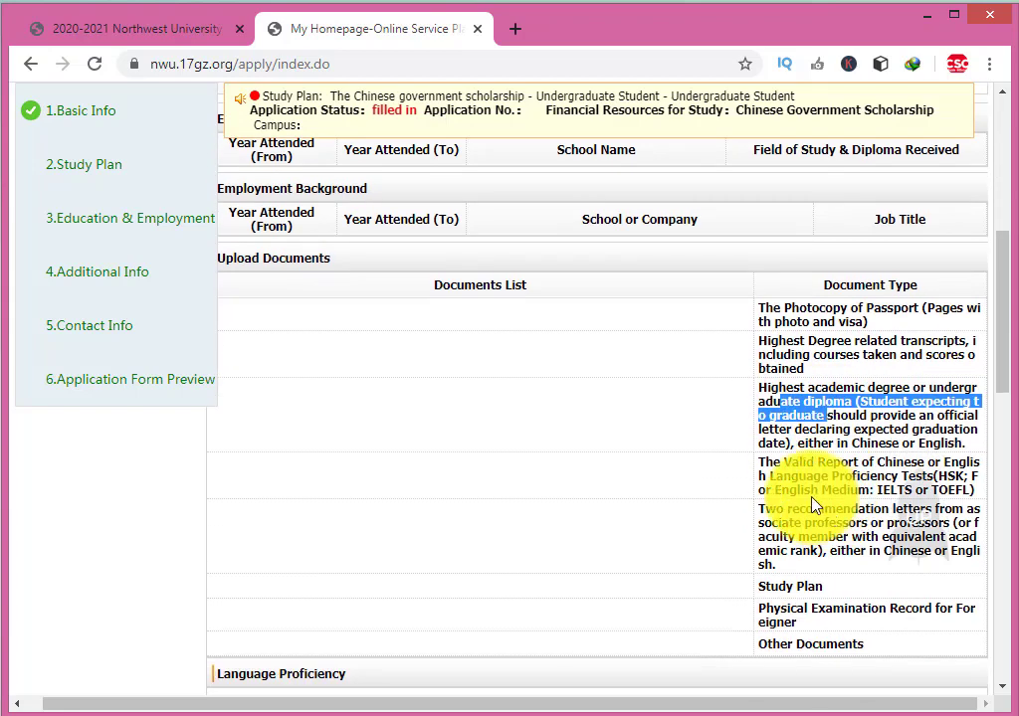
drag(762, 461, 766, 423)
click(759, 414)
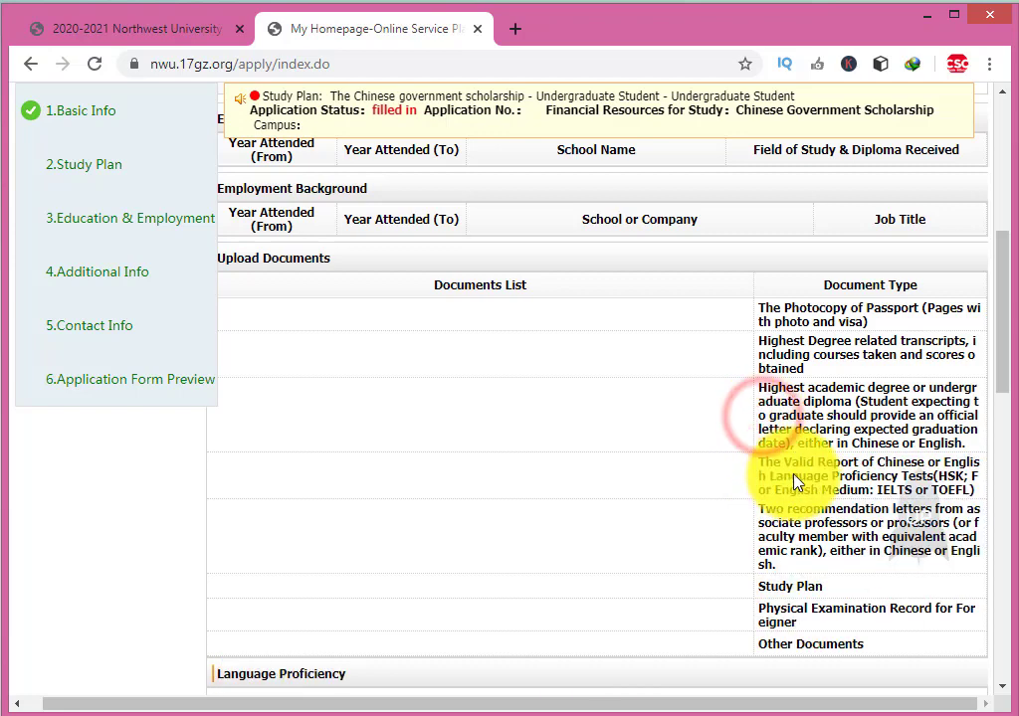
scroll(805, 525, down, 1)
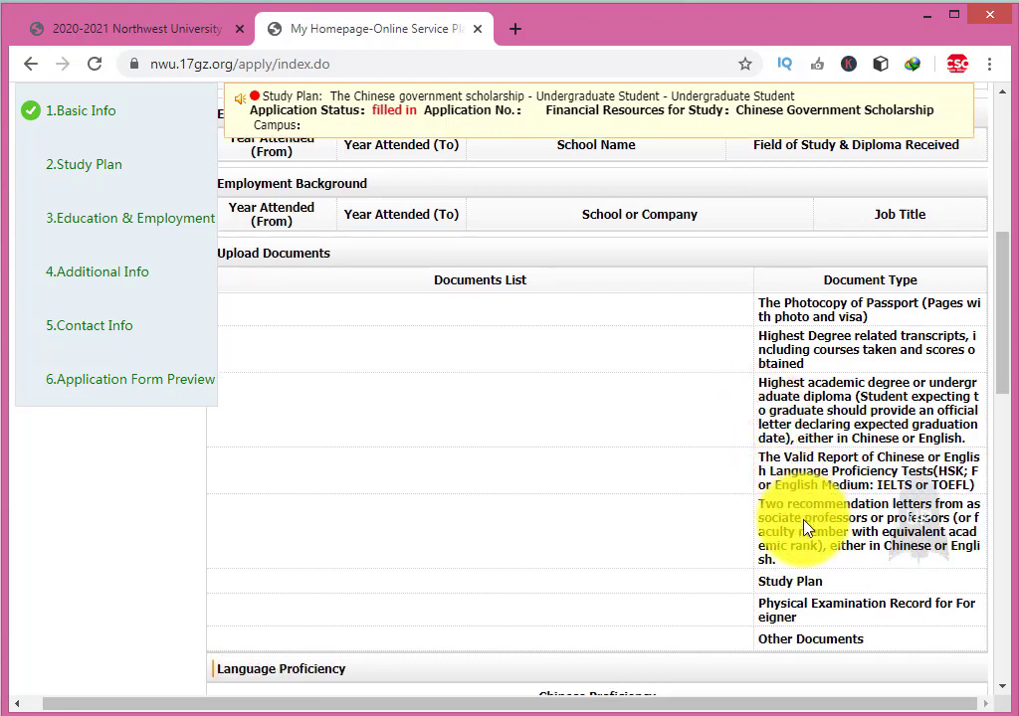
drag(764, 410, 811, 470)
click(811, 470)
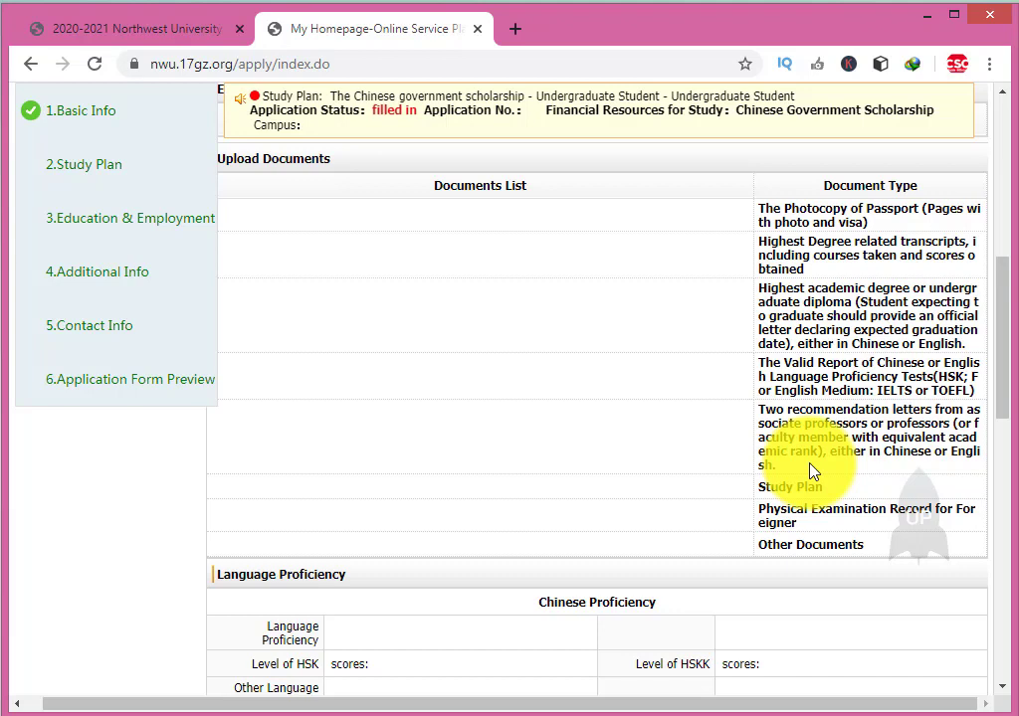
drag(799, 410, 833, 451)
click(834, 450)
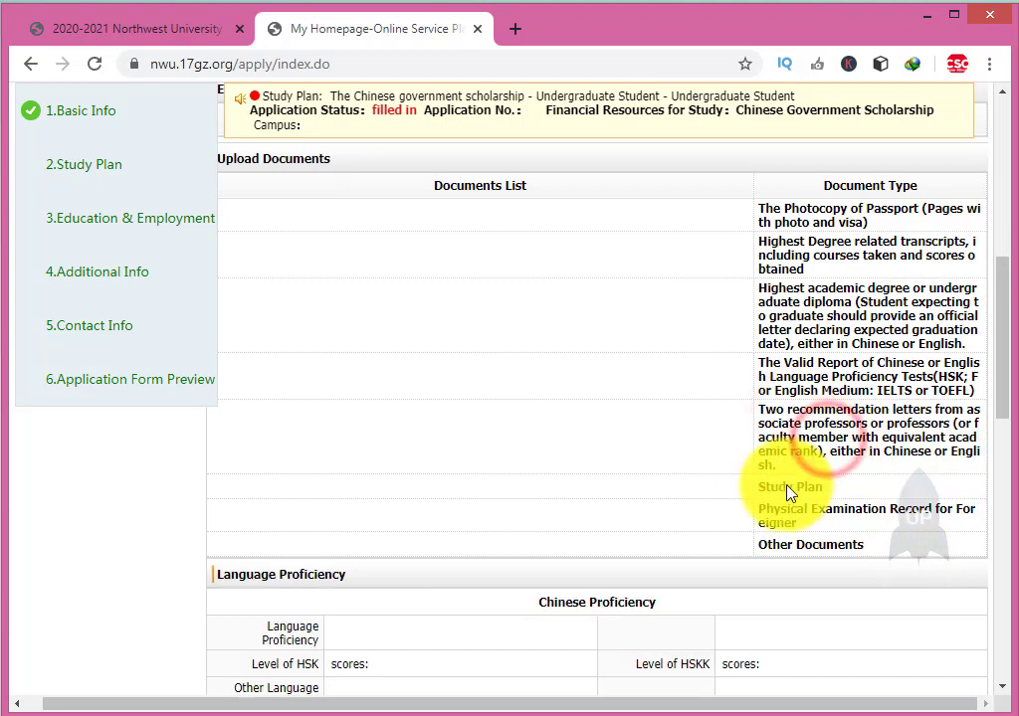
drag(769, 487, 824, 494)
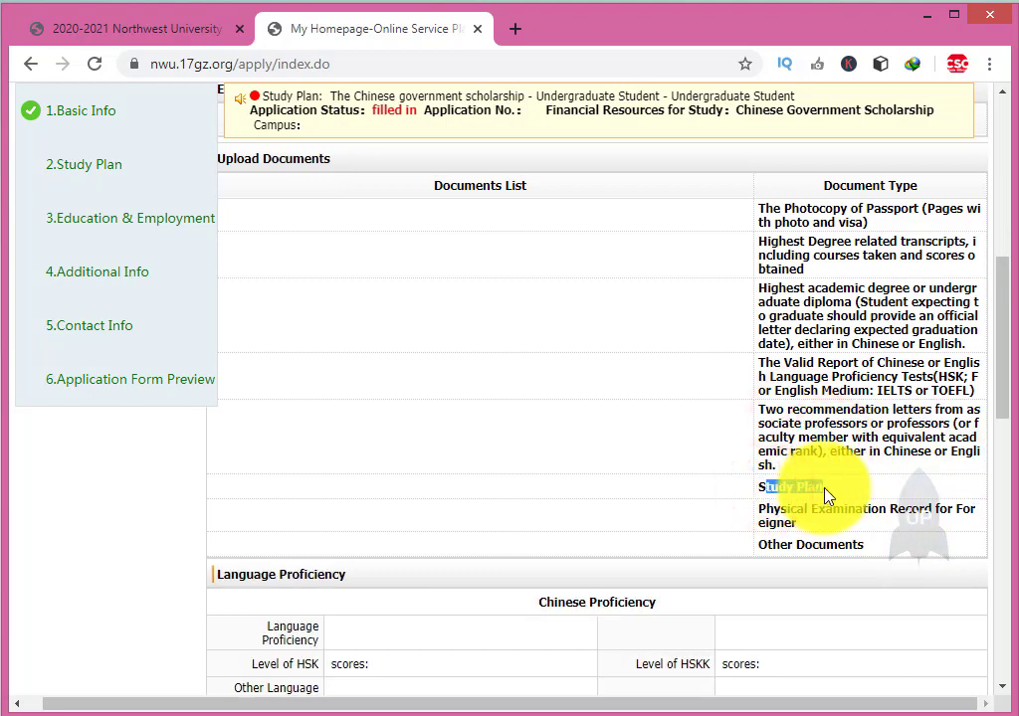
click(775, 489)
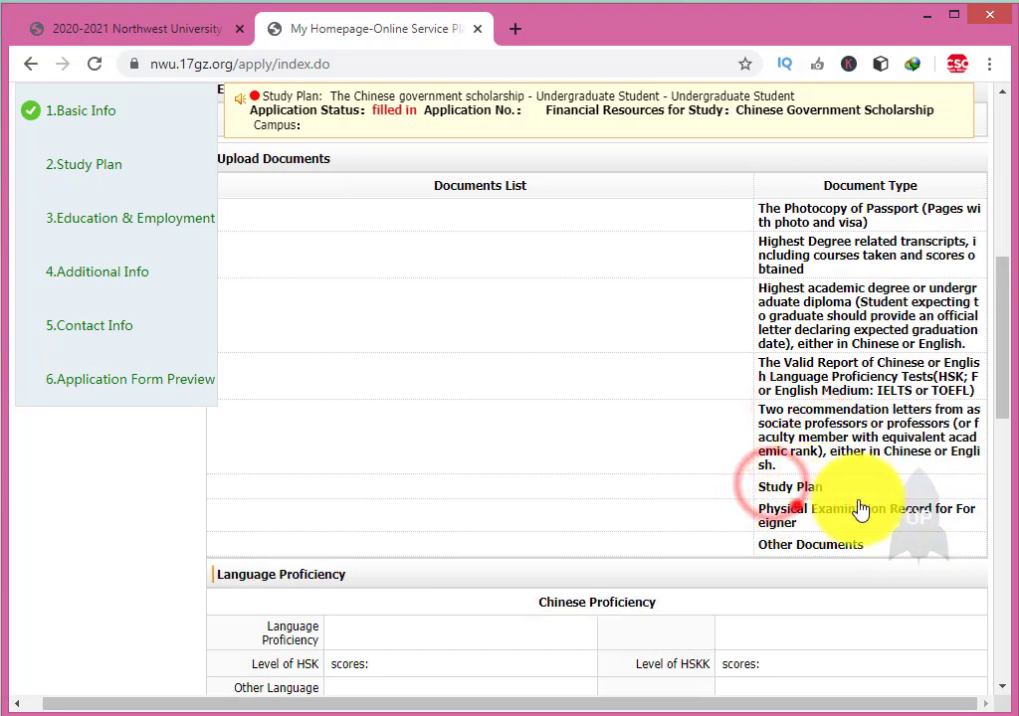
drag(768, 539, 816, 549)
click(791, 444)
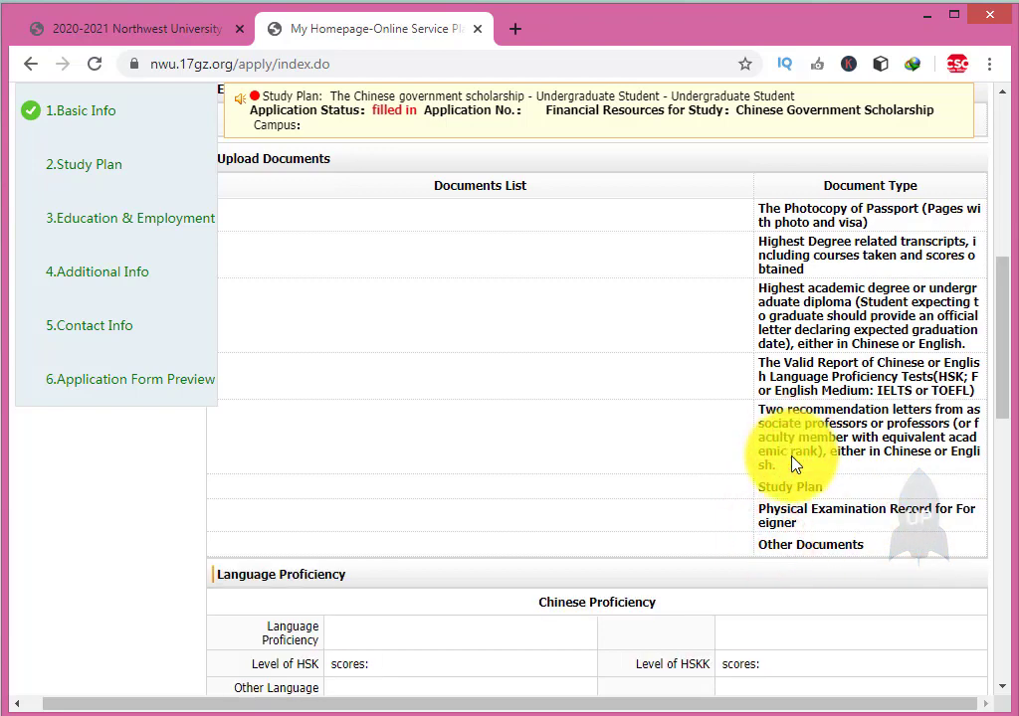
scroll(794, 466, down, 2)
click(299, 410)
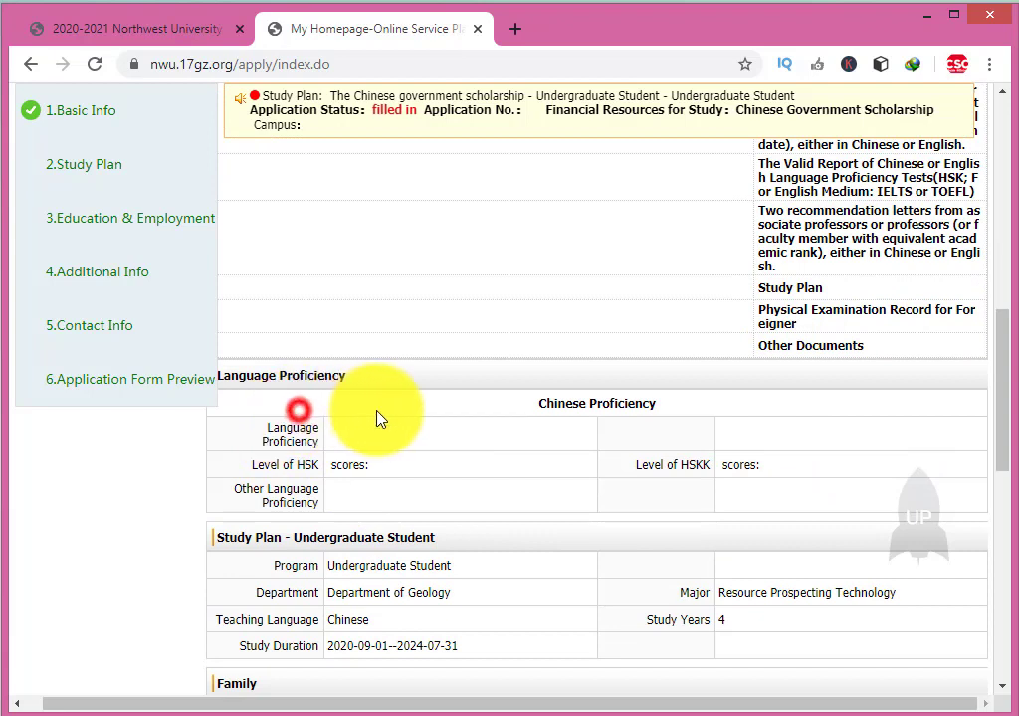
click(329, 428)
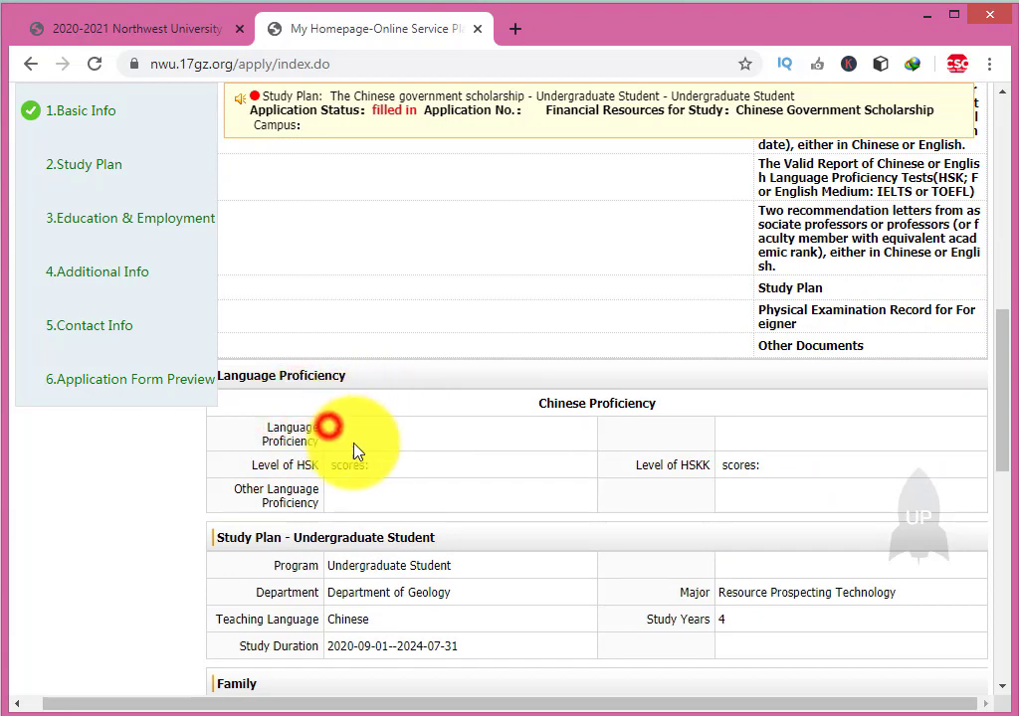
click(332, 492)
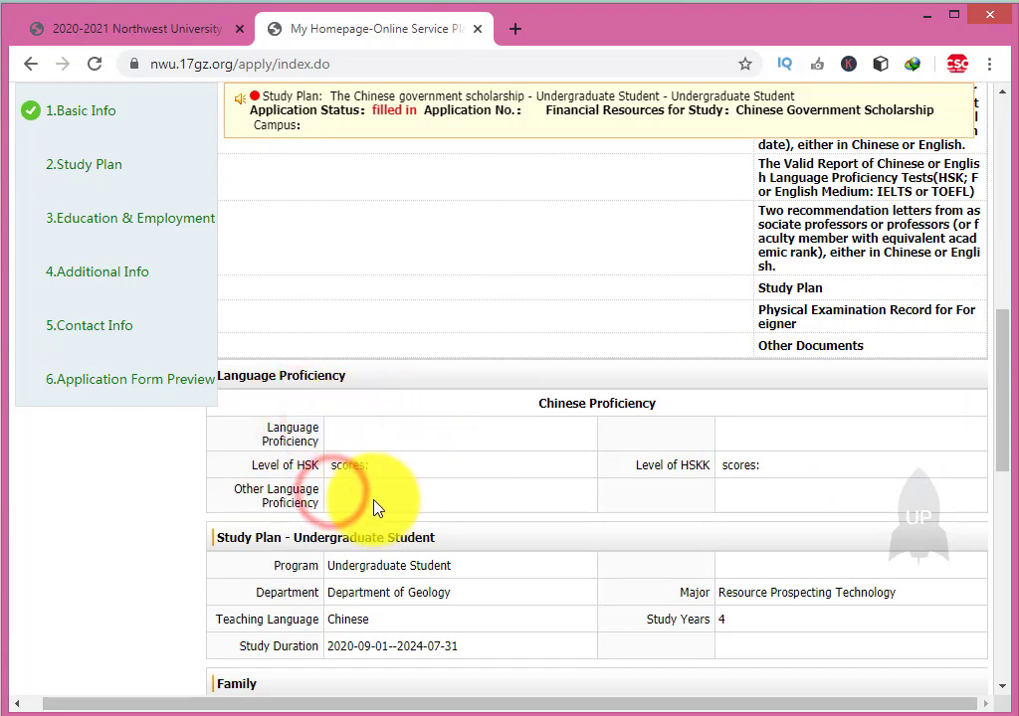
click(360, 497)
scroll(467, 533, down, 1)
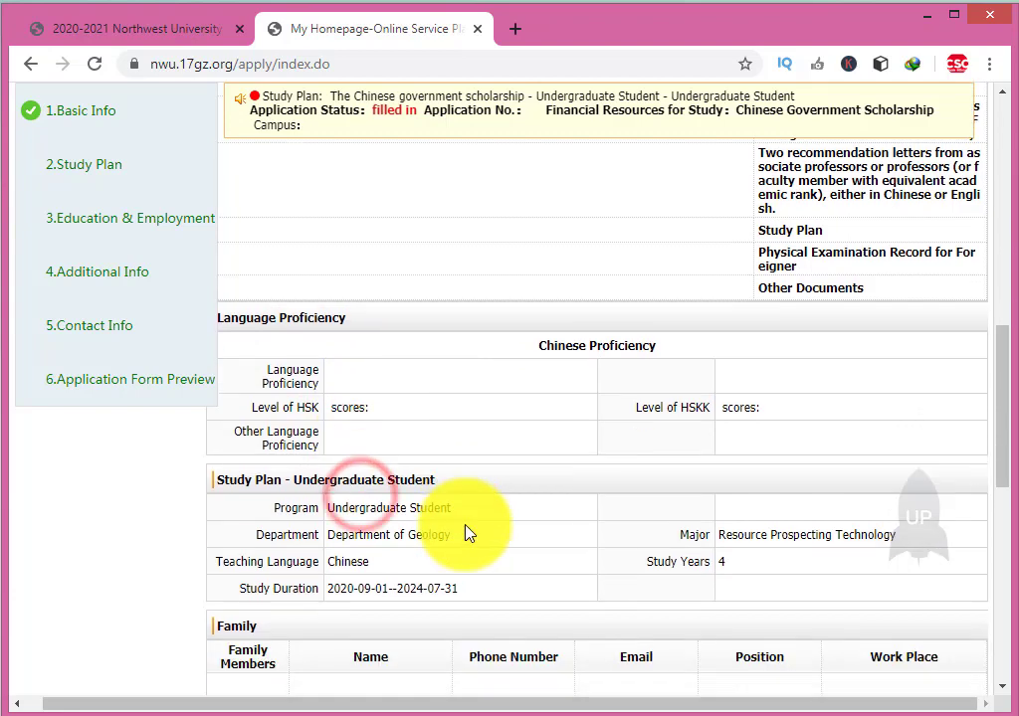
mouse_move(290, 456)
mouse_down()
mouse_move(500, 557)
mouse_move(700, 552)
mouse_up()
click(632, 548)
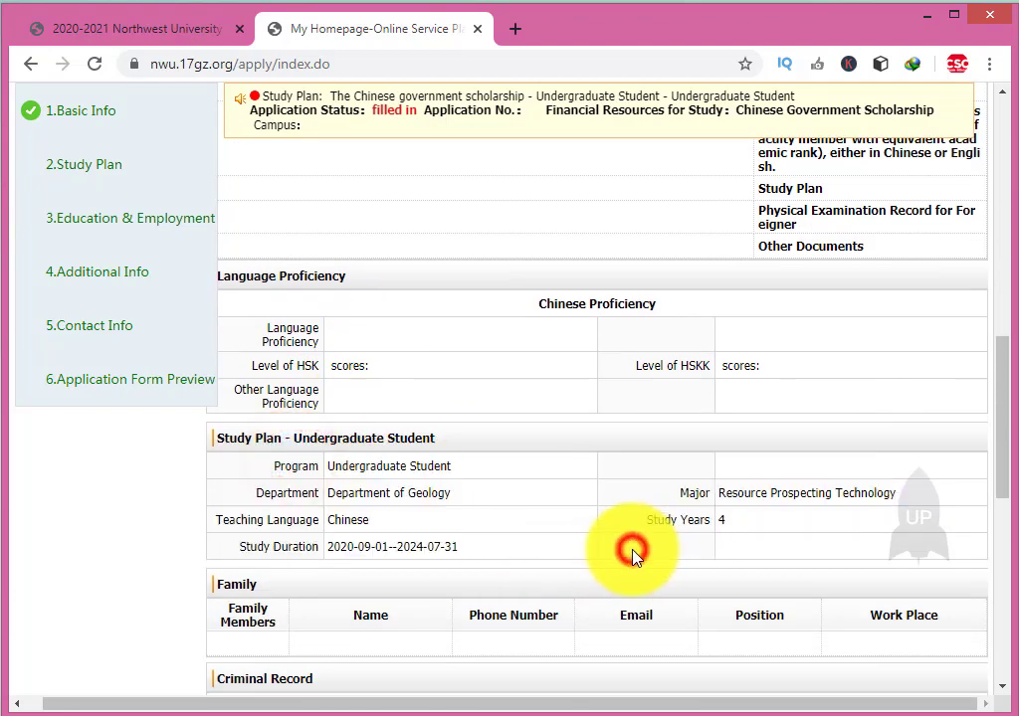
scroll(619, 548, down, 2)
drag(246, 428, 538, 478)
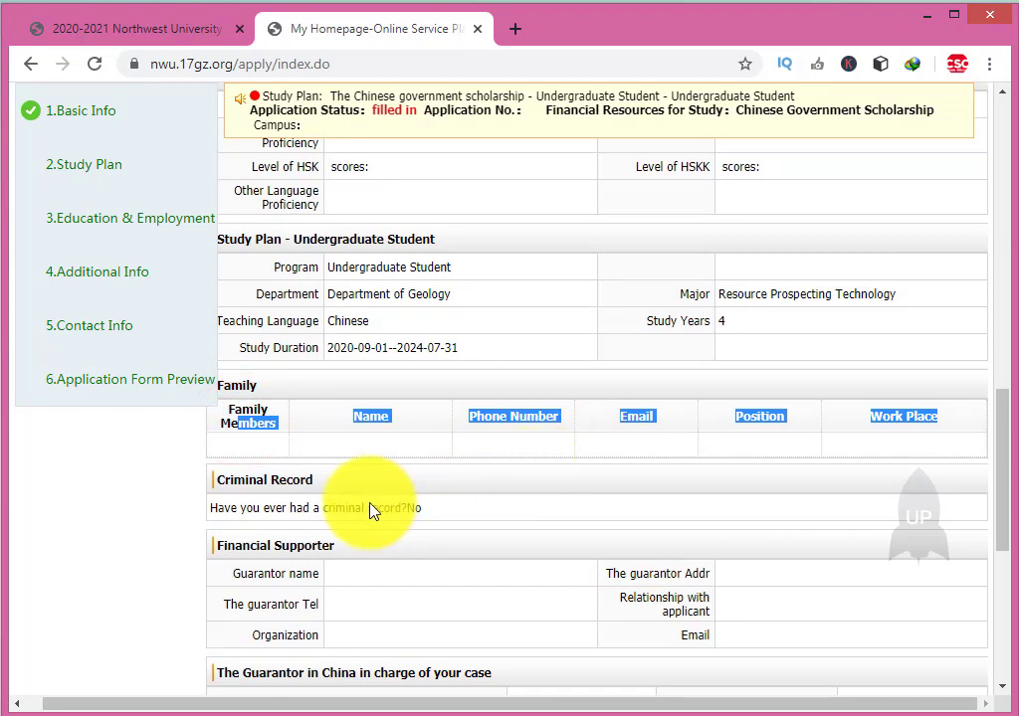
double_click(269, 481)
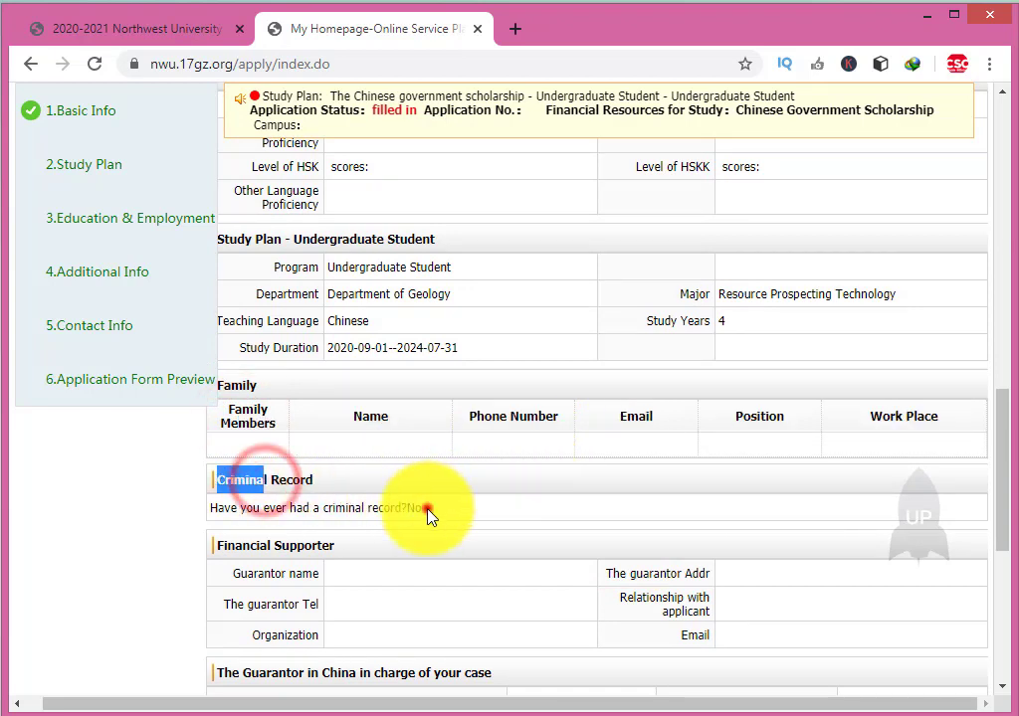
click(416, 510)
scroll(423, 515, down, 2)
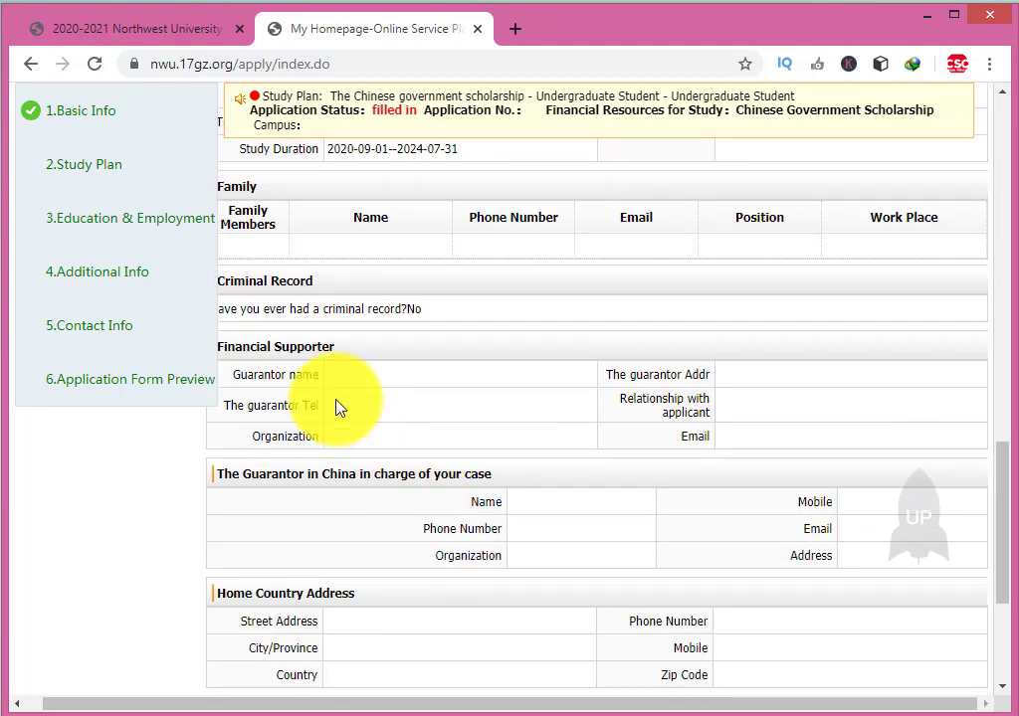
drag(272, 372, 727, 449)
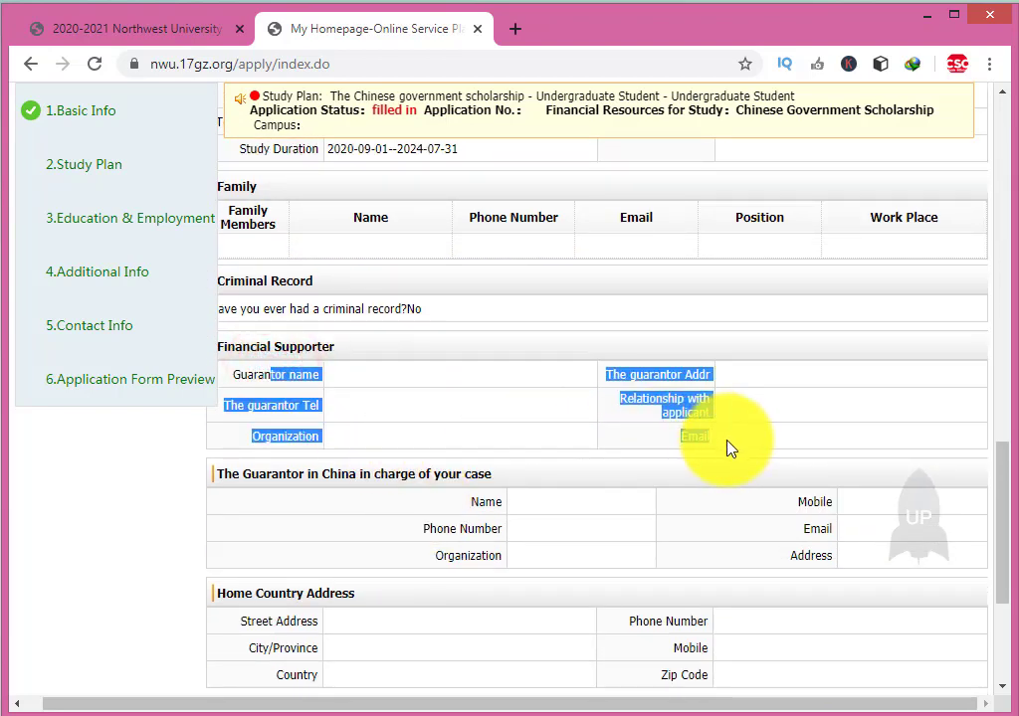
drag(727, 448, 626, 474)
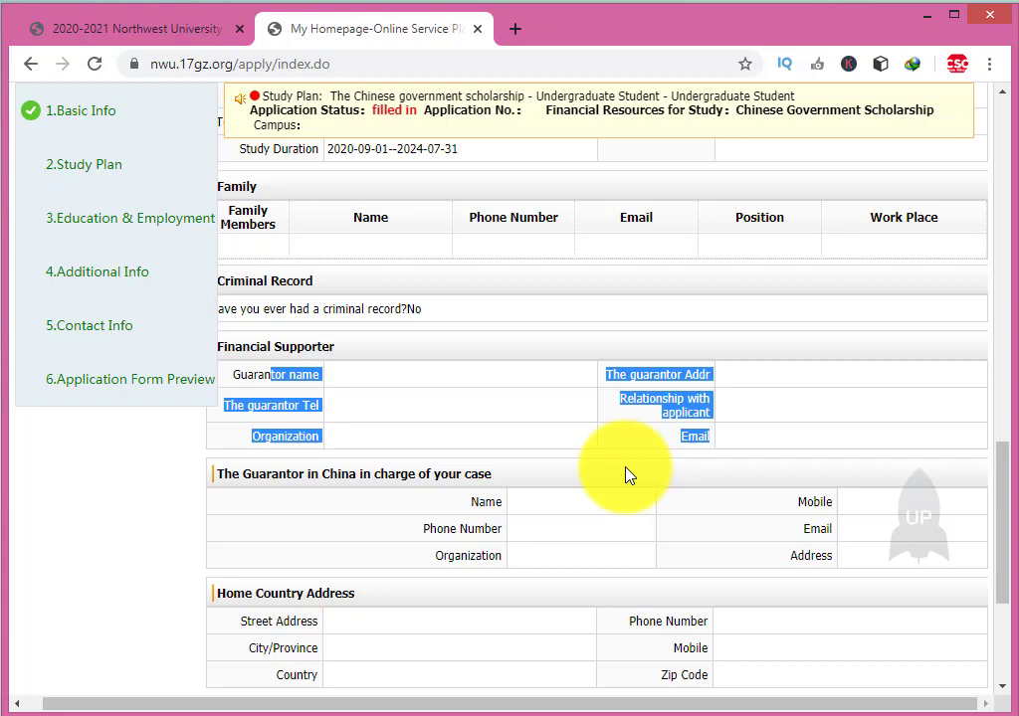
click(634, 451)
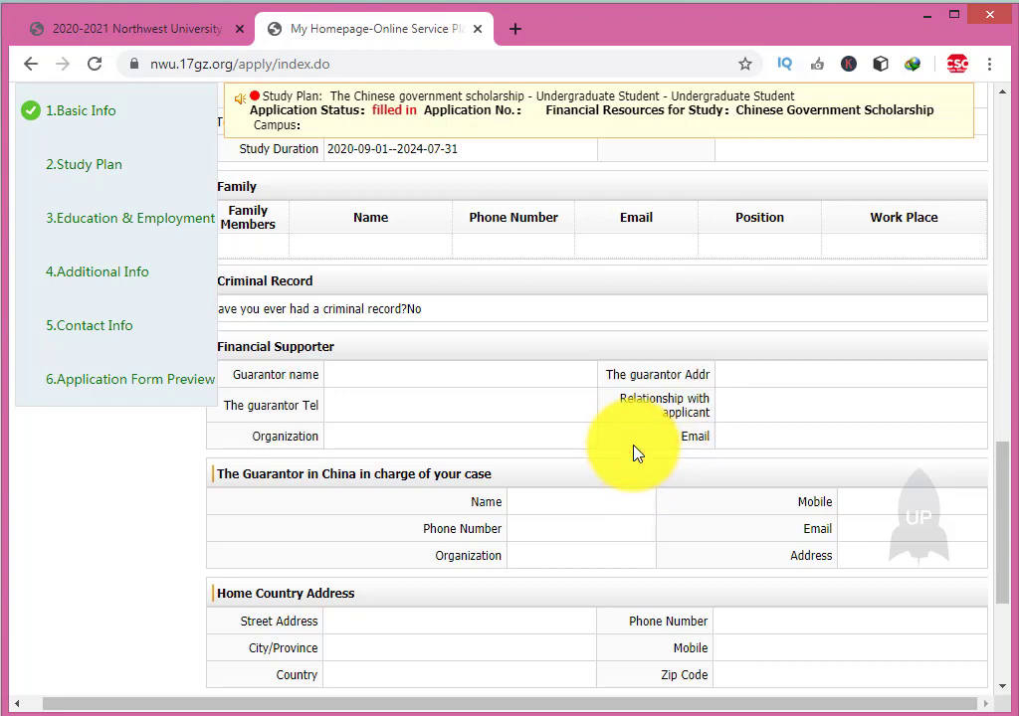
drag(341, 485, 215, 474)
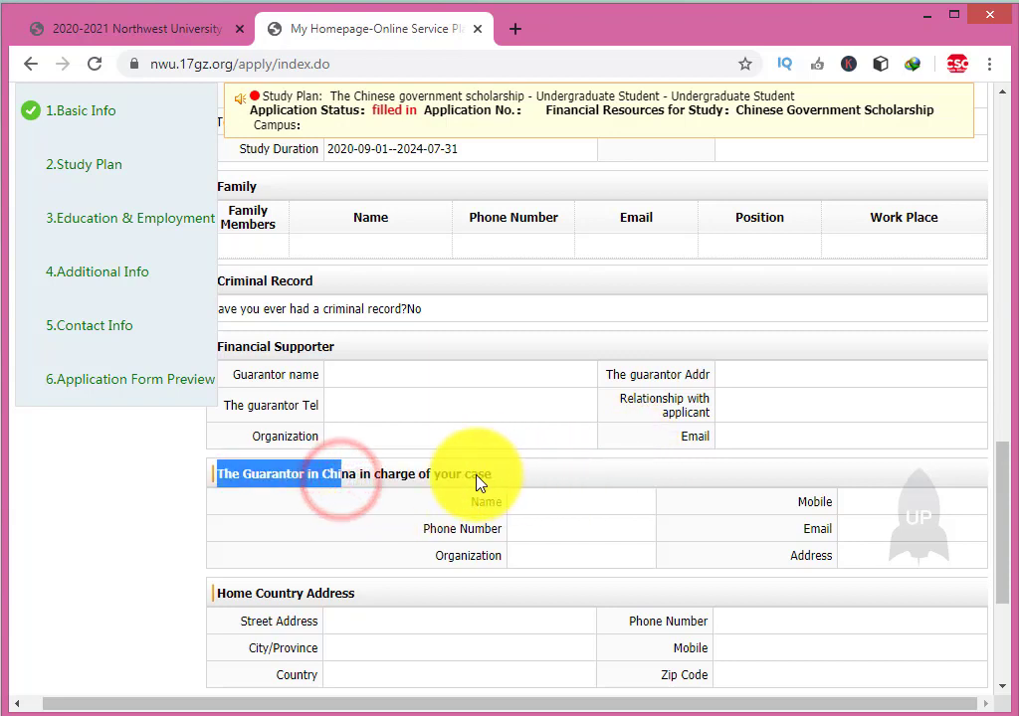
click(478, 482)
drag(439, 485, 843, 572)
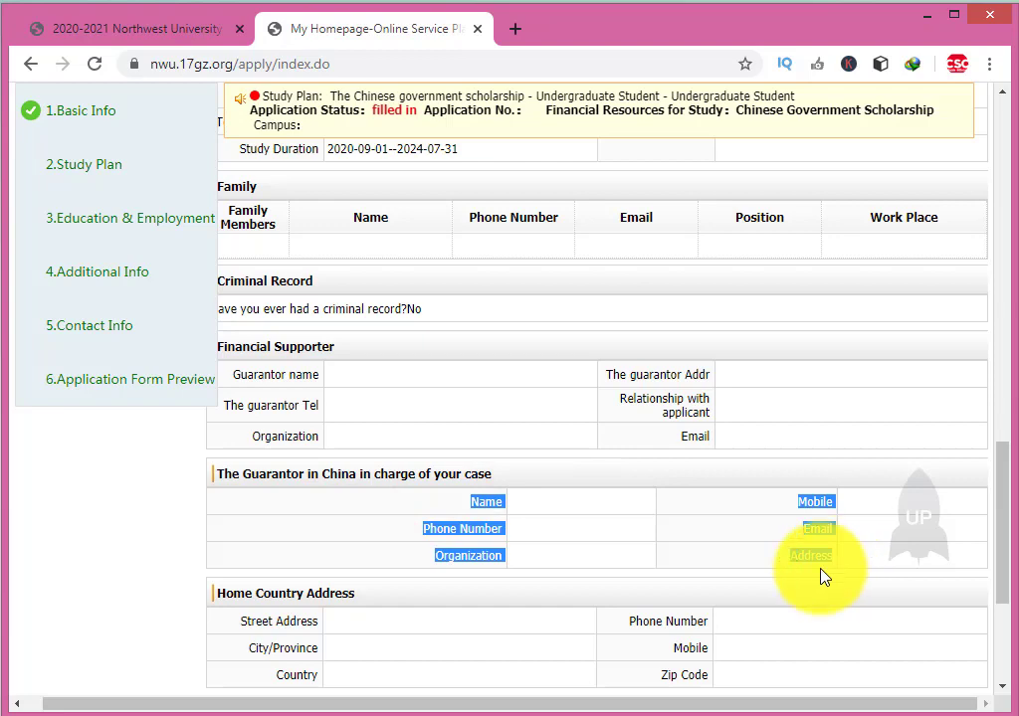
drag(458, 494, 796, 556)
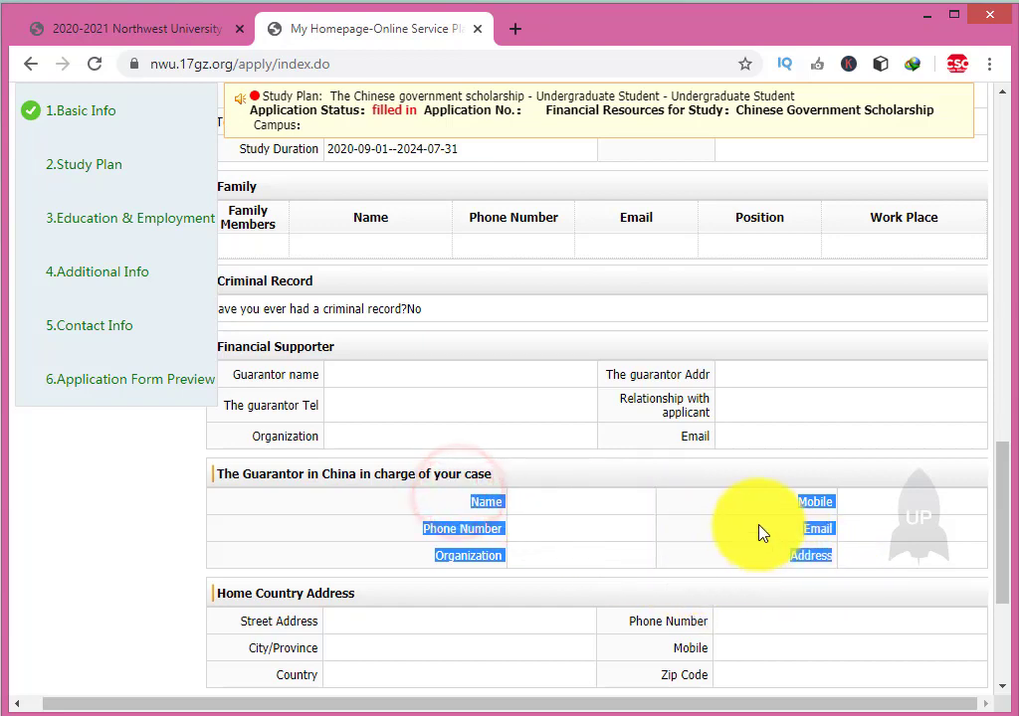
click(759, 539)
scroll(364, 421, down, 2)
click(273, 386)
drag(403, 411, 664, 480)
click(677, 475)
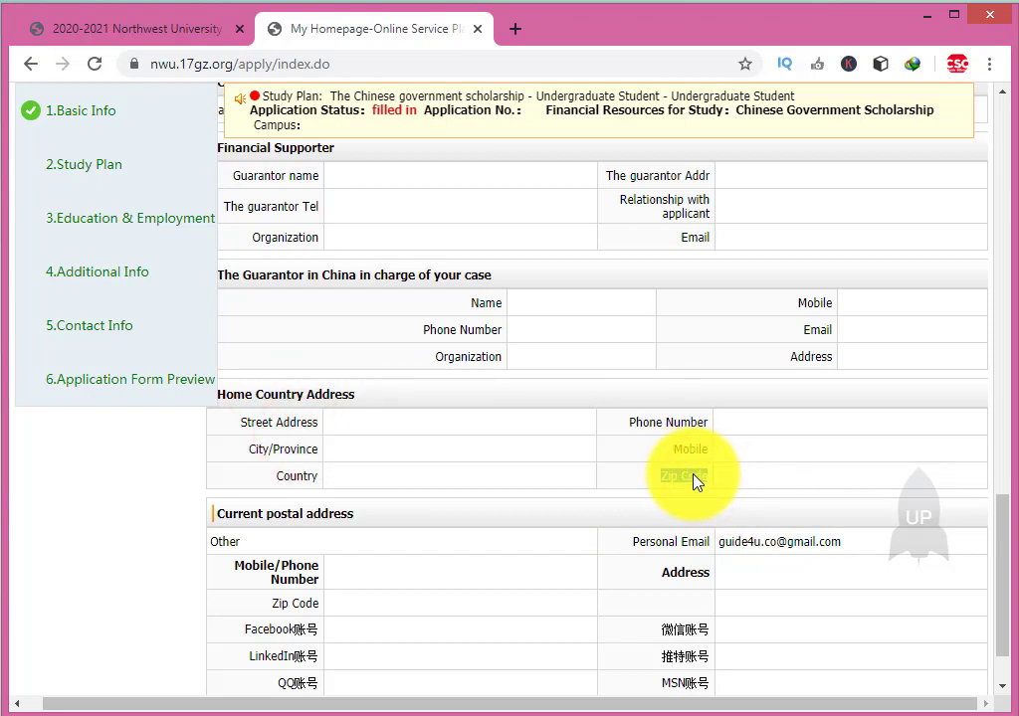
click(644, 496)
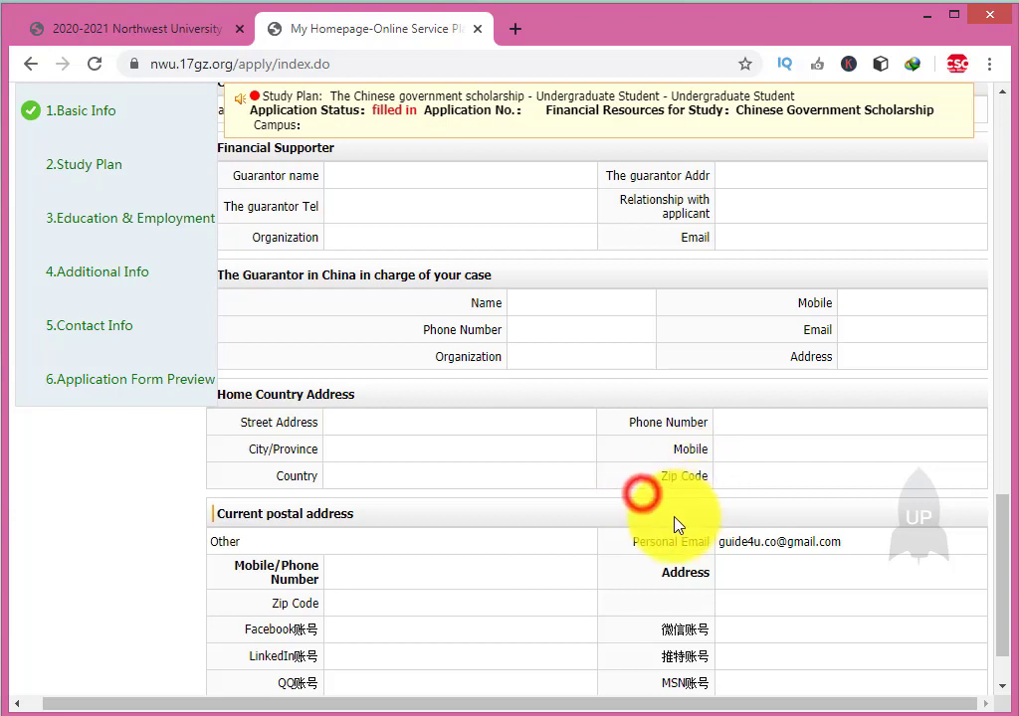
scroll(548, 508, down, 1)
drag(275, 432, 457, 496)
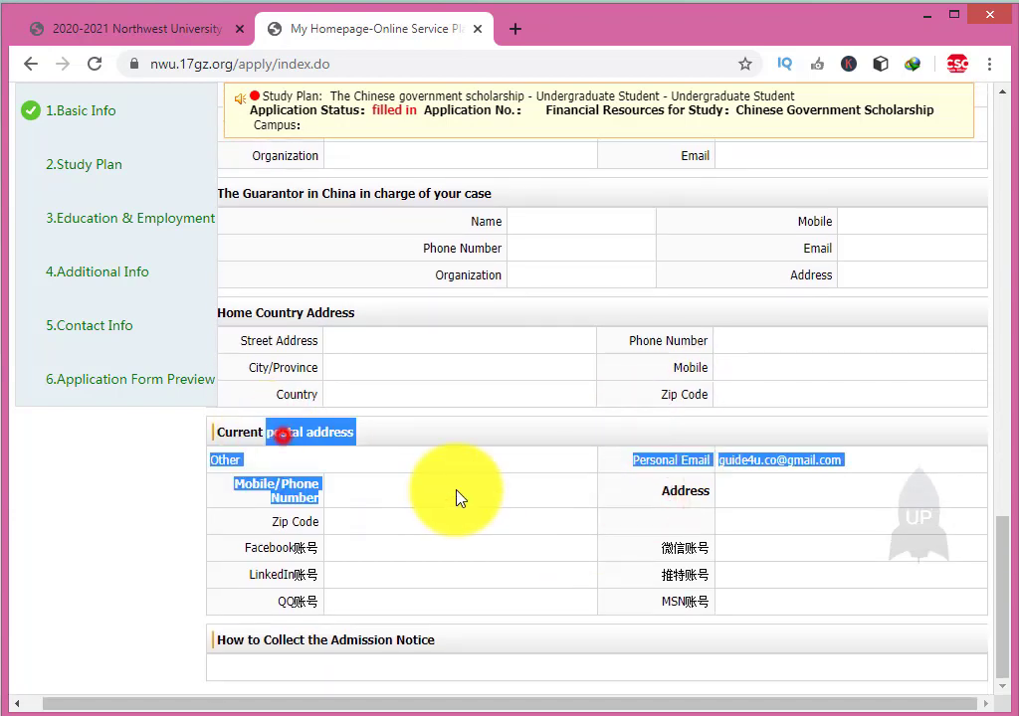
click(344, 463)
click(284, 462)
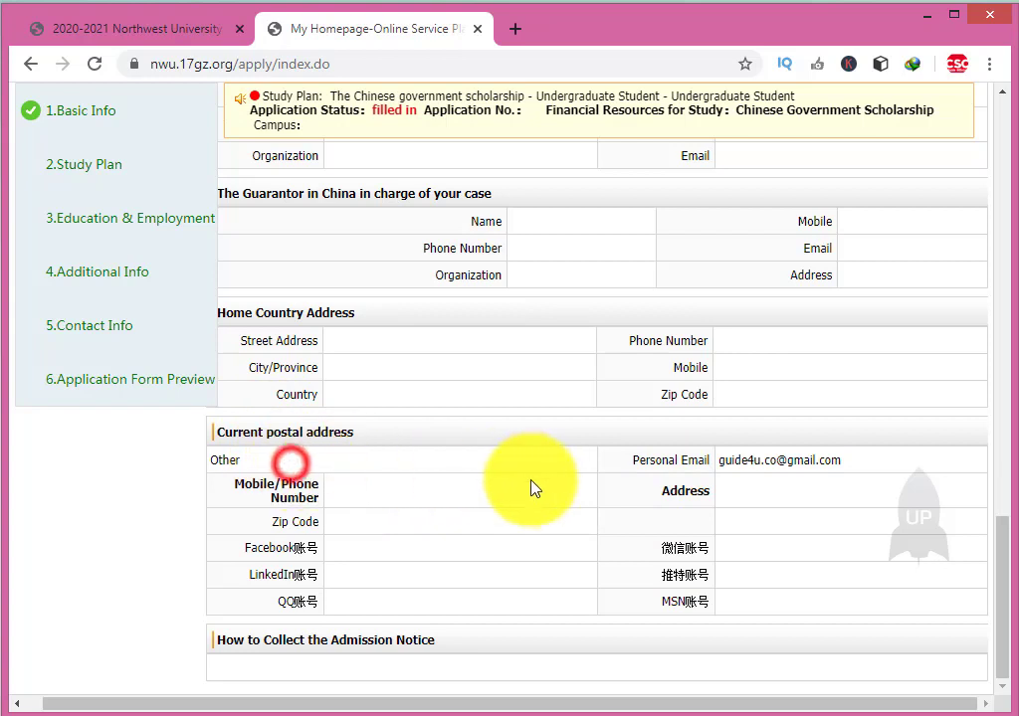
drag(234, 639, 307, 660)
click(308, 660)
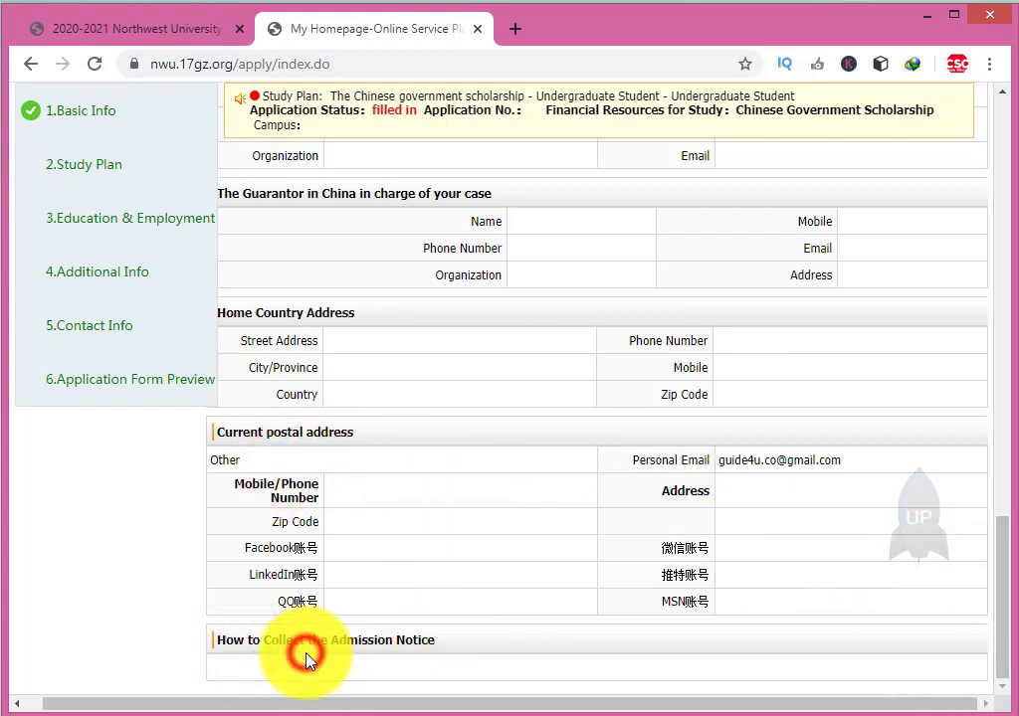
click(416, 666)
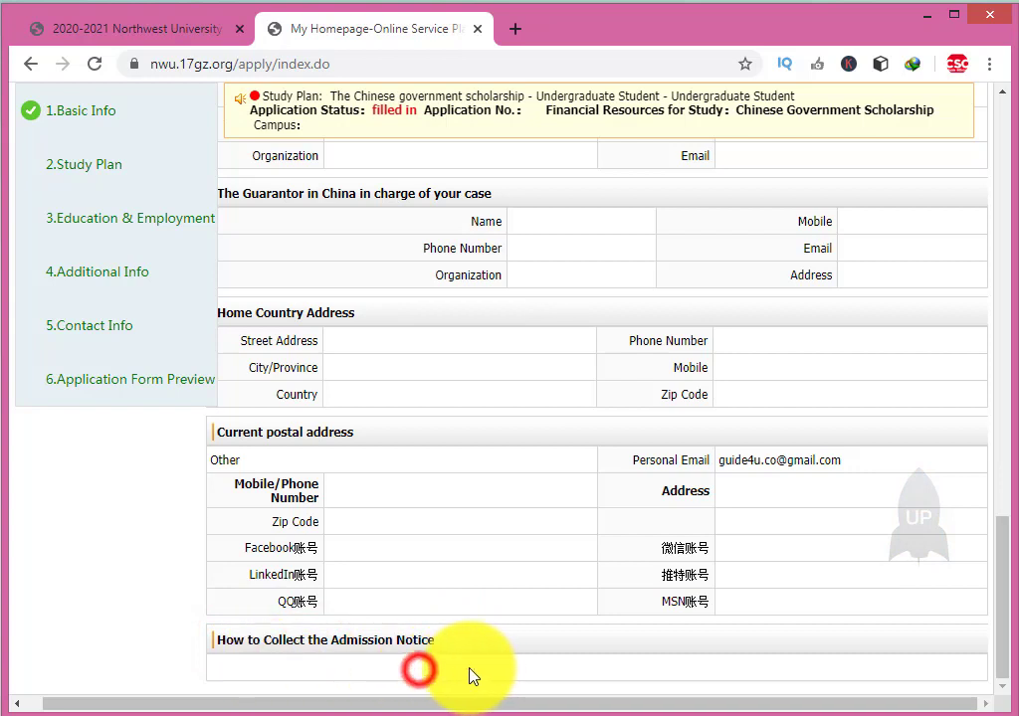
click(453, 670)
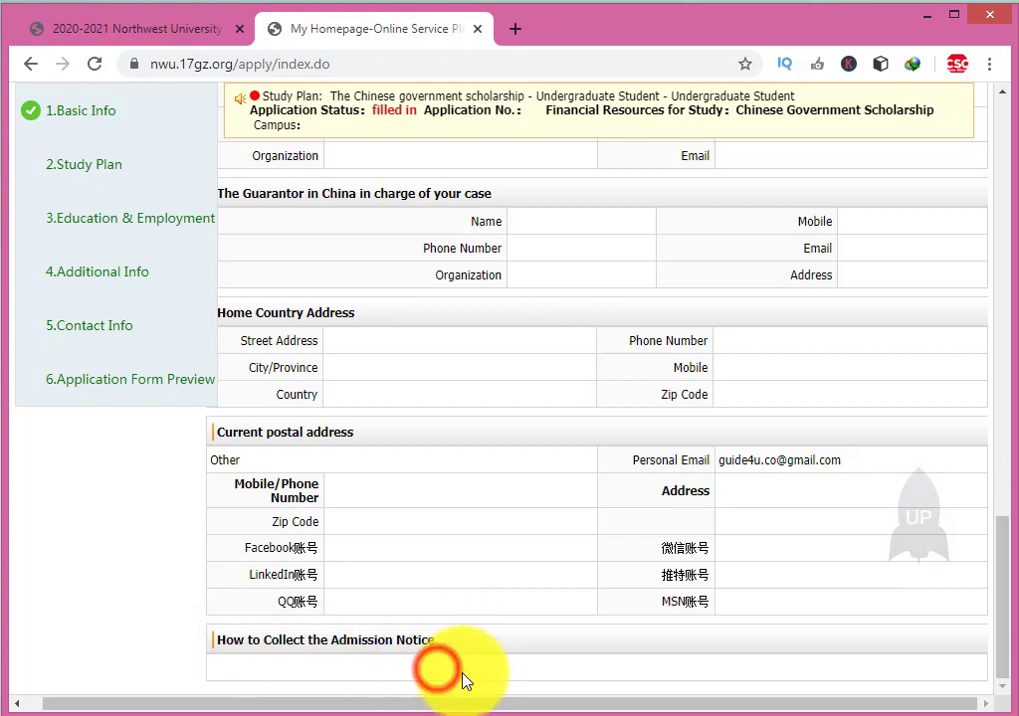
click(405, 666)
click(223, 673)
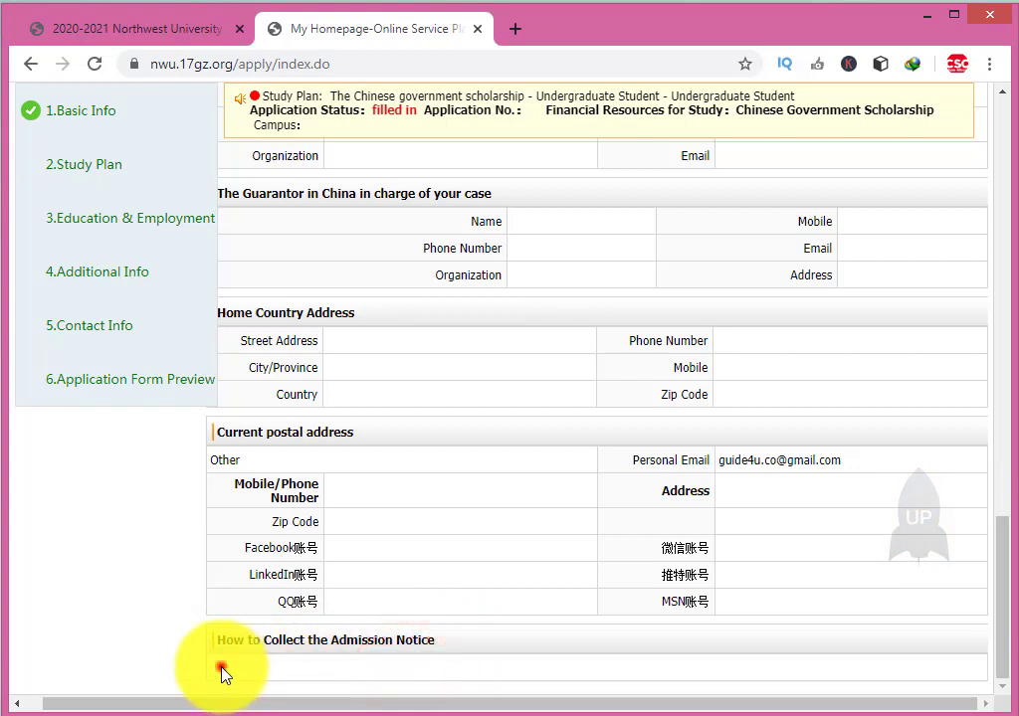
click(223, 672)
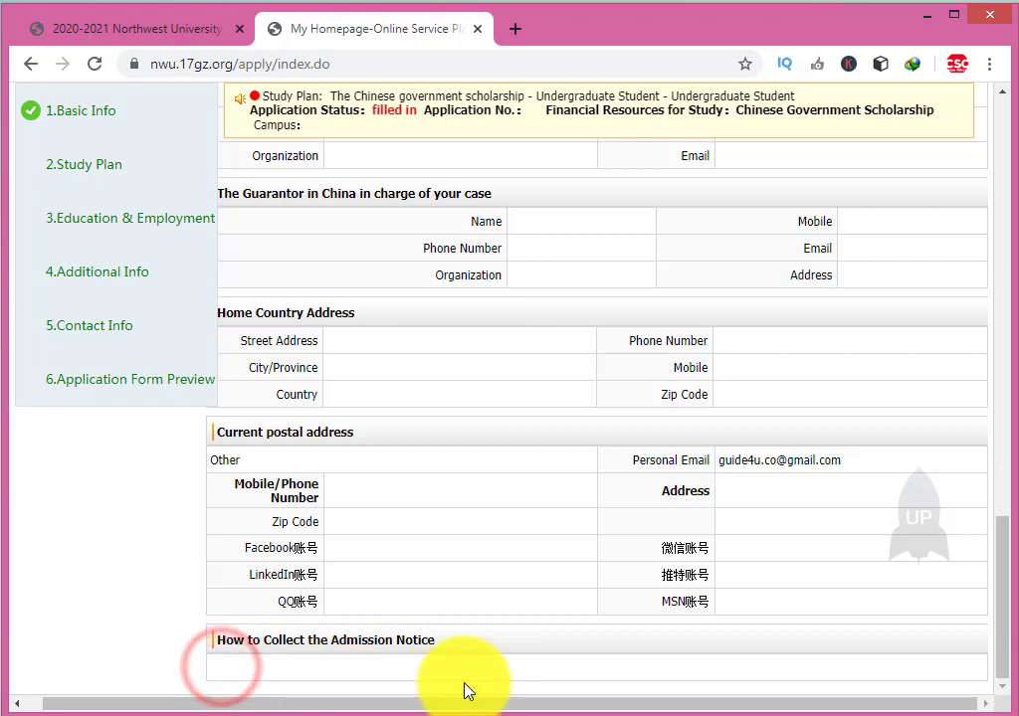
click(418, 669)
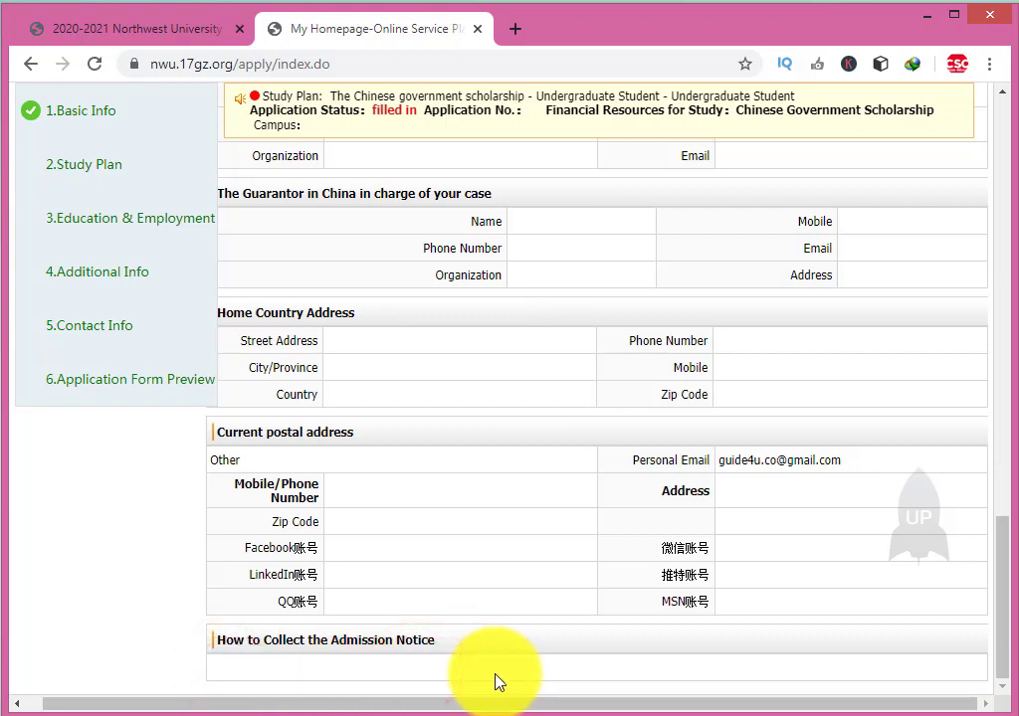
click(225, 671)
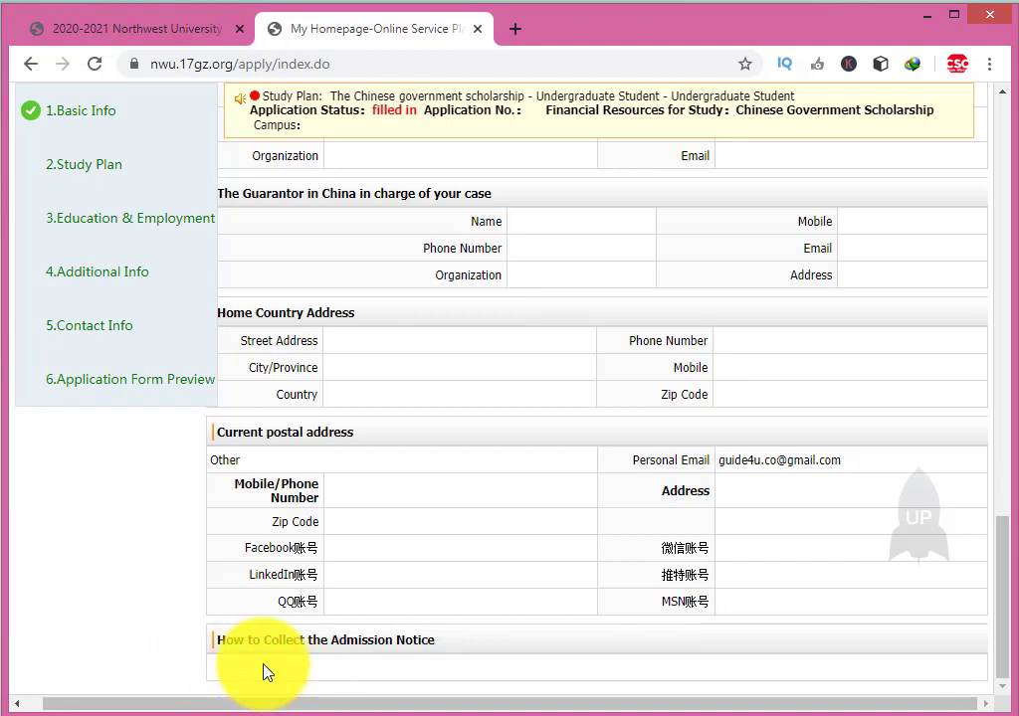
scroll(356, 605, up, 5)
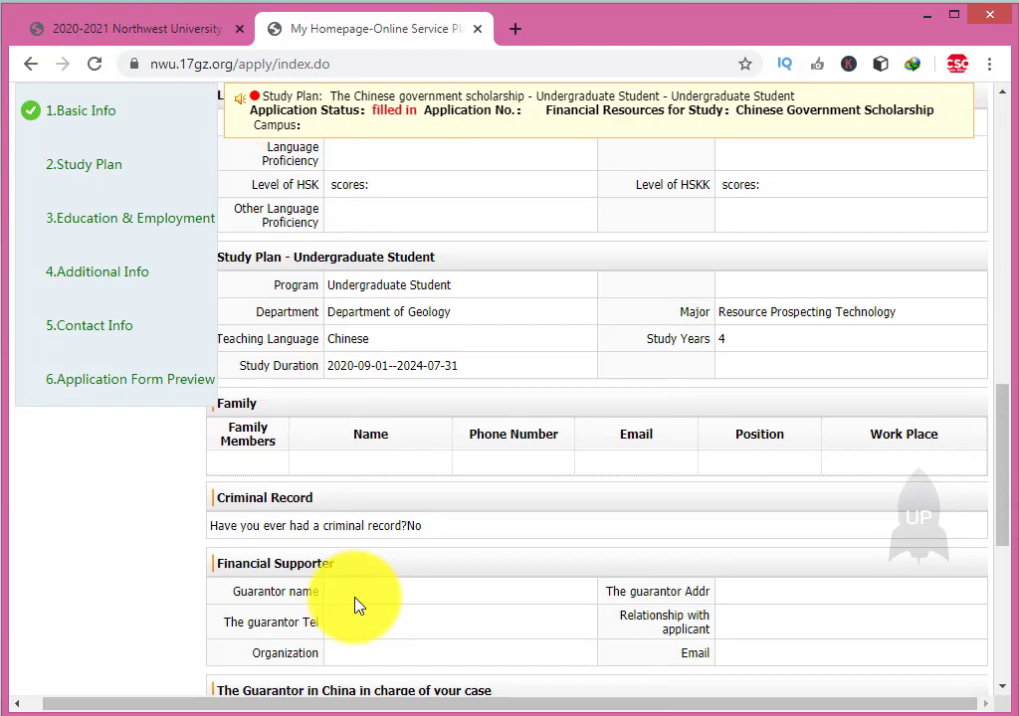
Go back through Home to the Application Query list showing the filled-in Geology application
scroll(358, 606, up, 10)
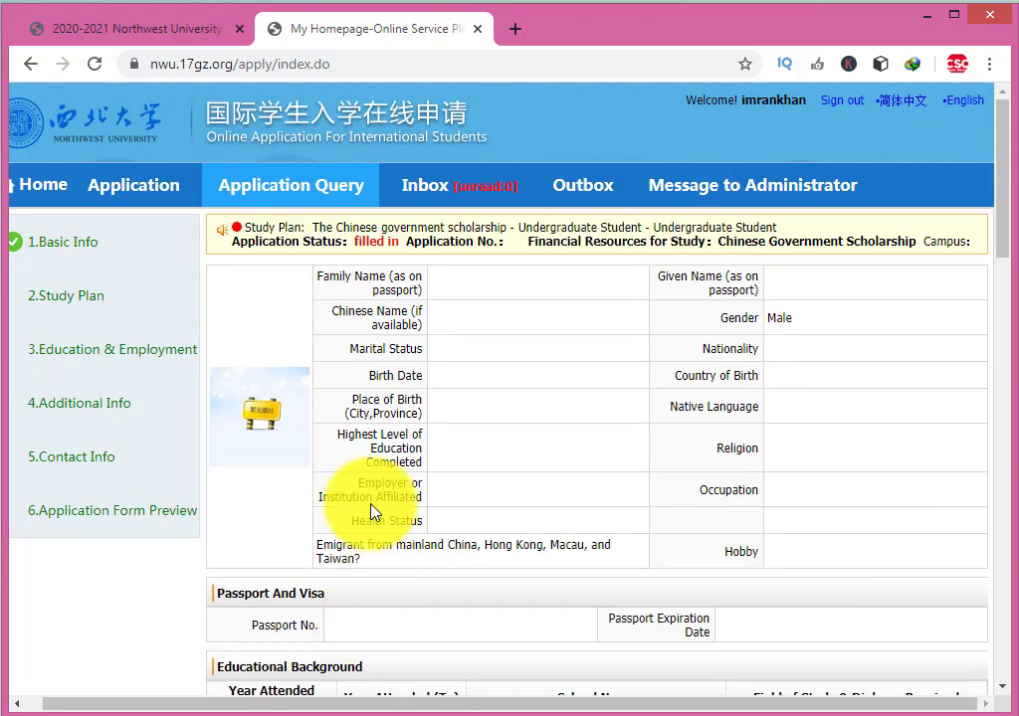
drag(350, 236, 400, 248)
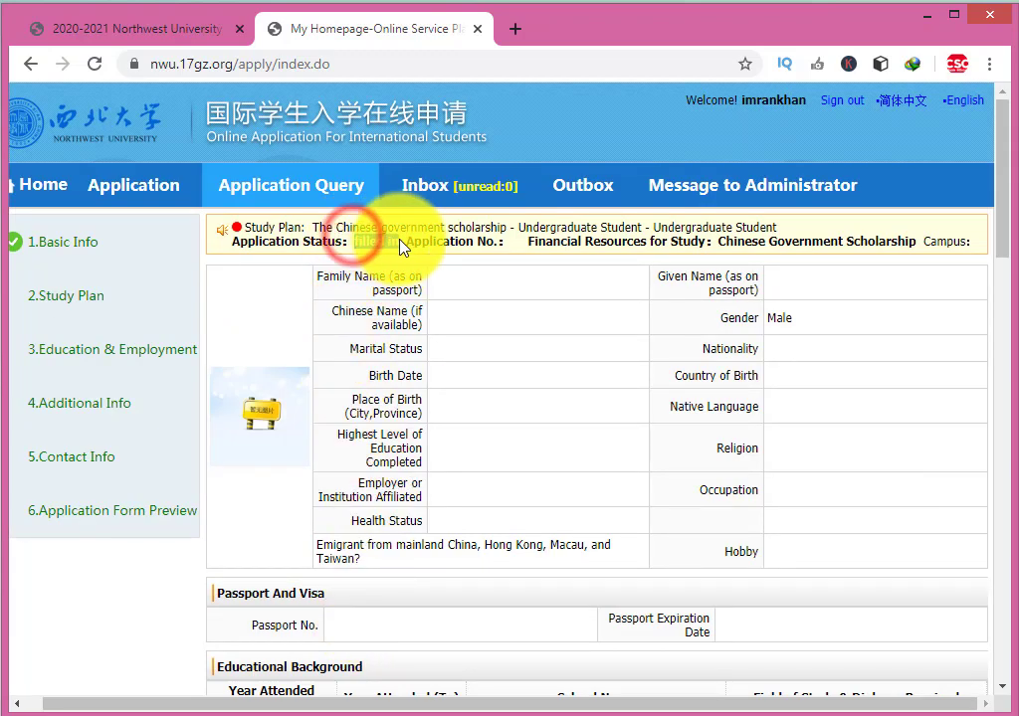
click(54, 198)
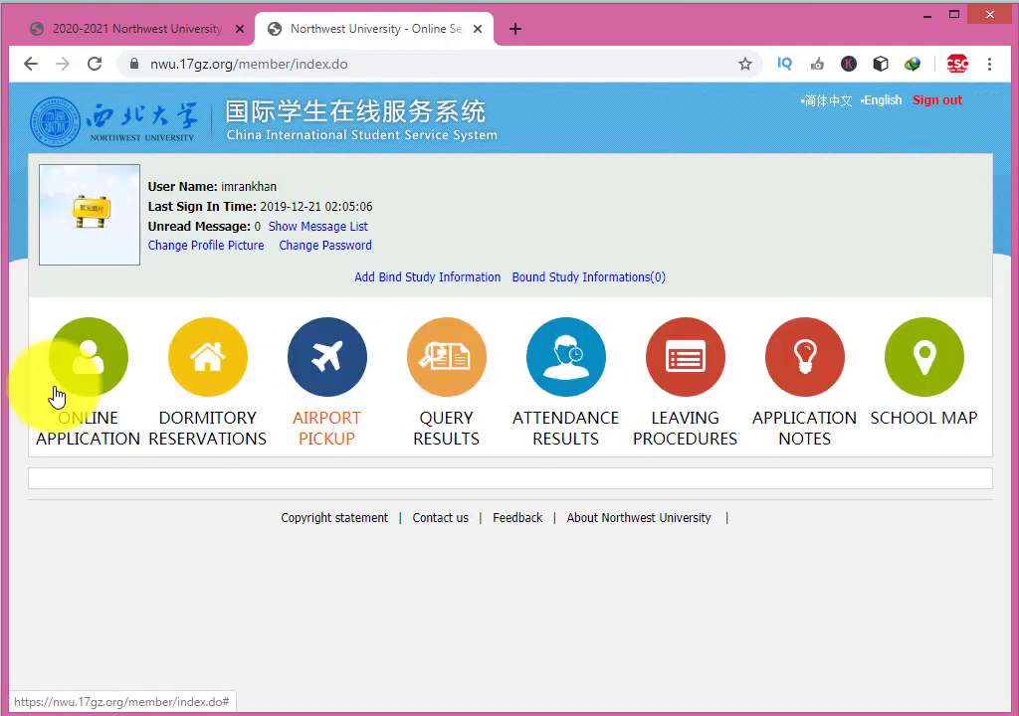
click(67, 380)
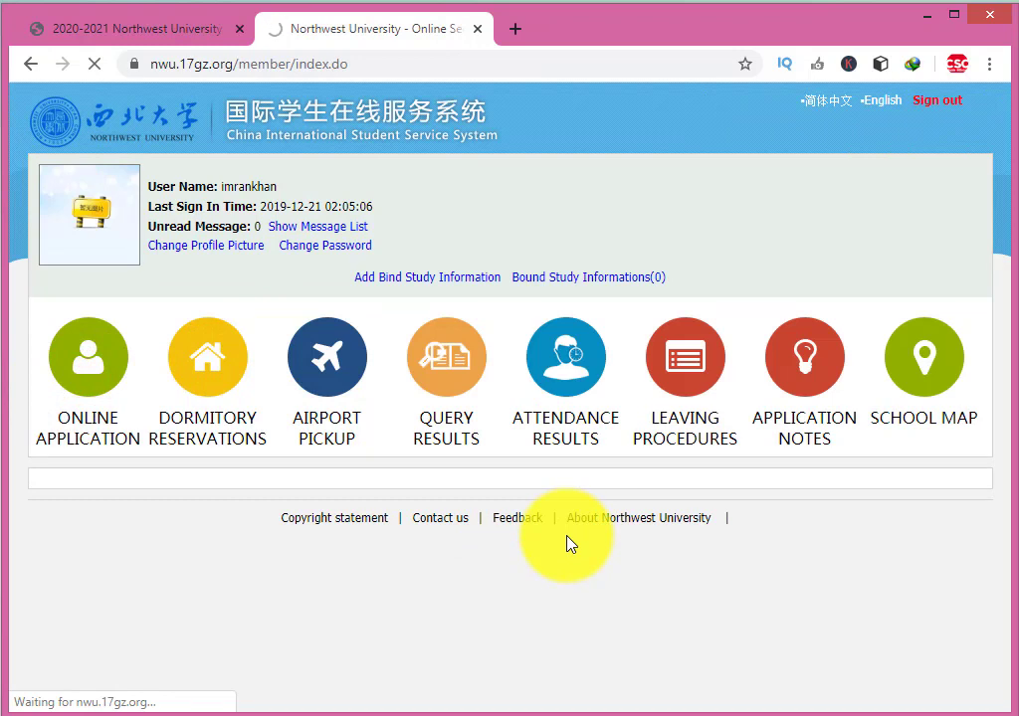
click(92, 398)
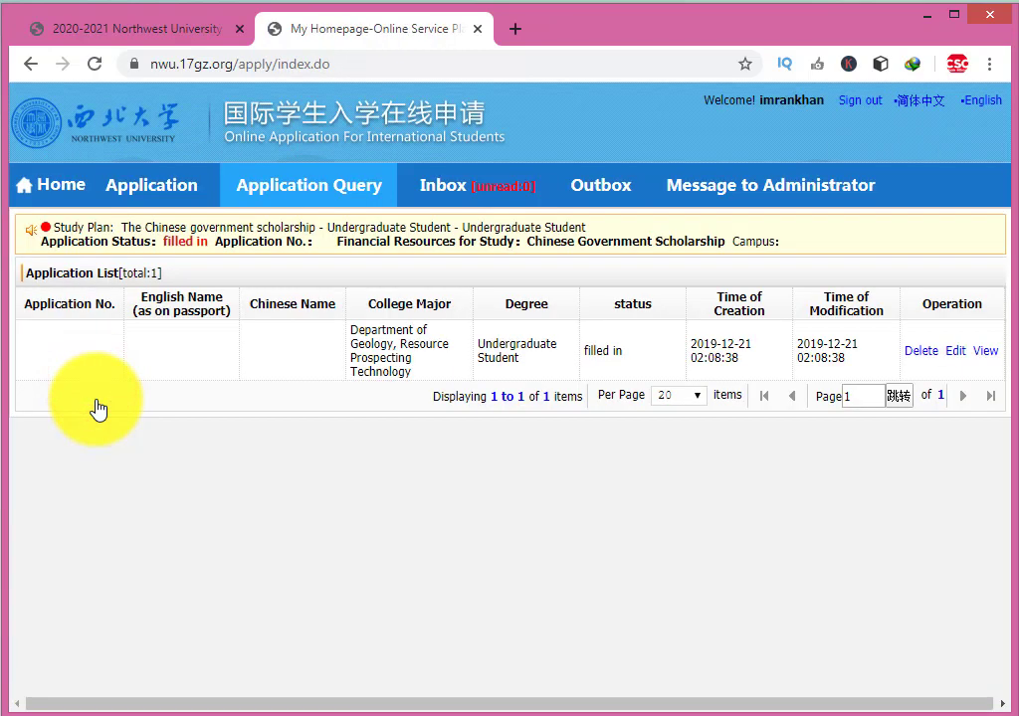
Delete the Geology application and start a new one under The Chinese government scholarship
click(918, 352)
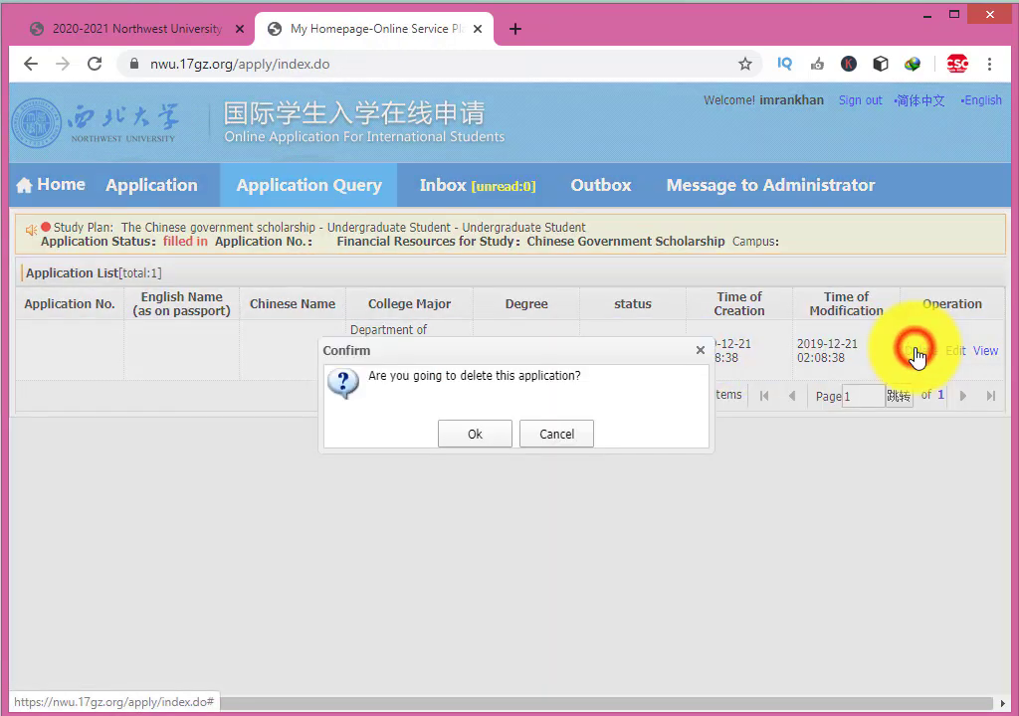
click(482, 433)
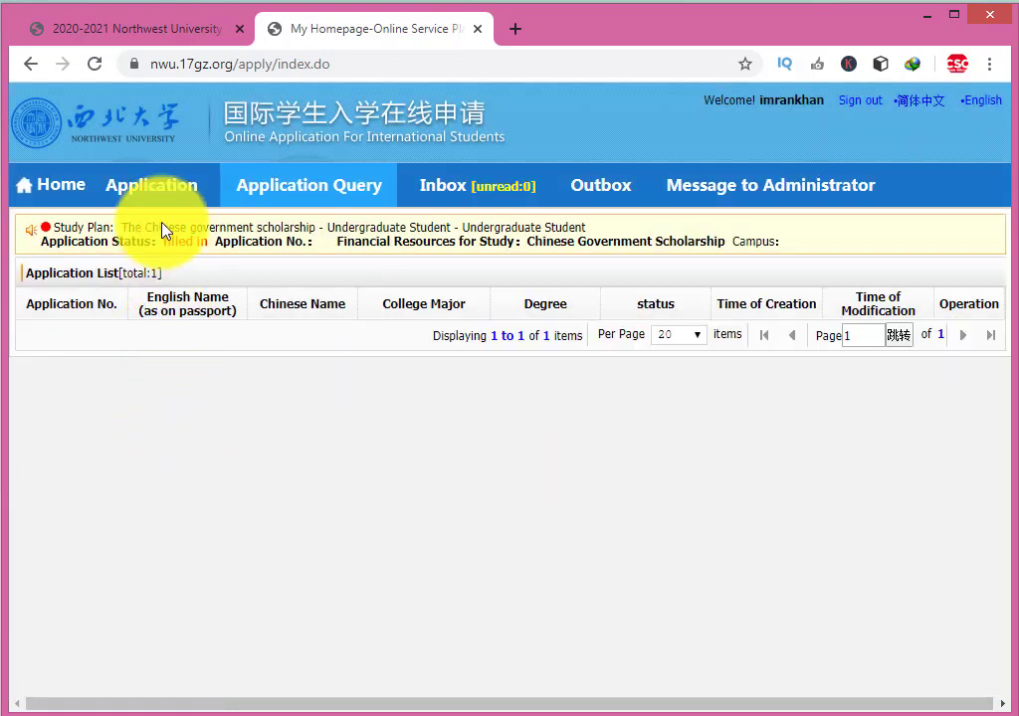
click(158, 188)
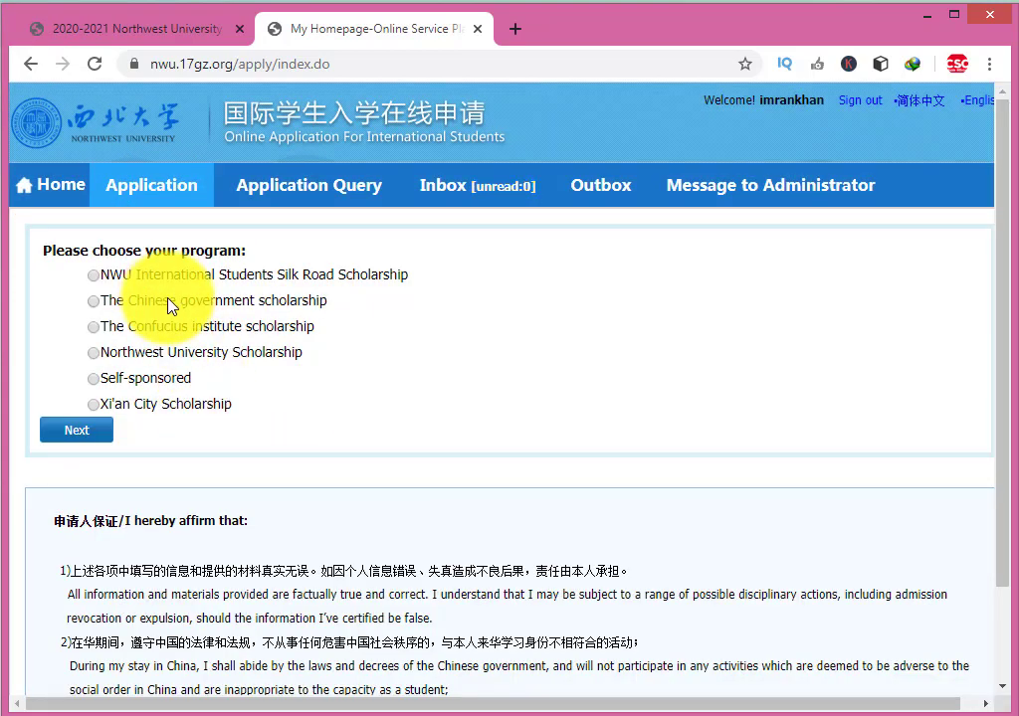
click(169, 302)
Choose Master Student and apply for the Movie, Theatre and TV Literature master's plan
click(80, 436)
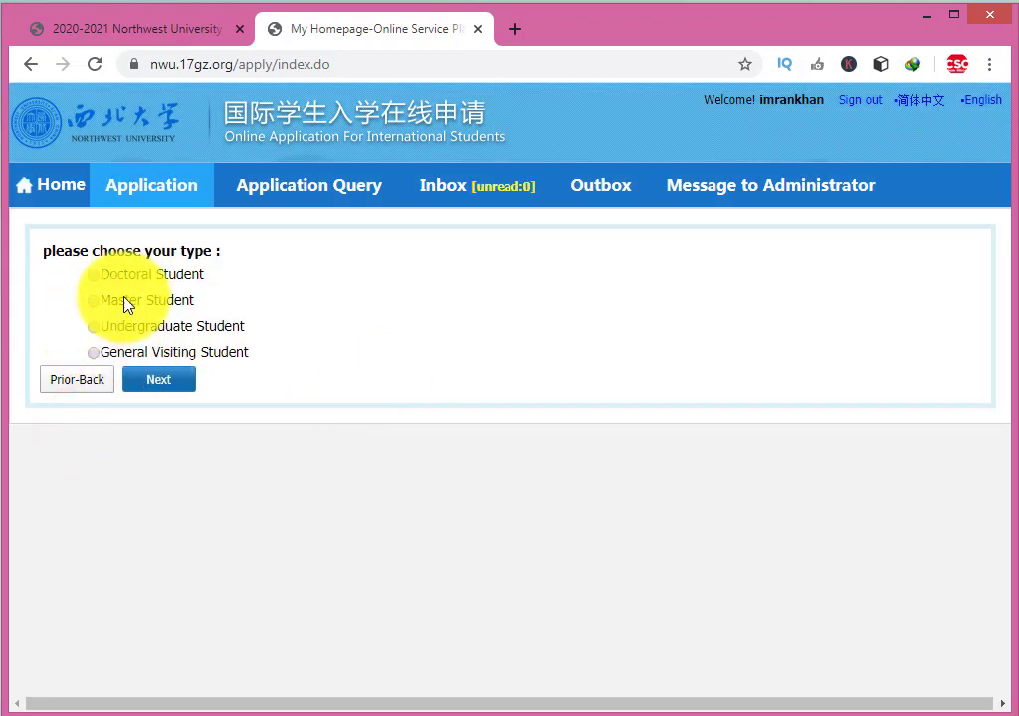
click(120, 298)
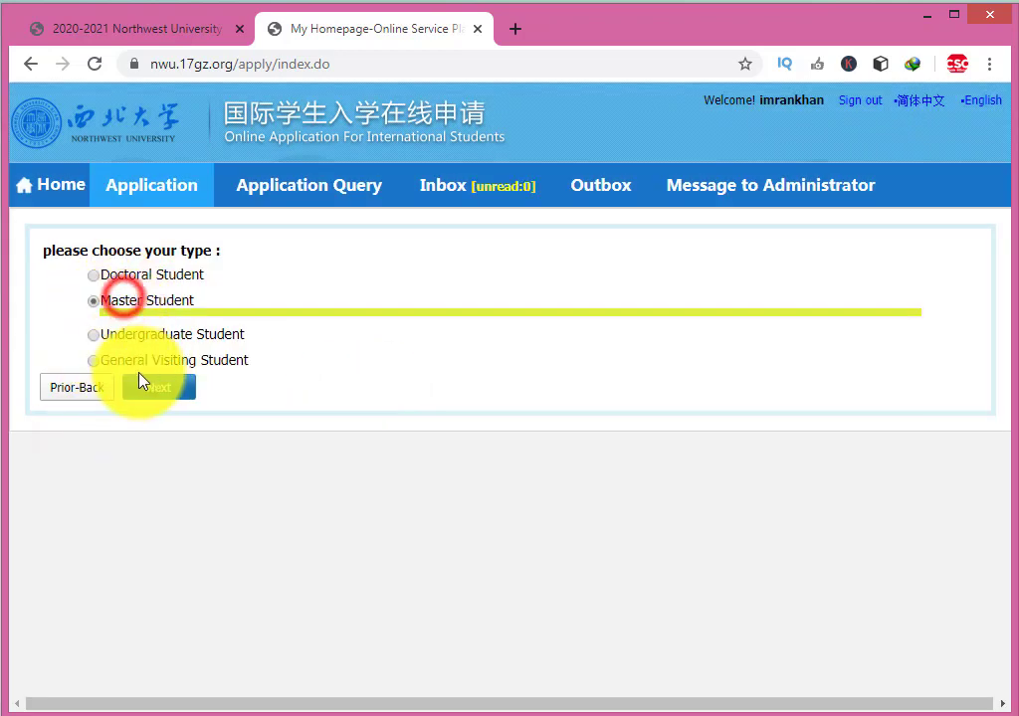
click(157, 386)
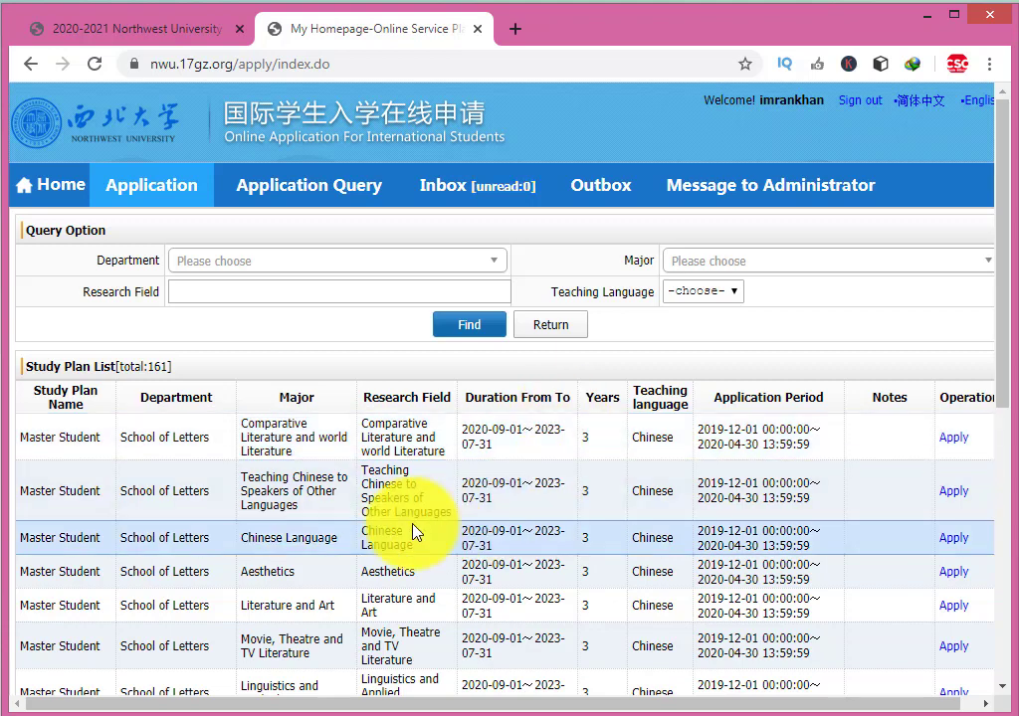
scroll(278, 504, down, 2)
click(953, 448)
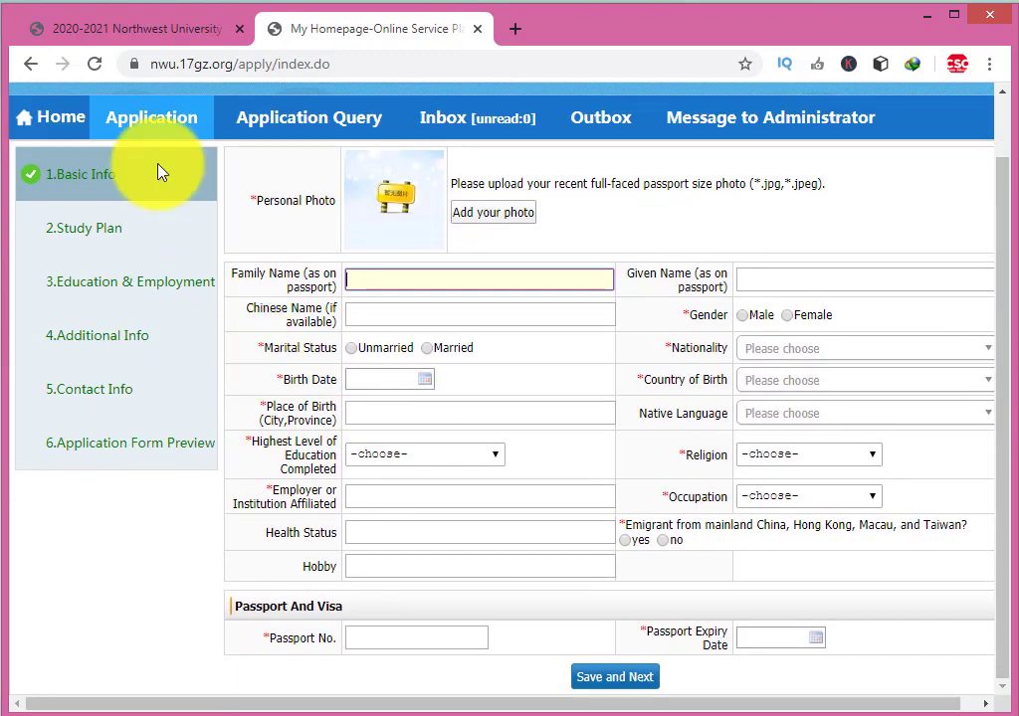
View the new master's application from the Online Application list via Home
click(45, 120)
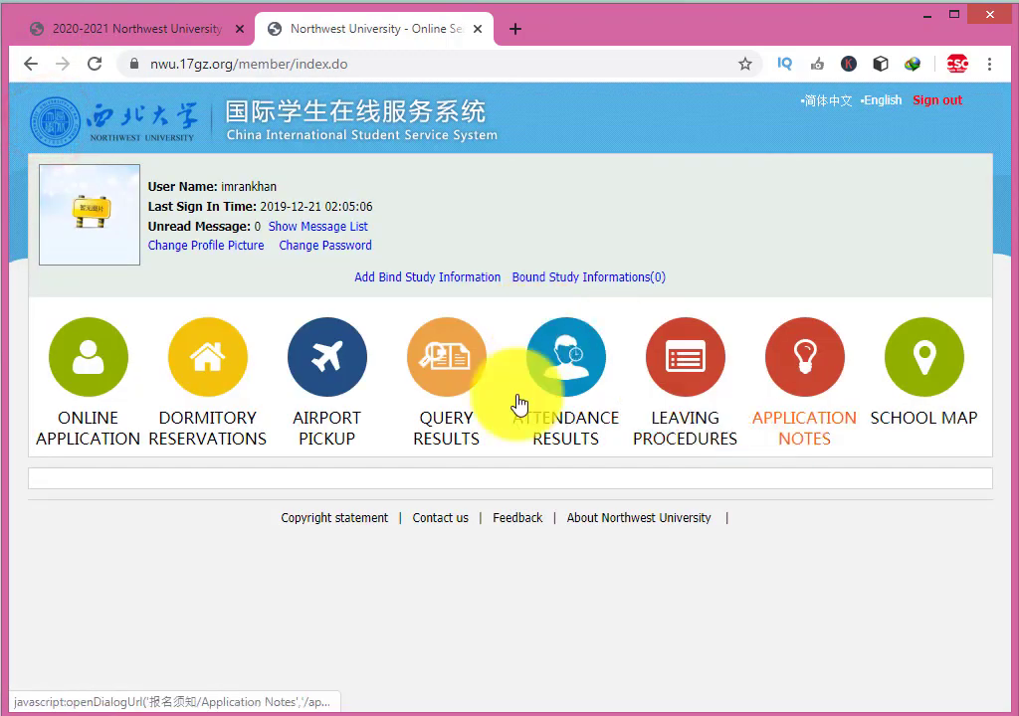
click(97, 363)
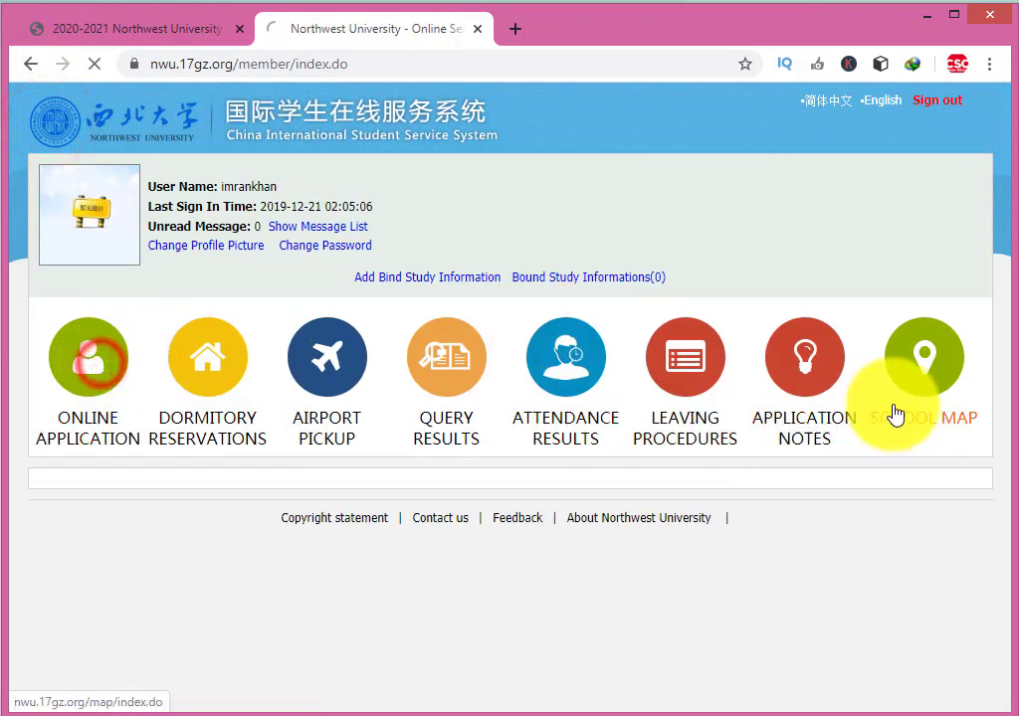
click(986, 348)
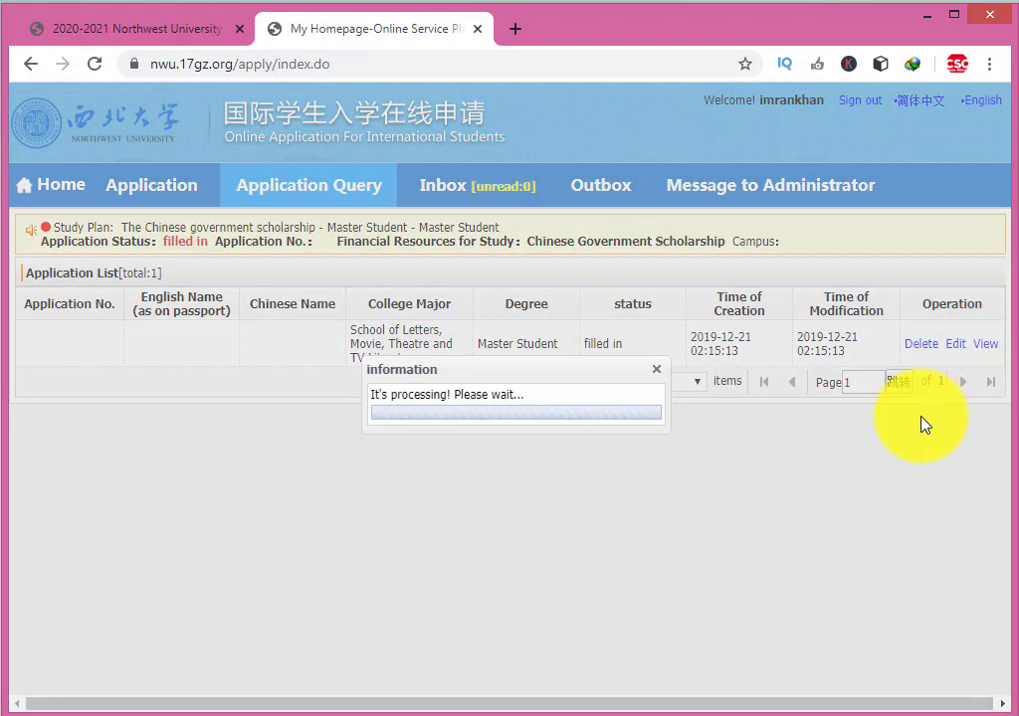
scroll(843, 449, down, 8)
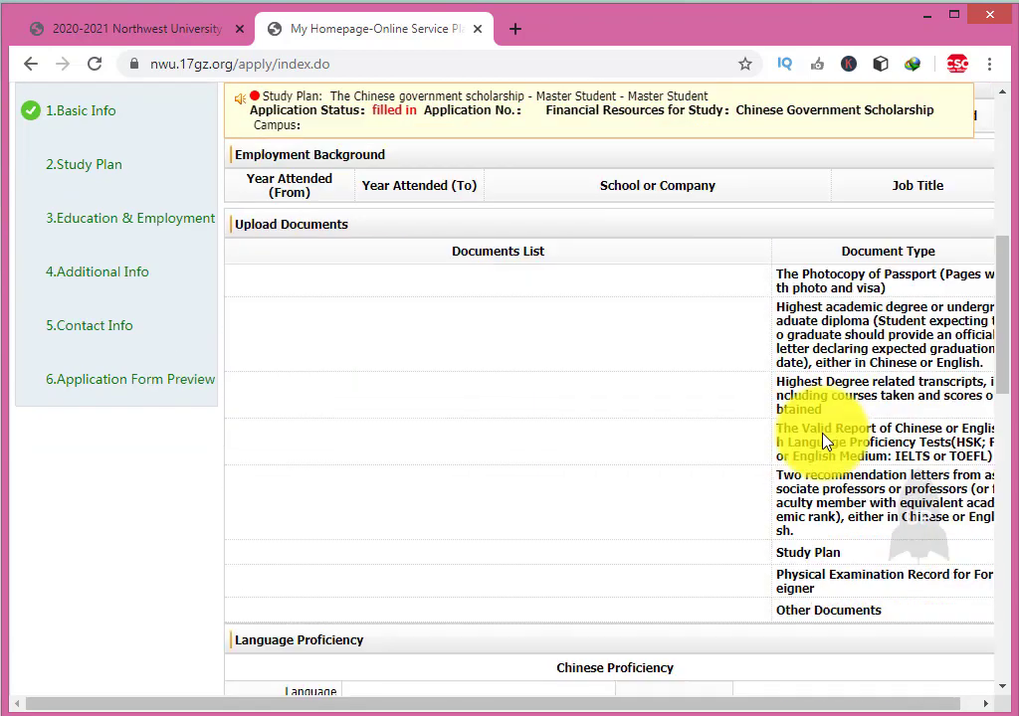
drag(622, 704, 640, 704)
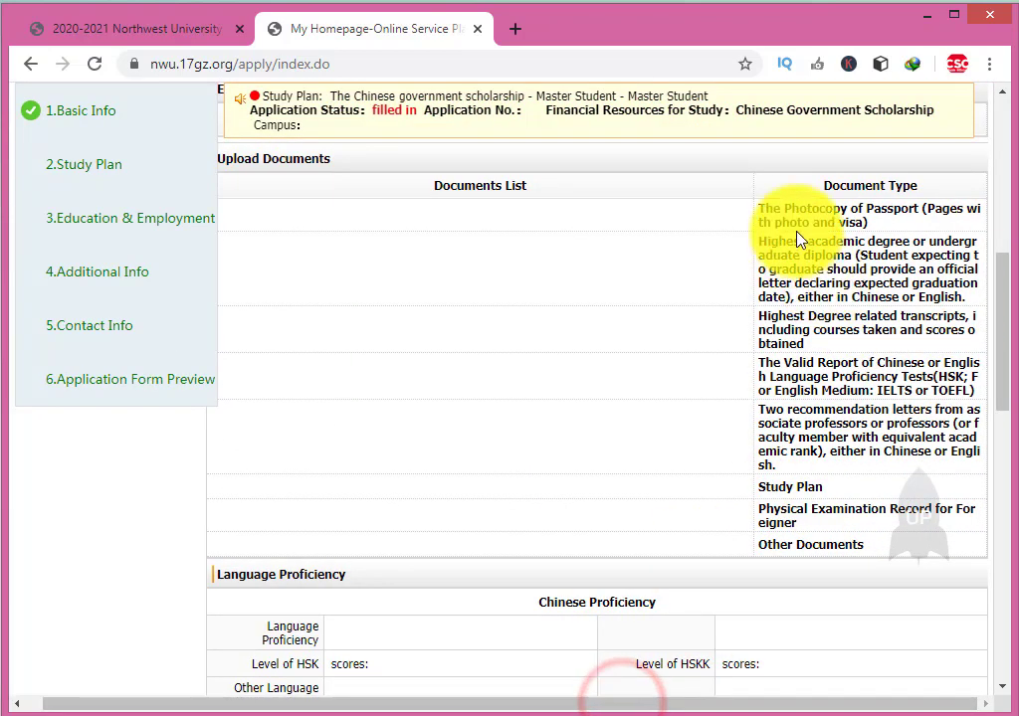
drag(793, 209, 856, 215)
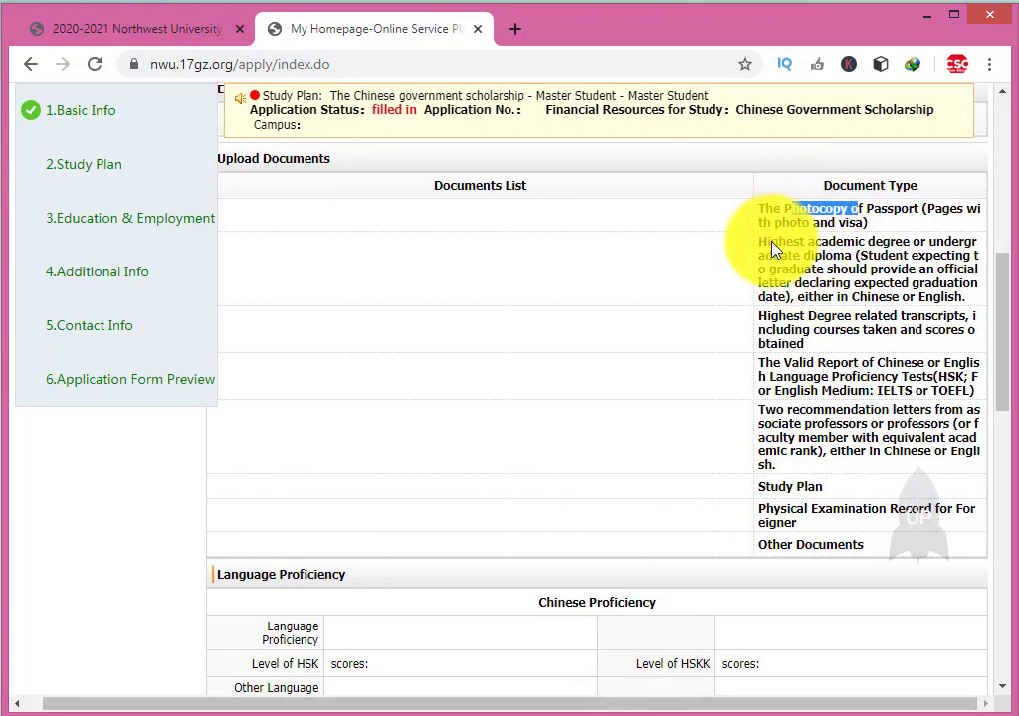
drag(773, 241, 866, 276)
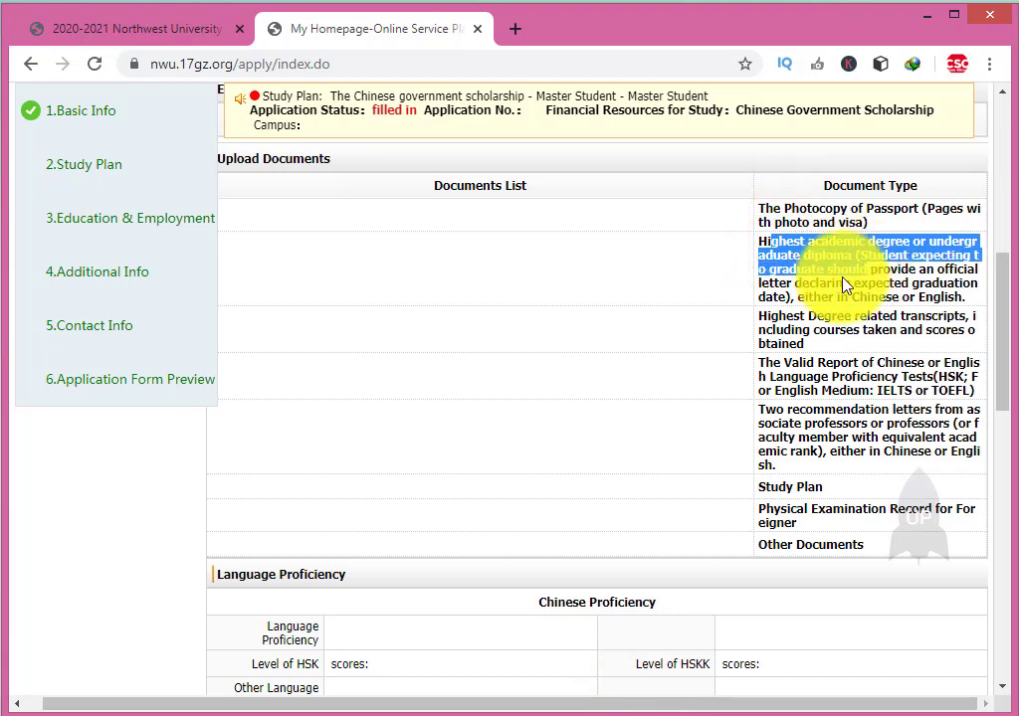
drag(769, 316, 851, 340)
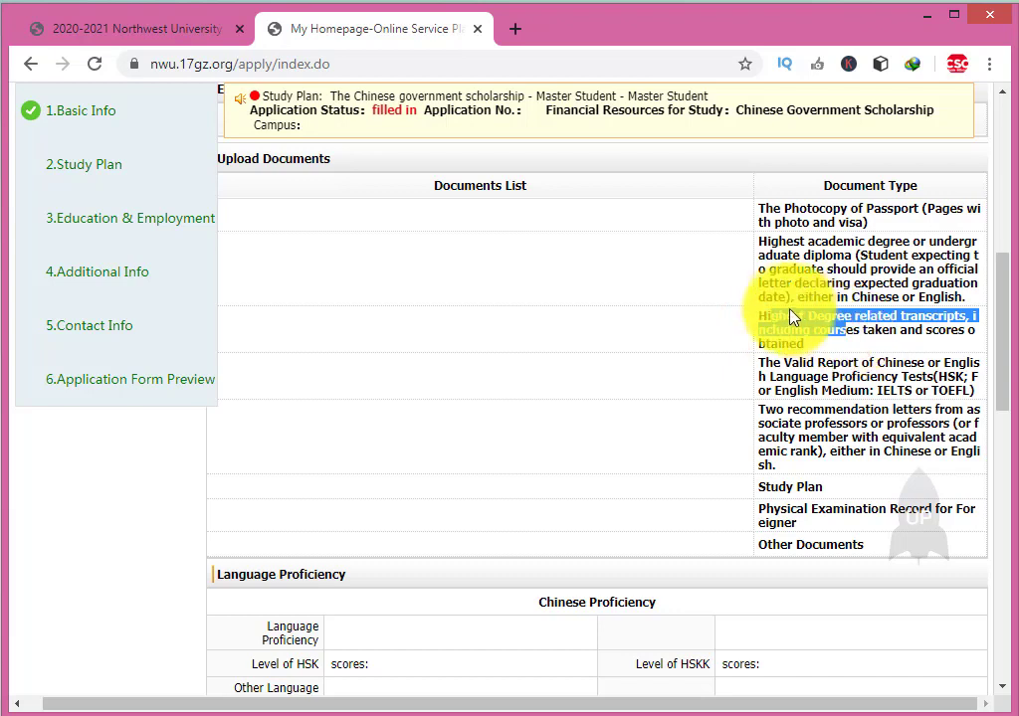
drag(766, 314, 799, 387)
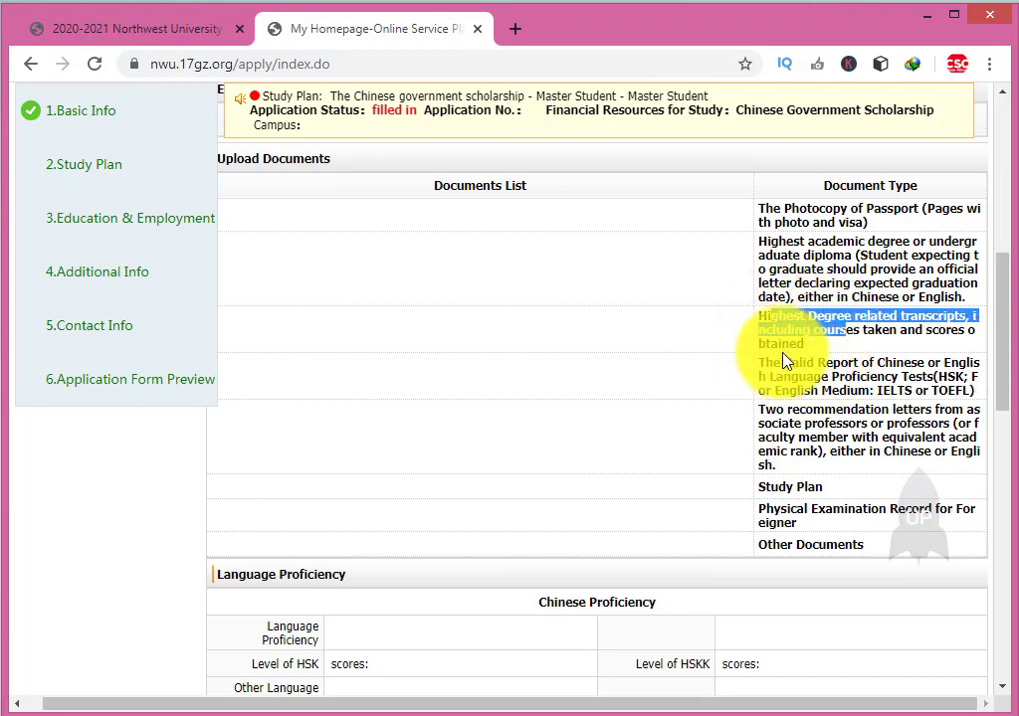
drag(766, 363, 834, 393)
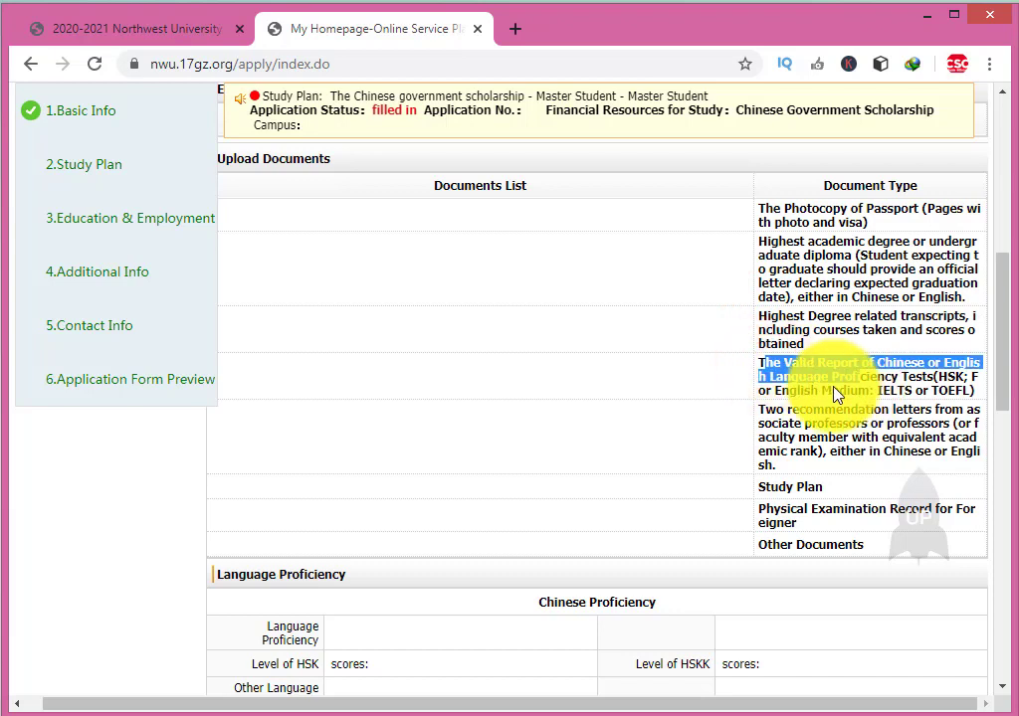
click(834, 386)
click(873, 378)
drag(903, 364, 932, 378)
drag(765, 409, 894, 444)
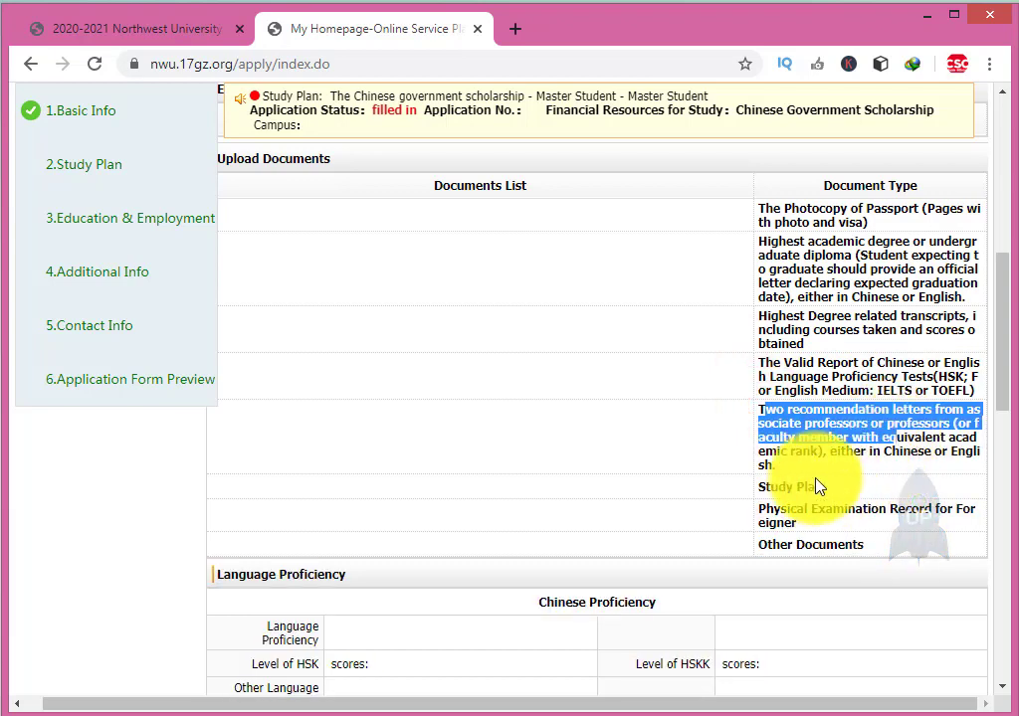
drag(756, 546, 864, 549)
click(696, 387)
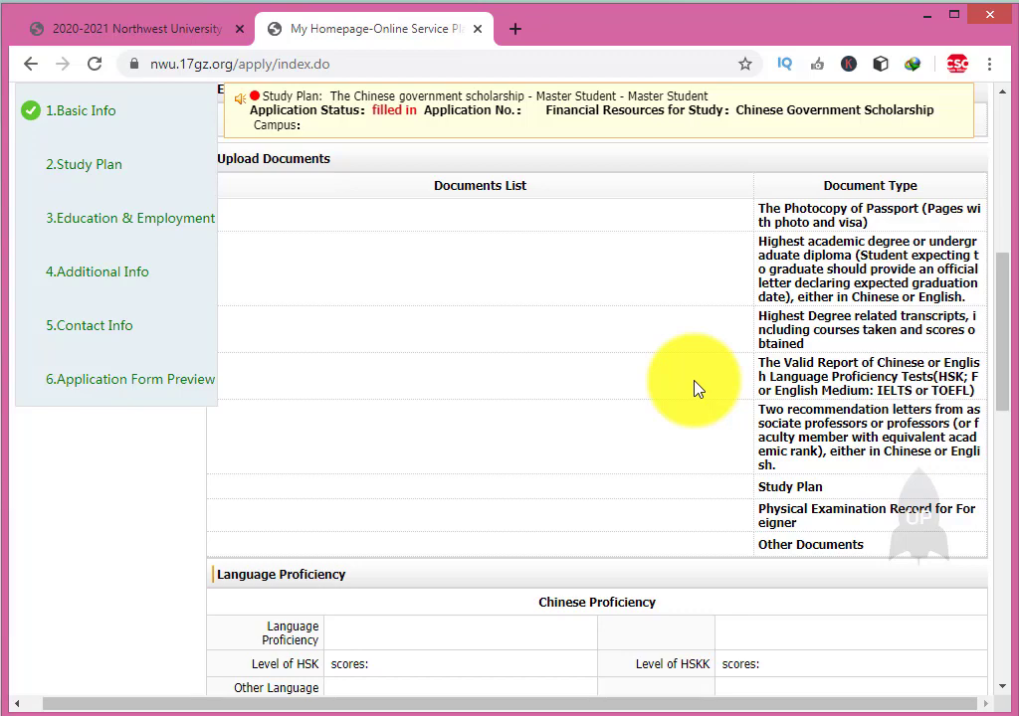
scroll(695, 387, down, 4)
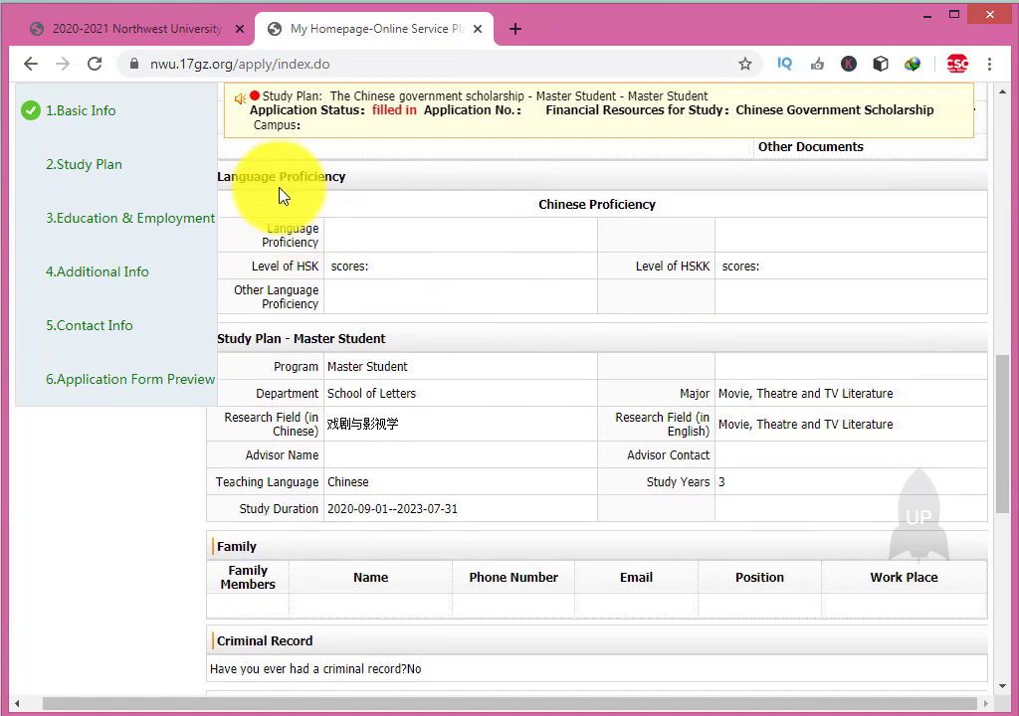
drag(280, 181, 475, 560)
click(575, 444)
scroll(628, 440, up, 10)
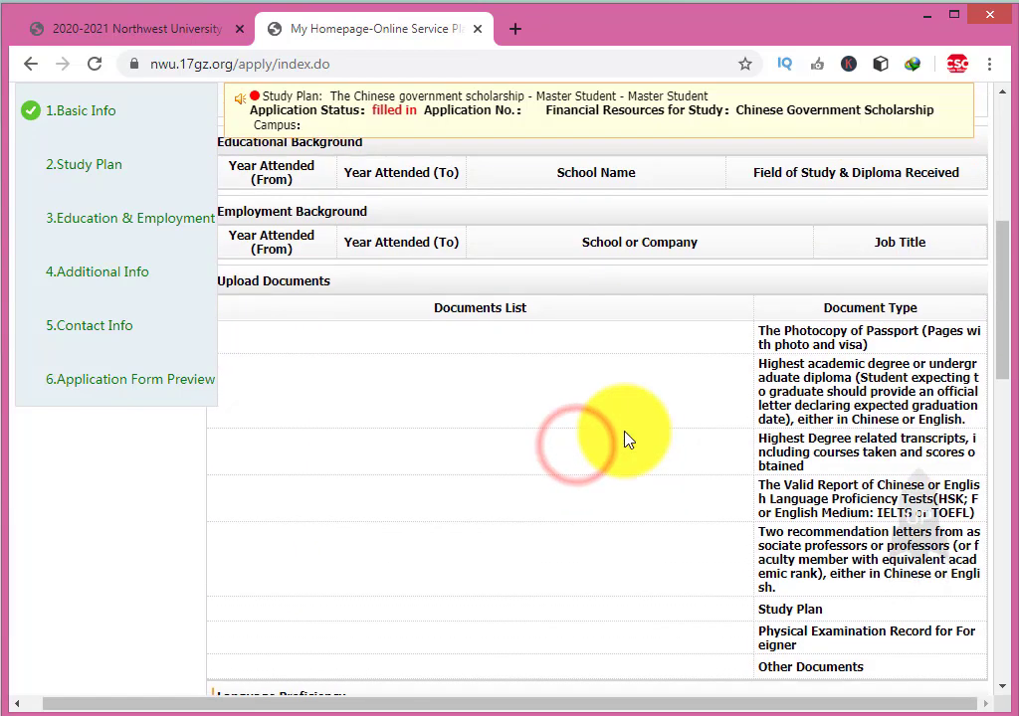
scroll(671, 443, down, 5)
drag(748, 289, 957, 410)
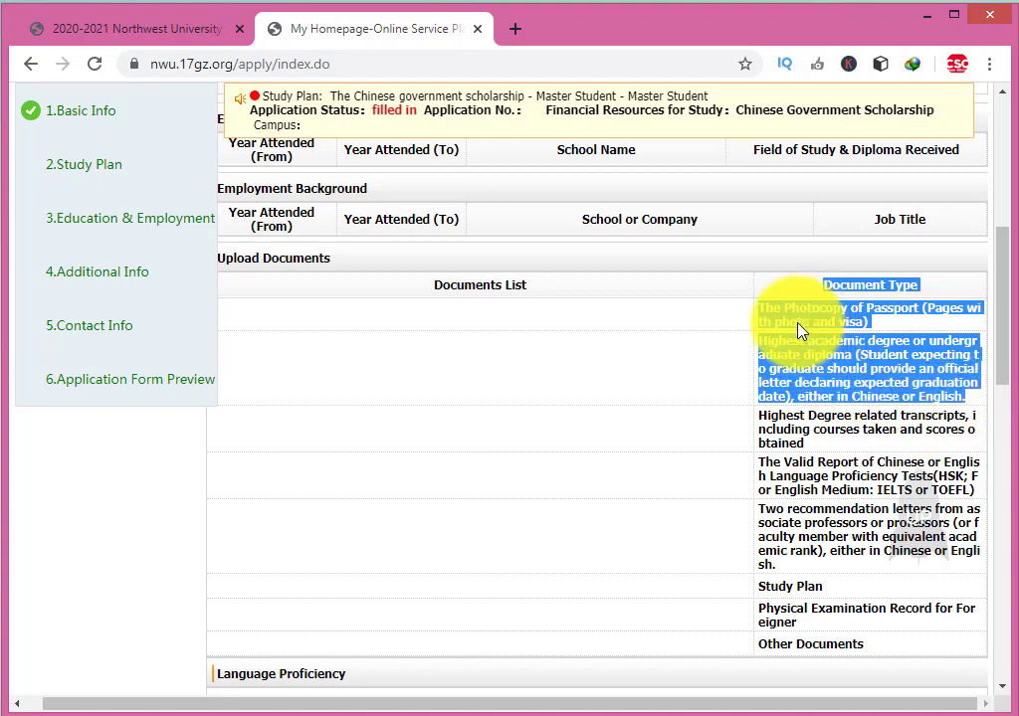
click(821, 358)
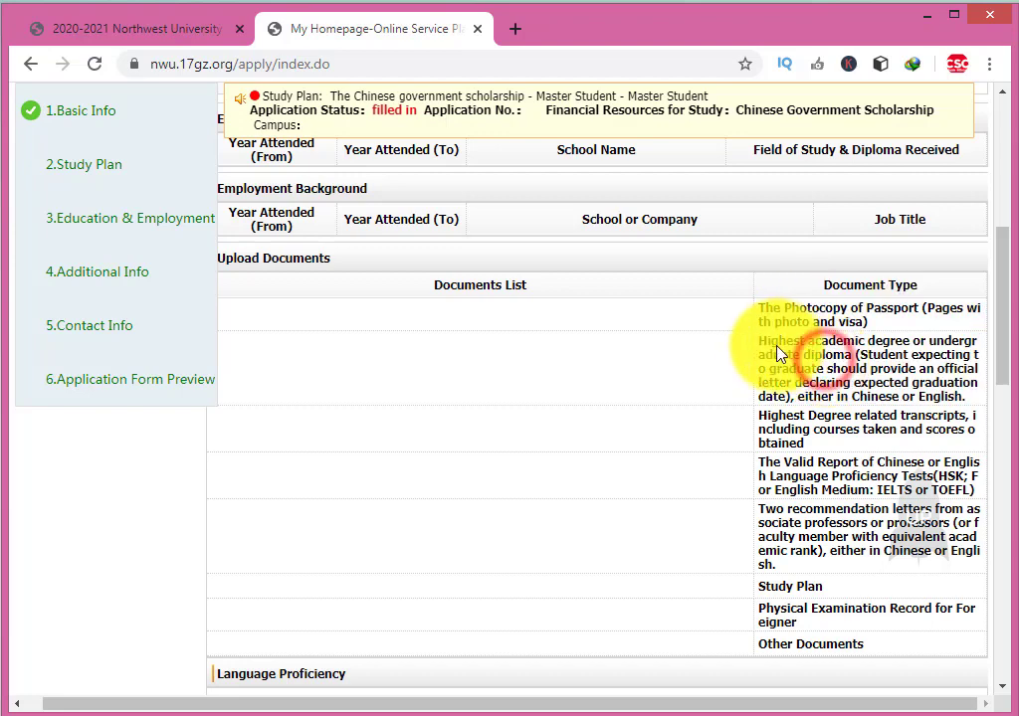
drag(766, 342, 849, 450)
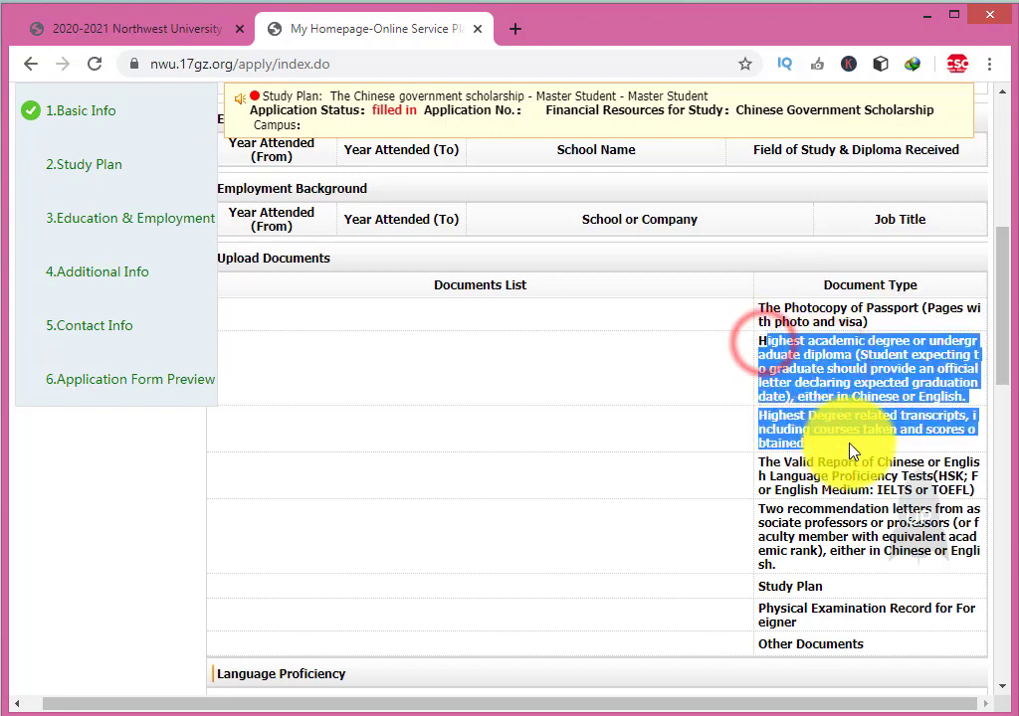
click(766, 366)
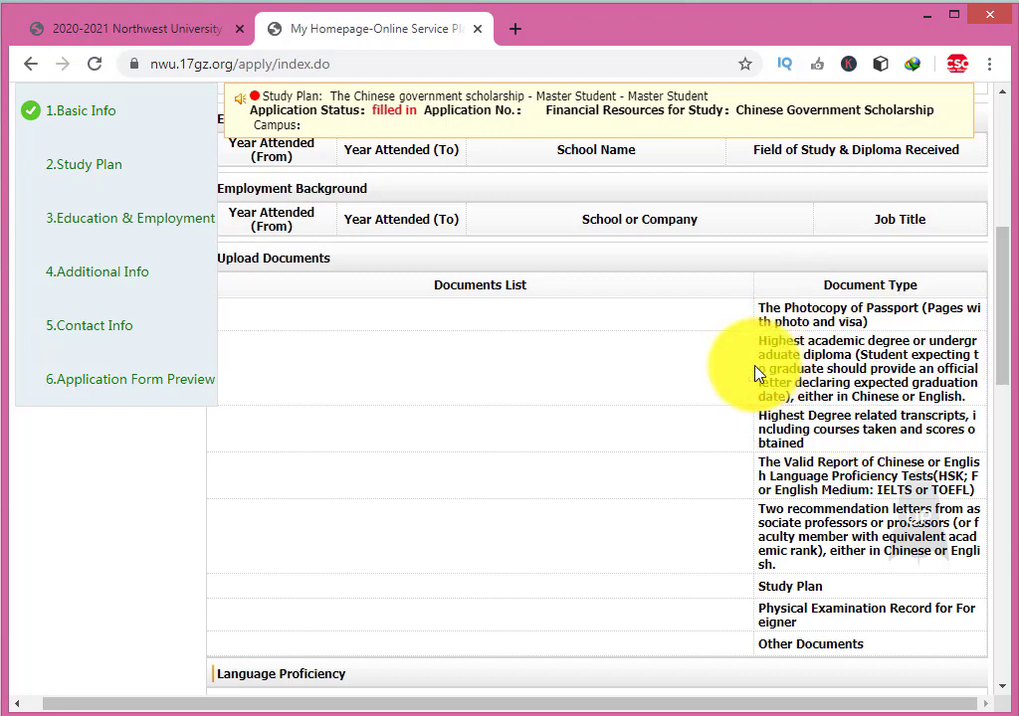
scroll(756, 373, up, 5)
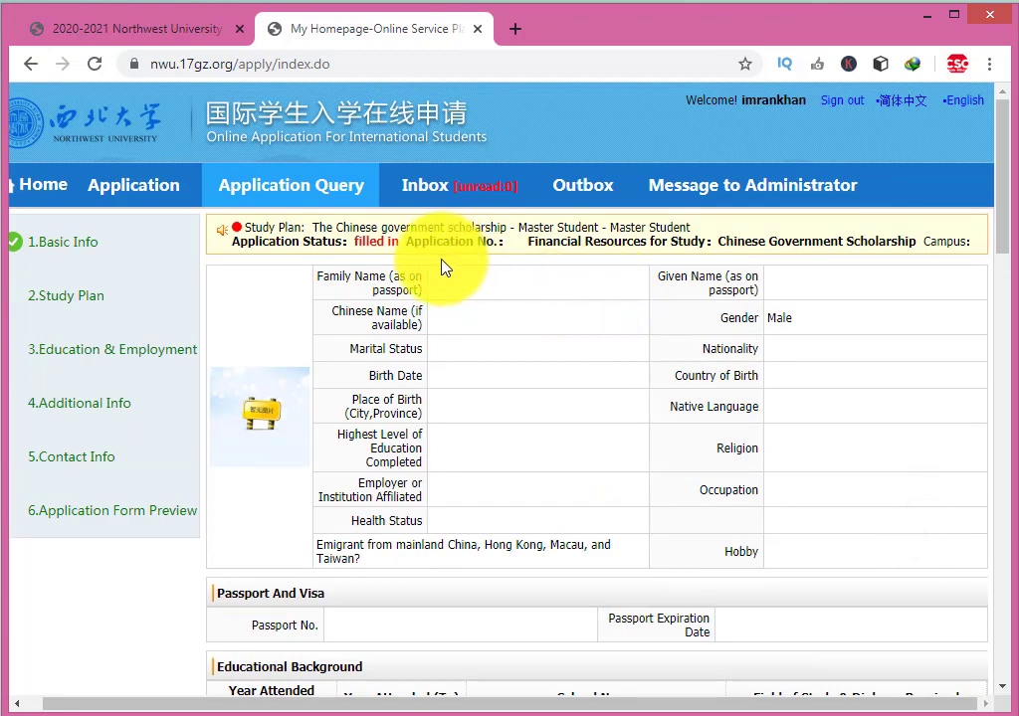
drag(353, 242, 402, 248)
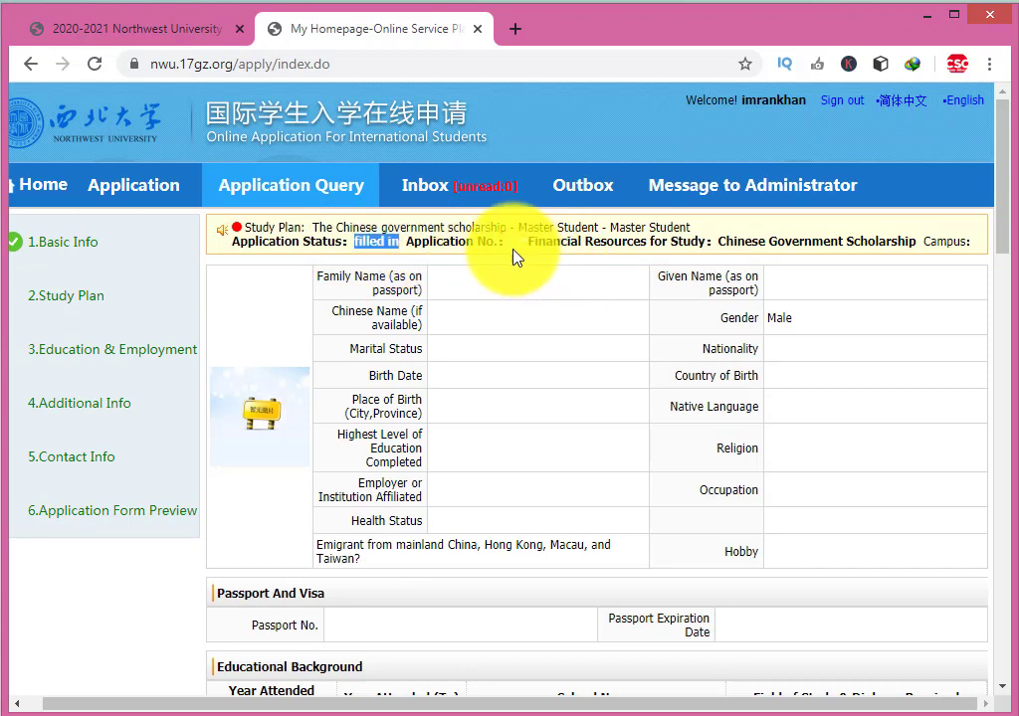
drag(407, 243, 490, 251)
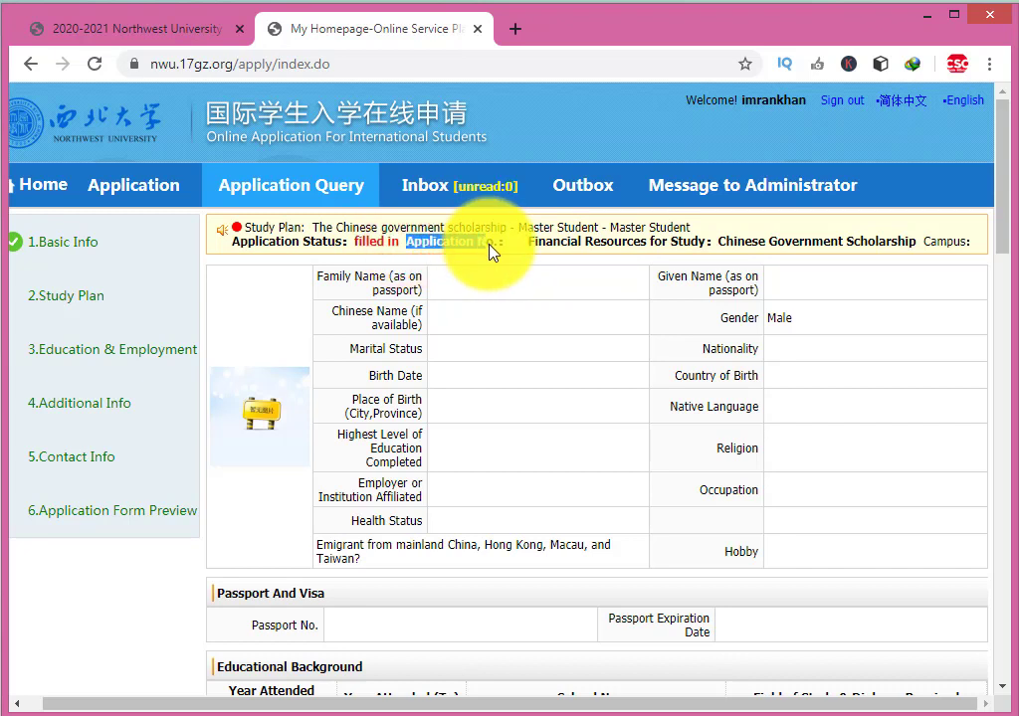
drag(356, 242, 401, 245)
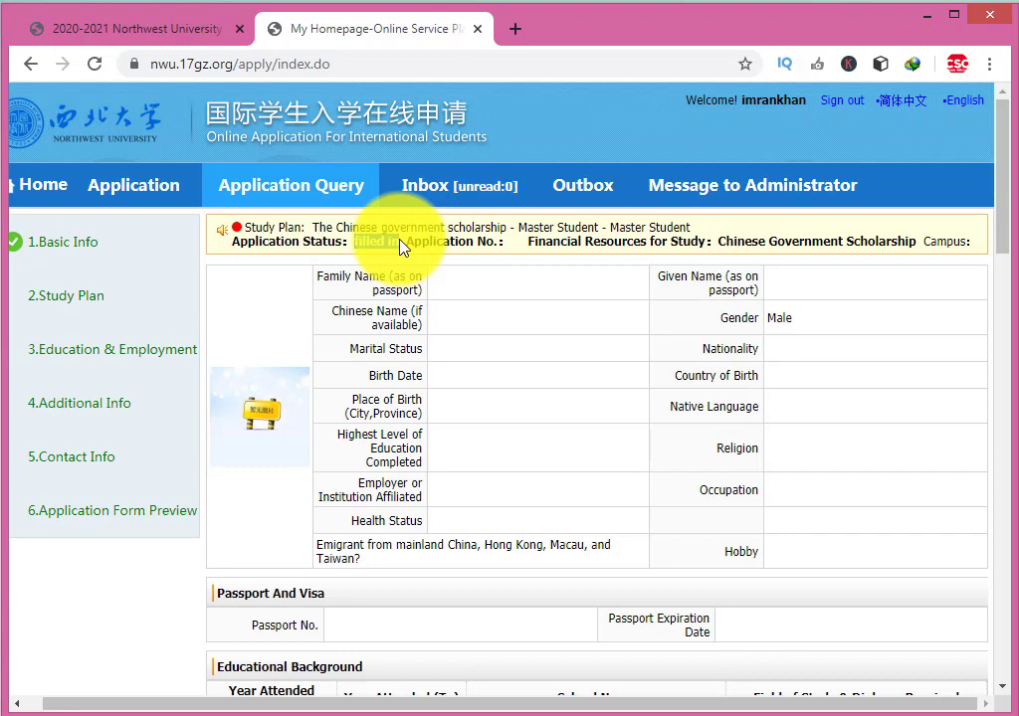
drag(406, 240, 512, 256)
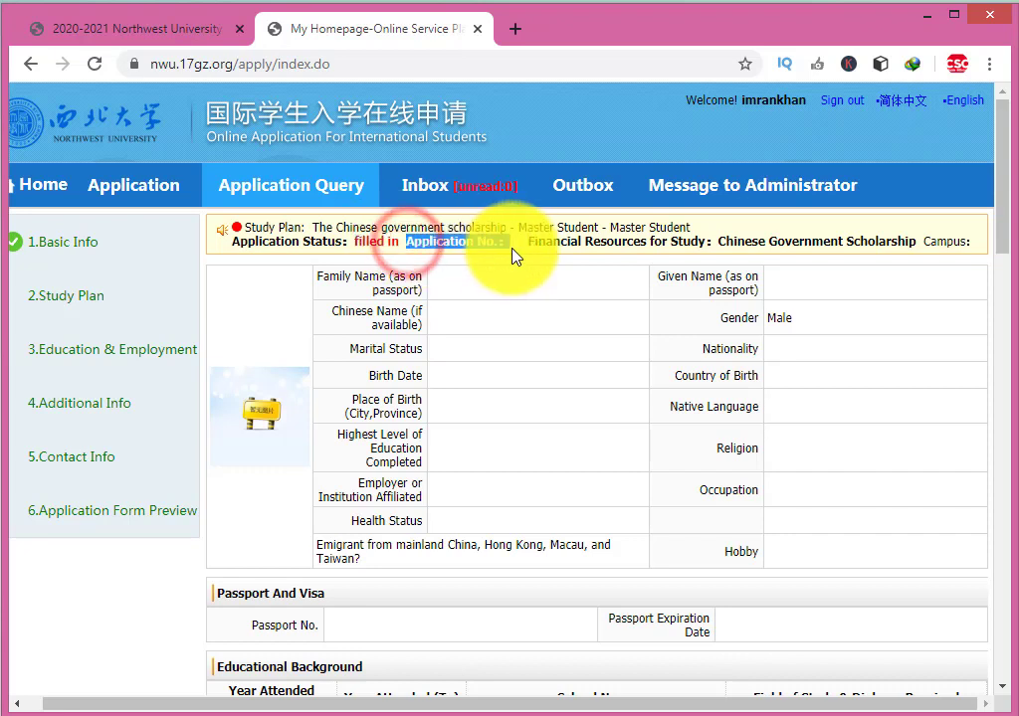
click(512, 248)
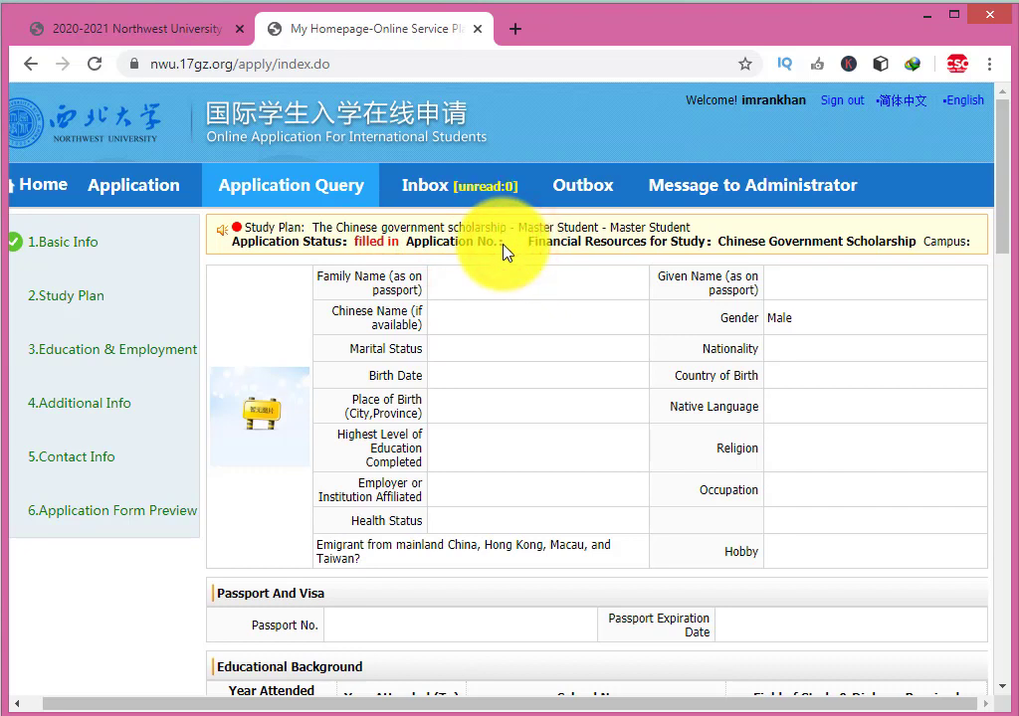
scroll(437, 298, down, 3)
scroll(438, 305, up, 4)
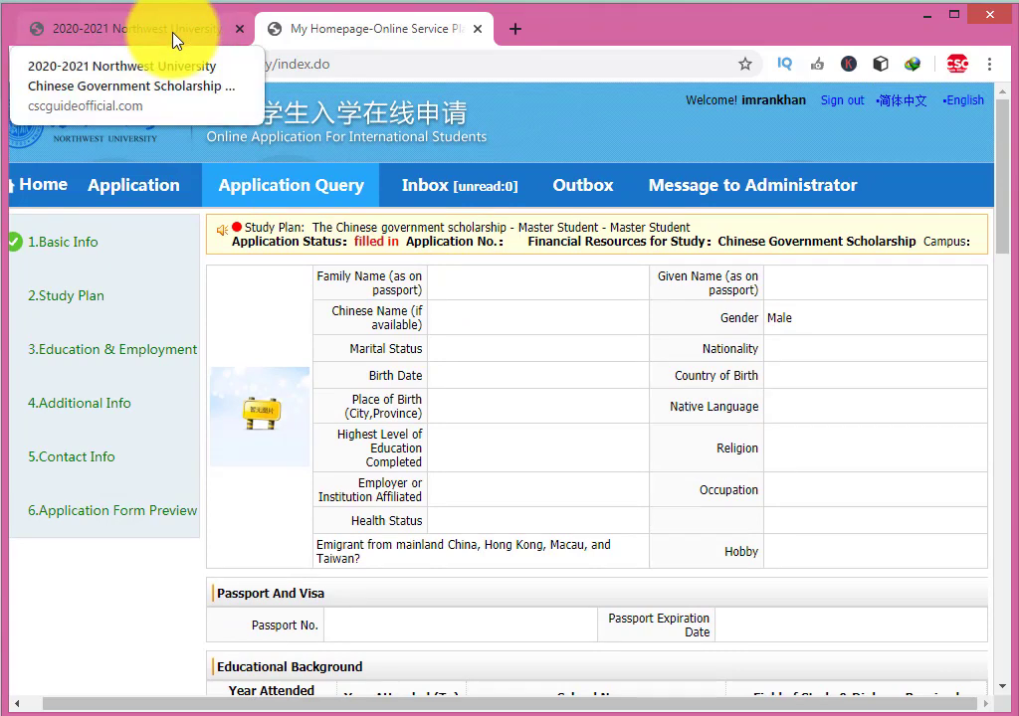
scroll(498, 359, down, 1)
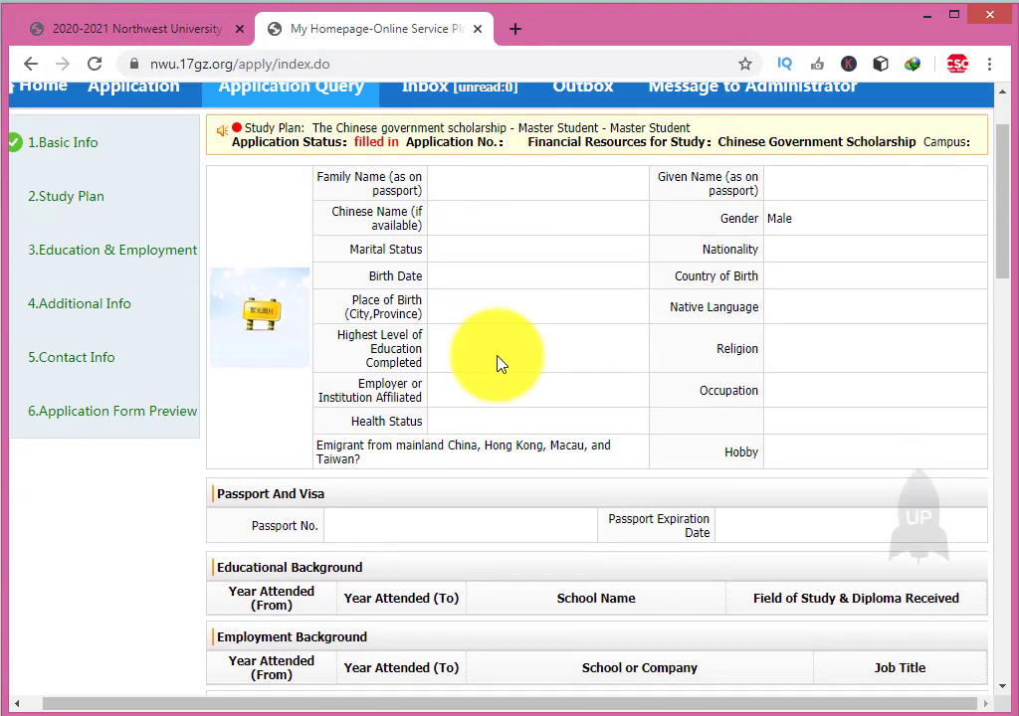
scroll(498, 363, up, 1)
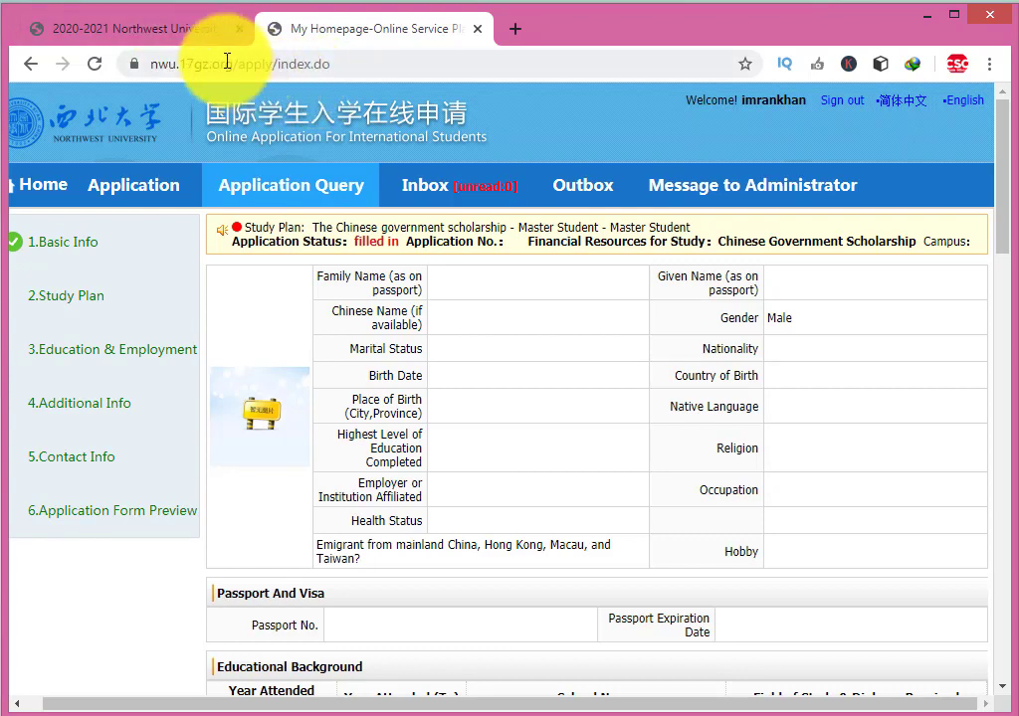
click(182, 38)
Open the CSC Scholarship Admissions category on CSC Guide and browse its posts
scroll(343, 373, down, 5)
scroll(398, 468, up, 10)
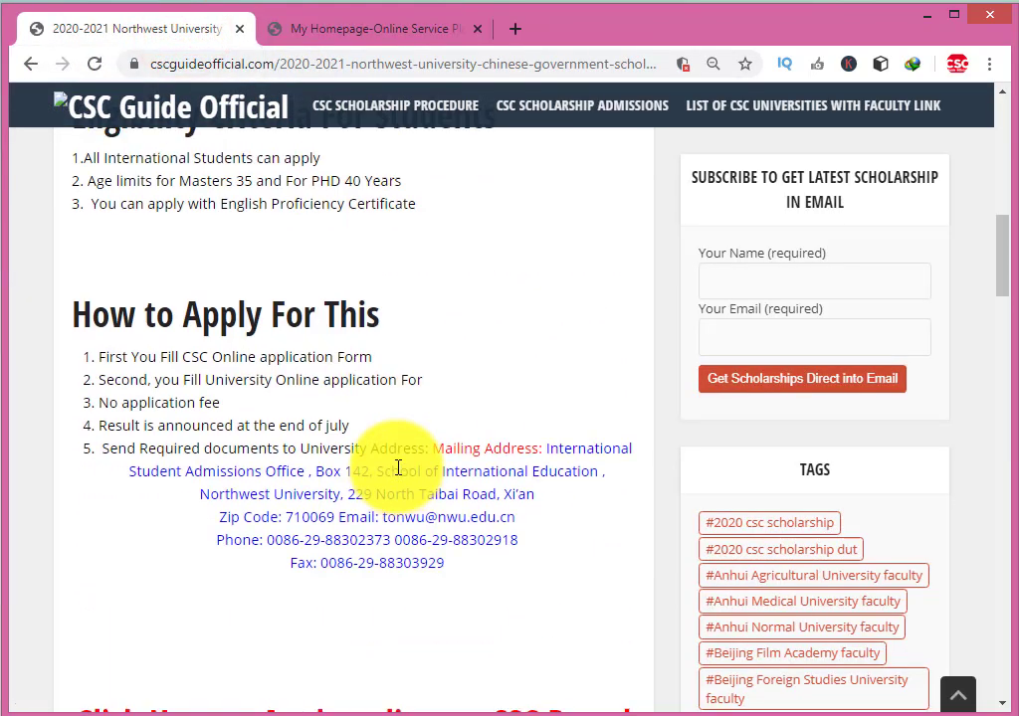
mouse_move(319, 204)
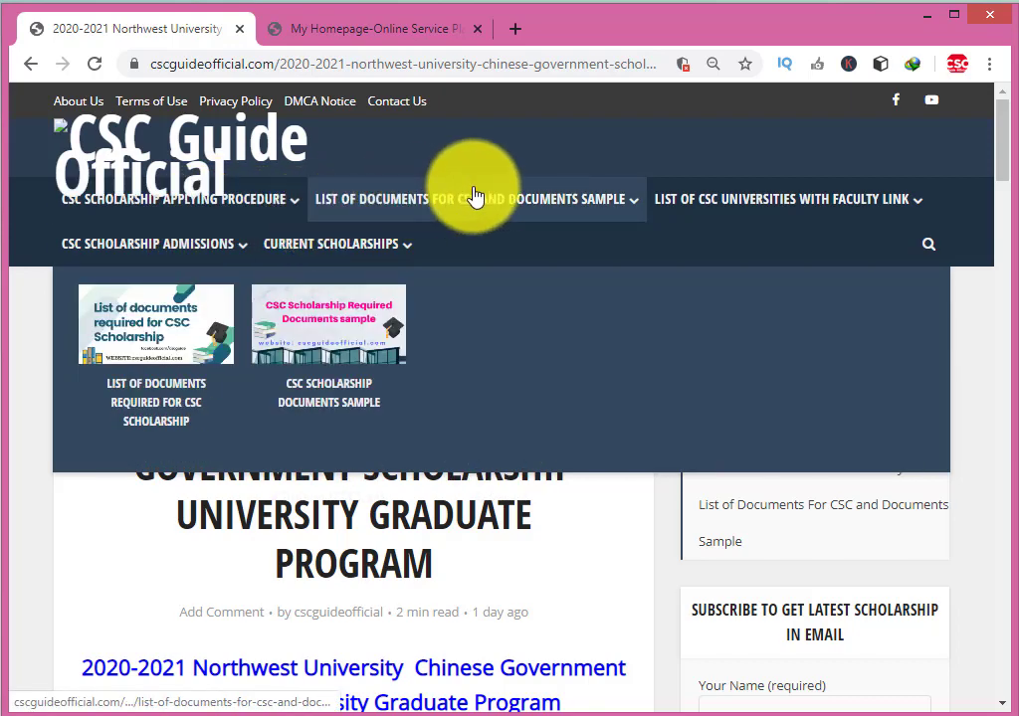
mouse_move(346, 253)
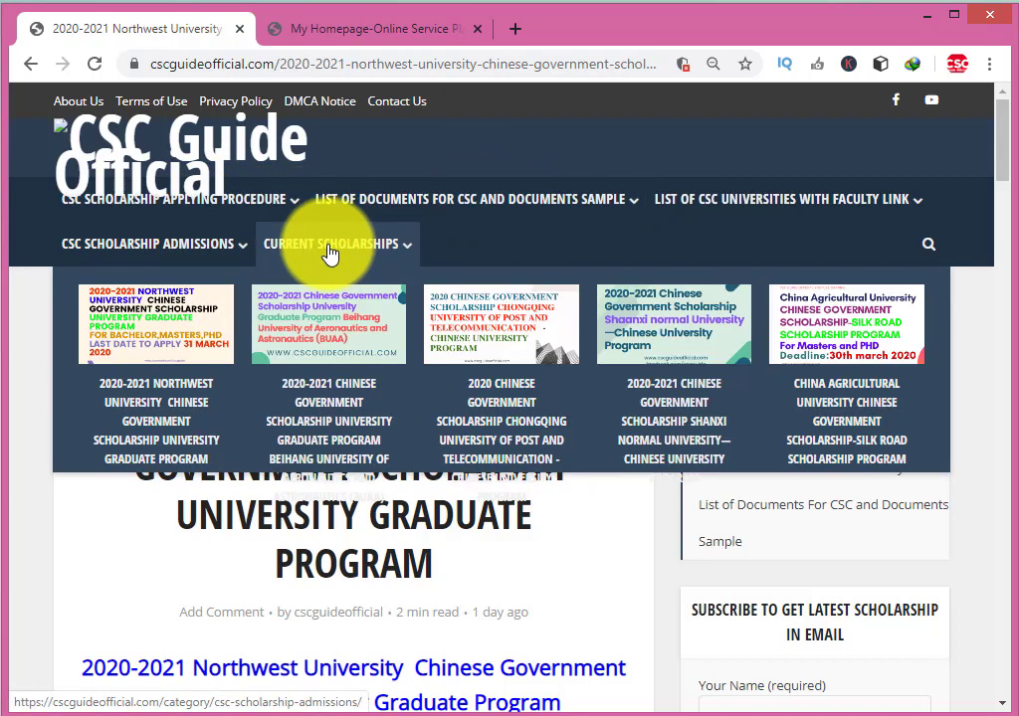
click(171, 254)
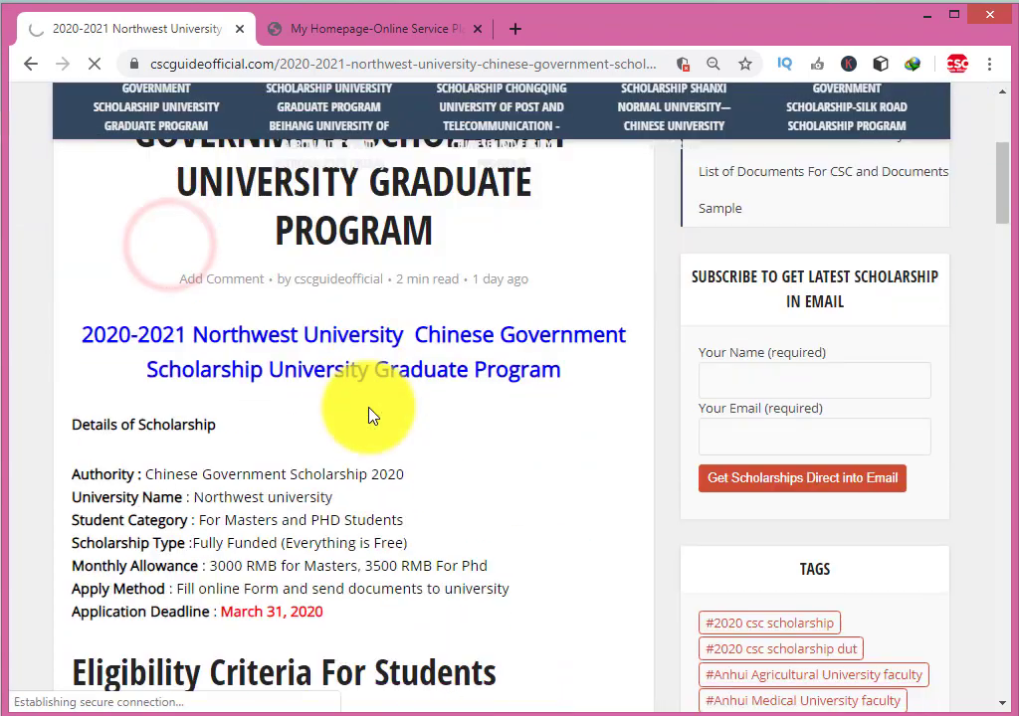
scroll(395, 405, down, 3)
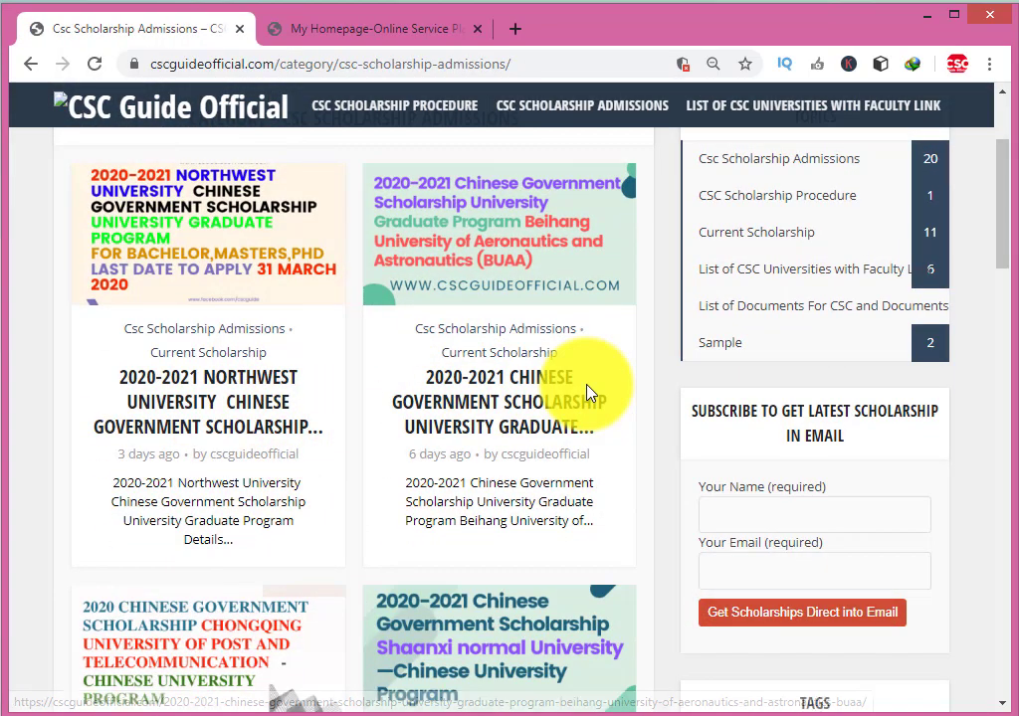
scroll(490, 388, down, 2)
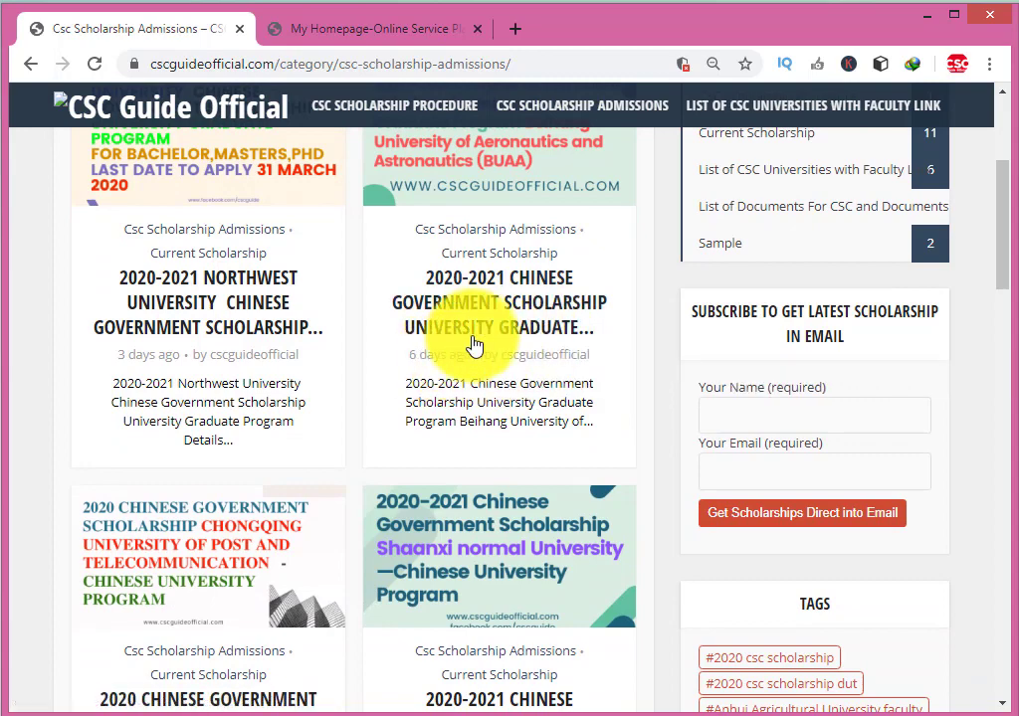
scroll(473, 344, down, 2)
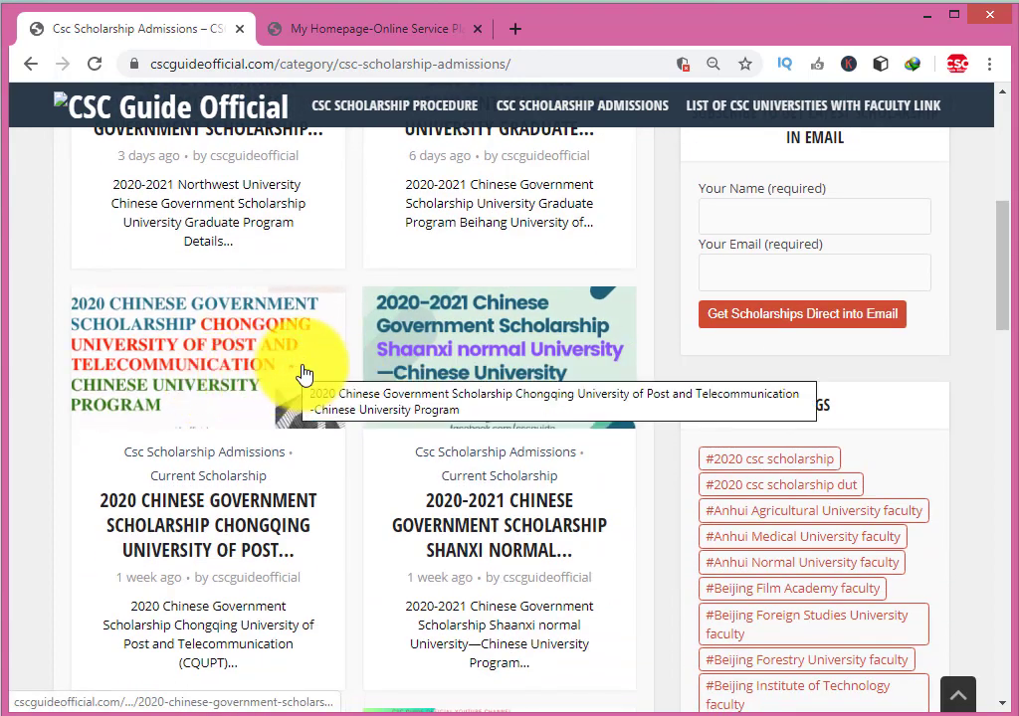
scroll(227, 383, down, 2)
scroll(216, 360, up, 1)
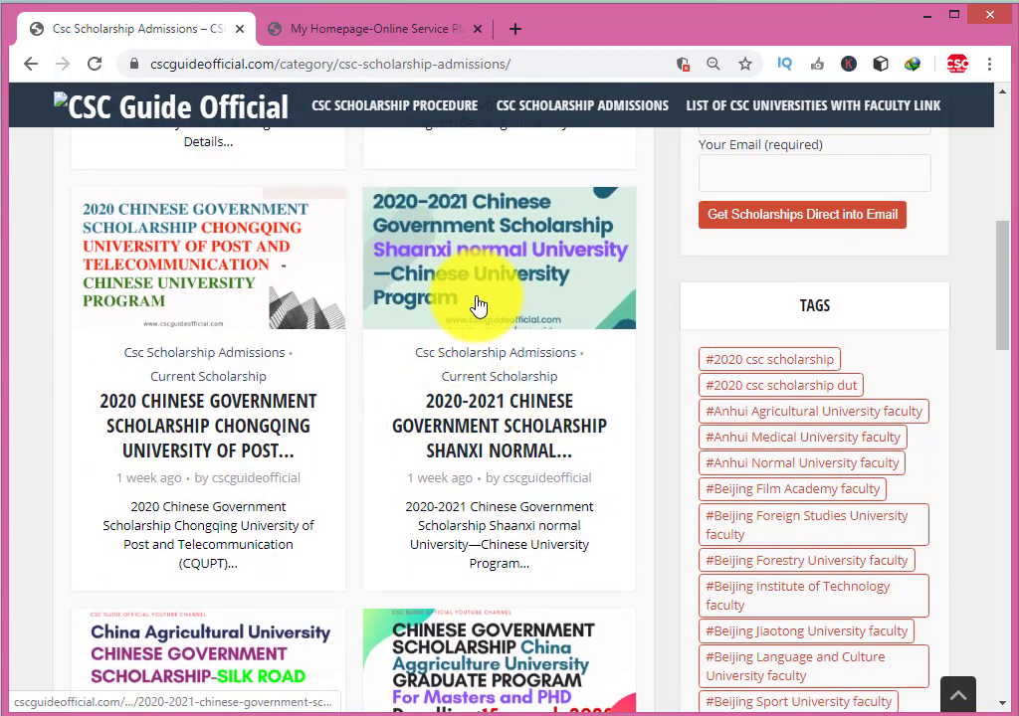
Open and read through the 2020 Chongqing University of Post and Telecommunication scholarship post
click(182, 271)
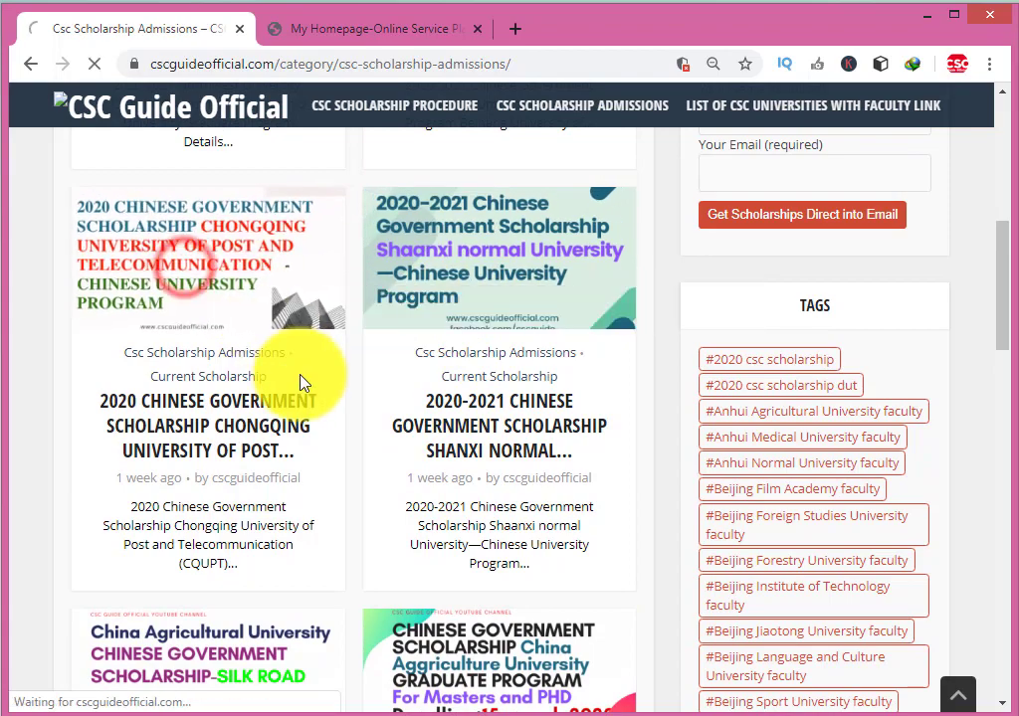
scroll(302, 383, down, 9)
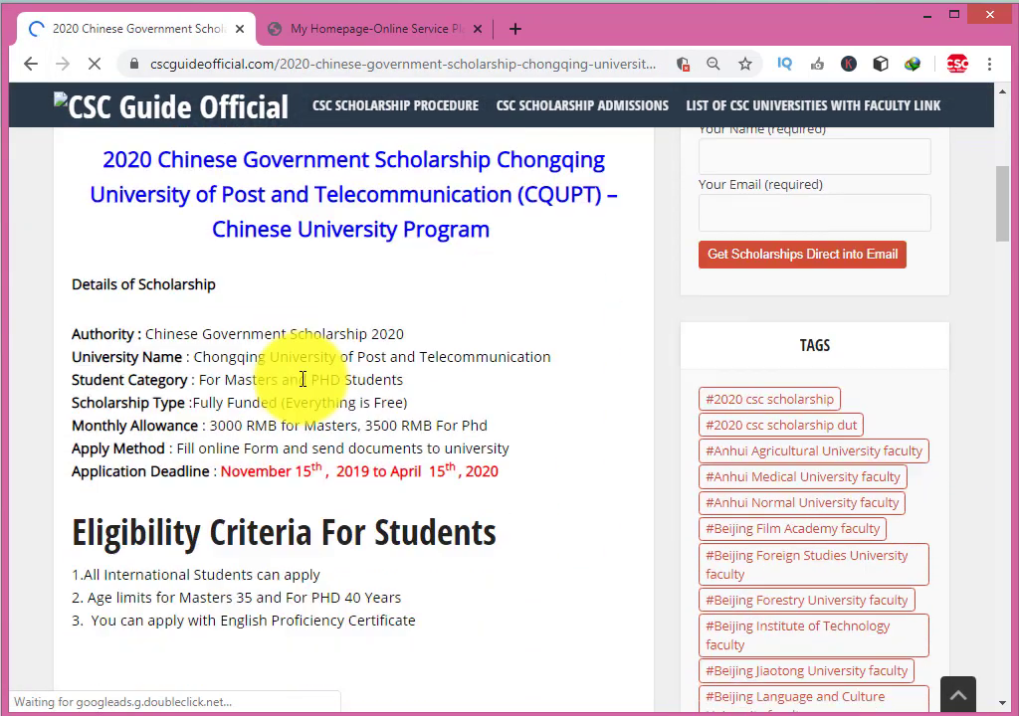
scroll(302, 383, down, 2)
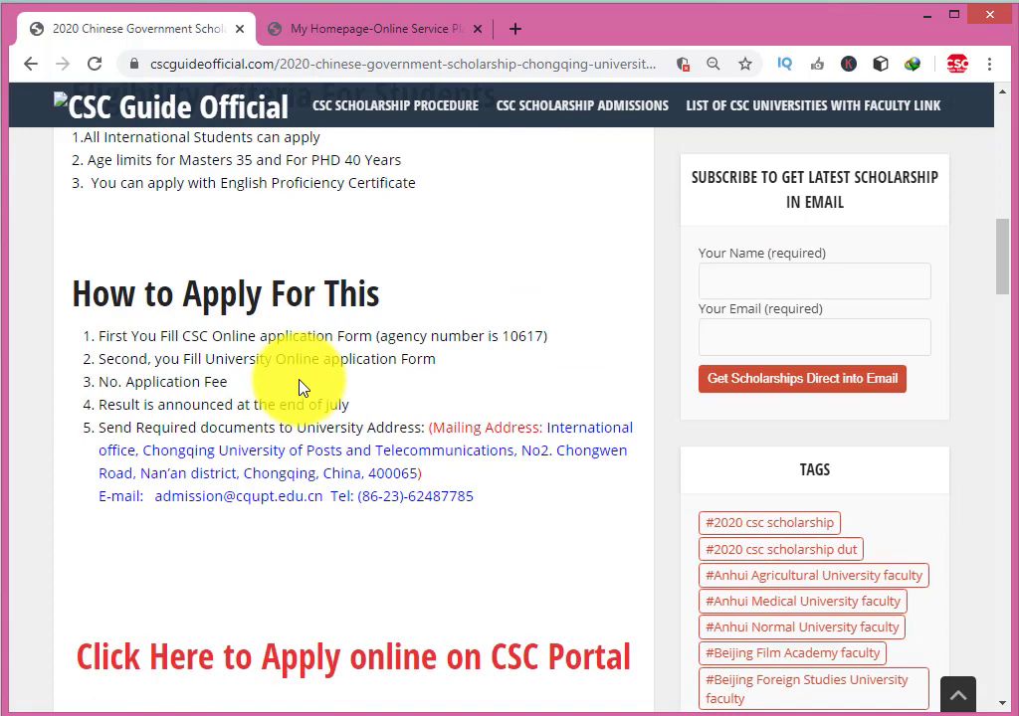
scroll(365, 382, down, 5)
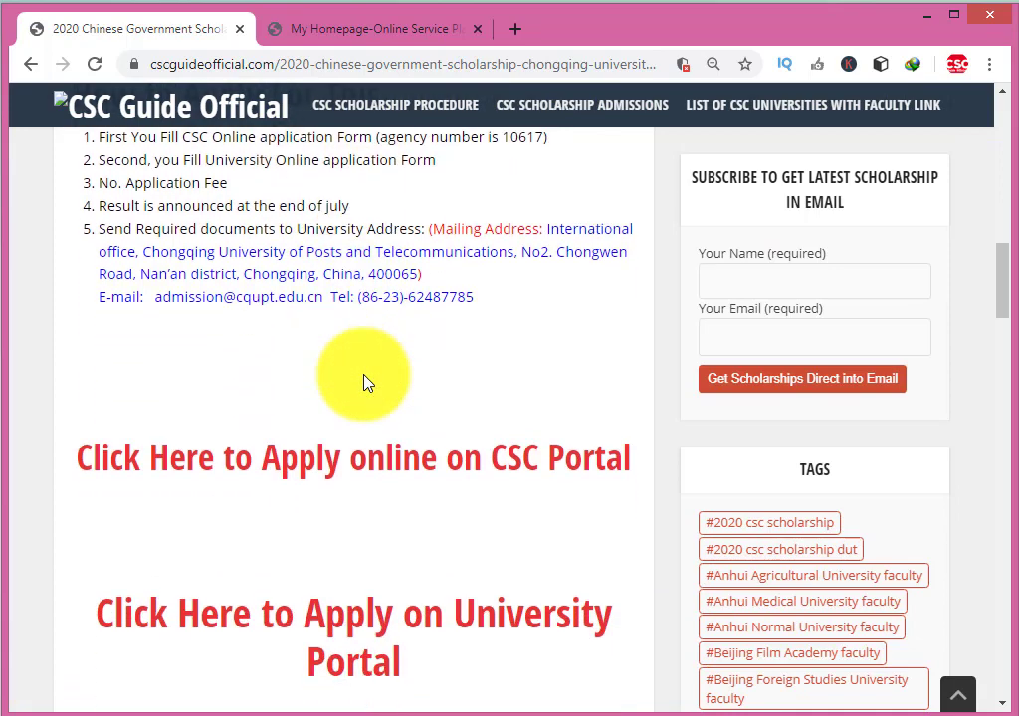
scroll(364, 382, down, 10)
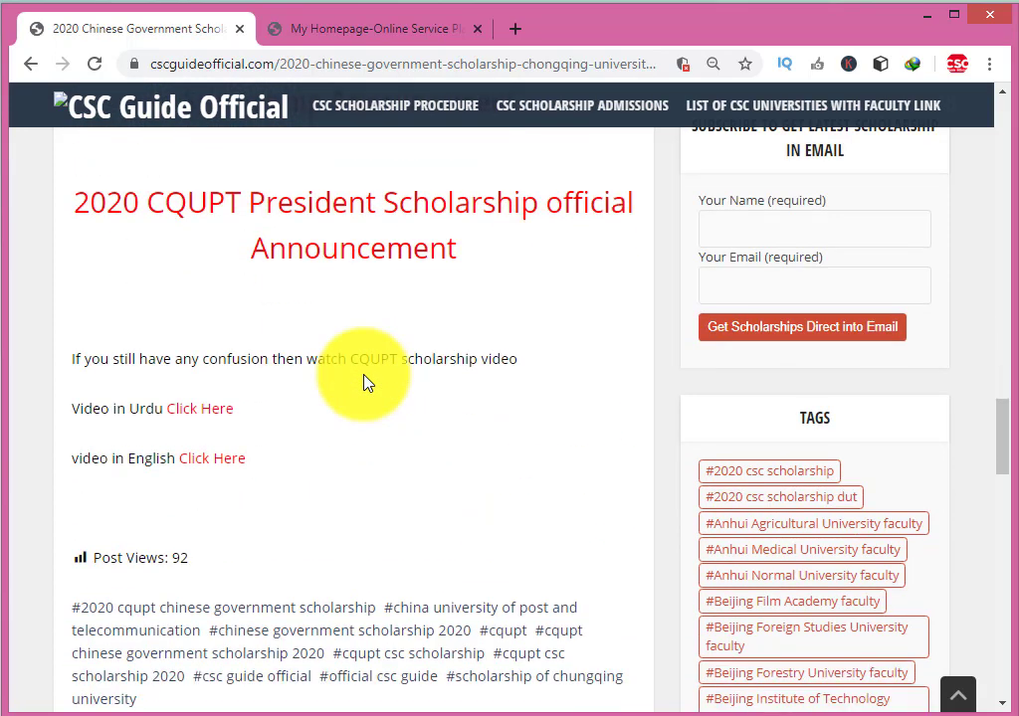
scroll(377, 420, down, 2)
scroll(379, 422, up, 10)
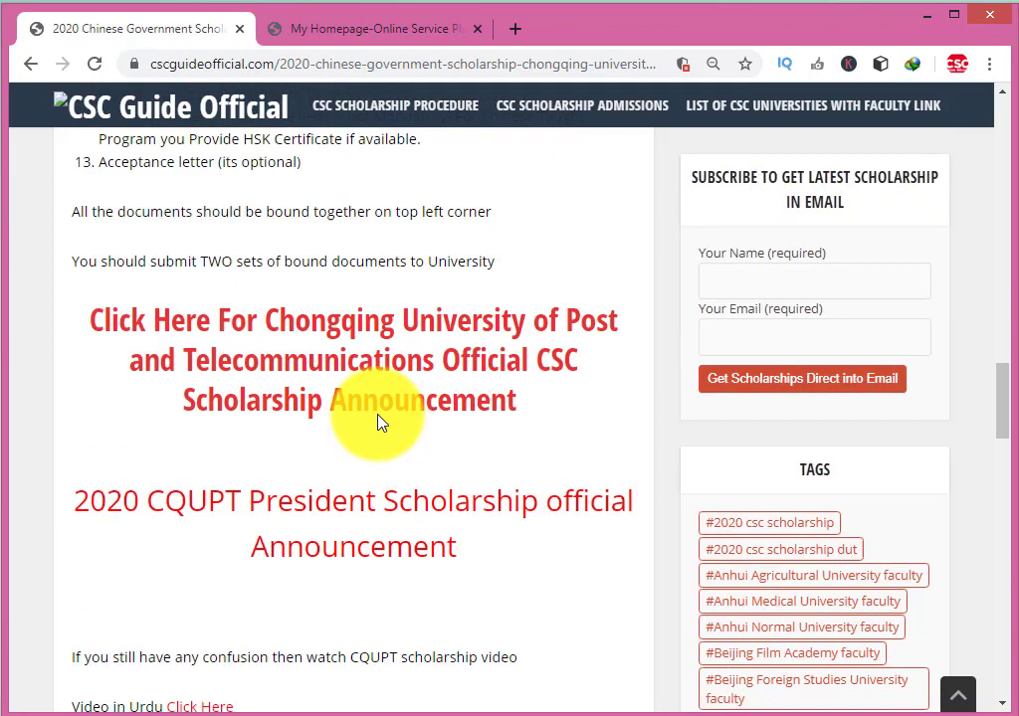
scroll(378, 421, up, 10)
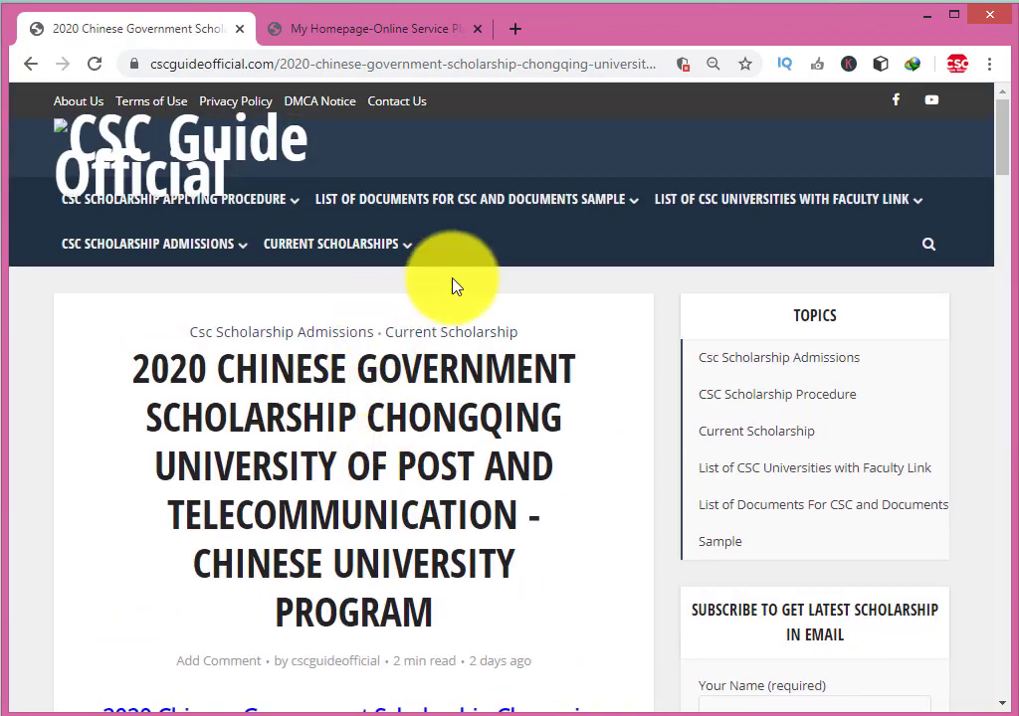